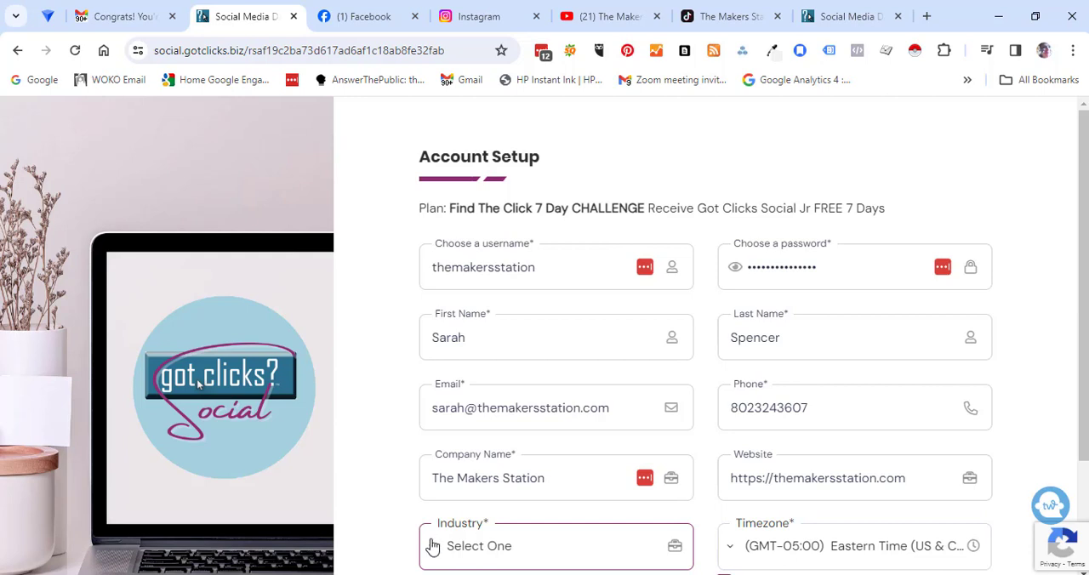
# Step: Set the account's industry to Entertainment
pyautogui.click(433, 547)
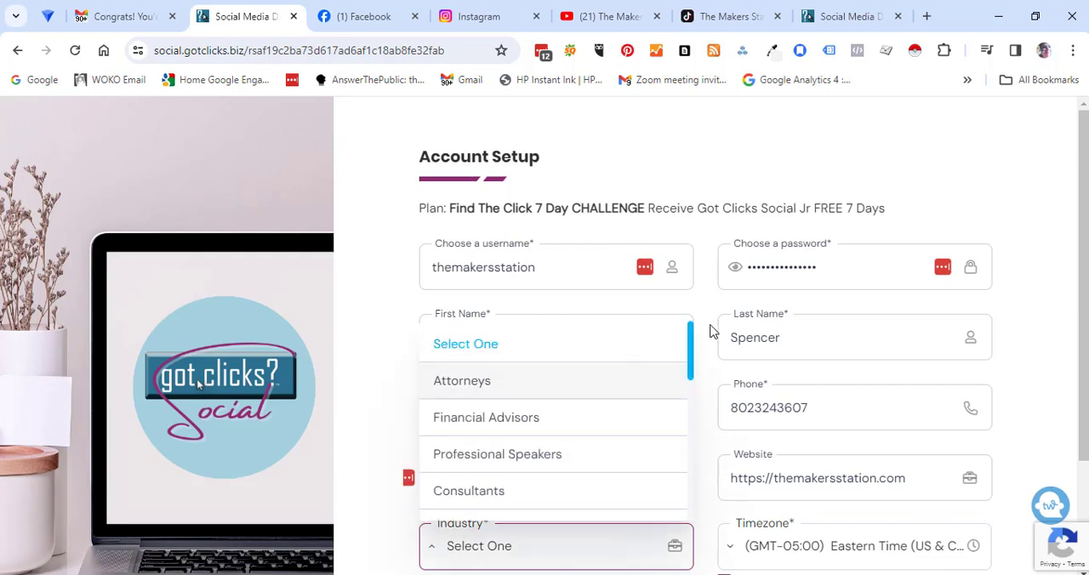
pyautogui.moveTo(691, 351); pyautogui.dragTo(681, 445)
pyautogui.click(519, 441)
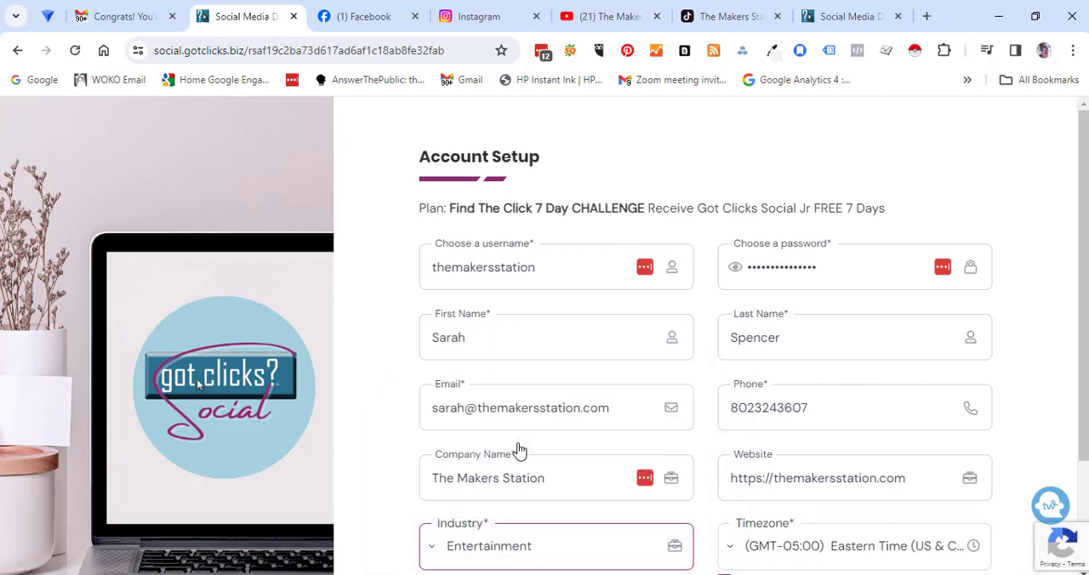
# Step: Agree to the Terms of Service and submit the account setup form
pyautogui.moveTo(1084, 400); pyautogui.dragTo(1079, 506)
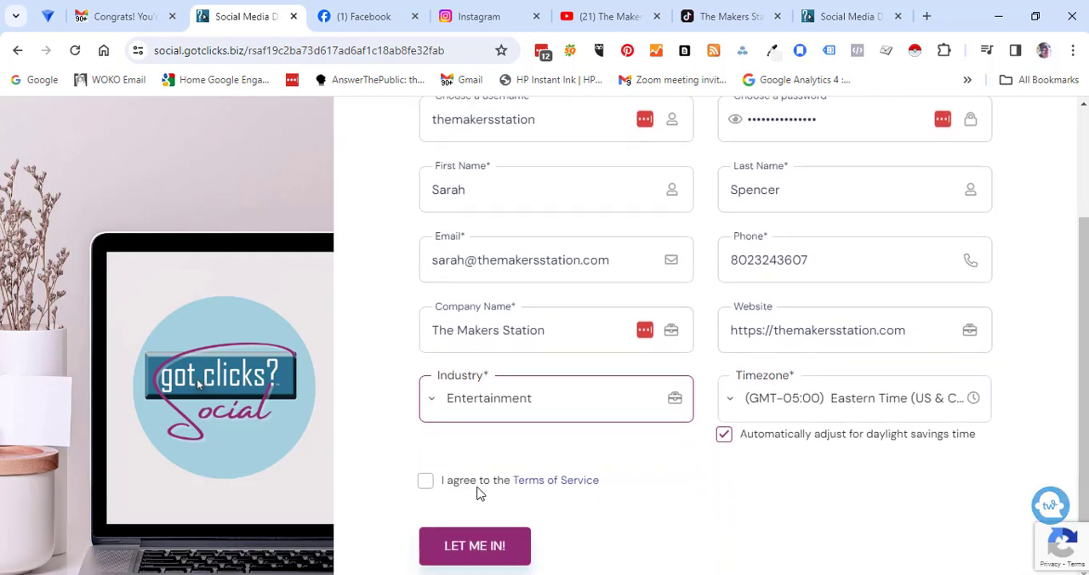
pyautogui.click(425, 481)
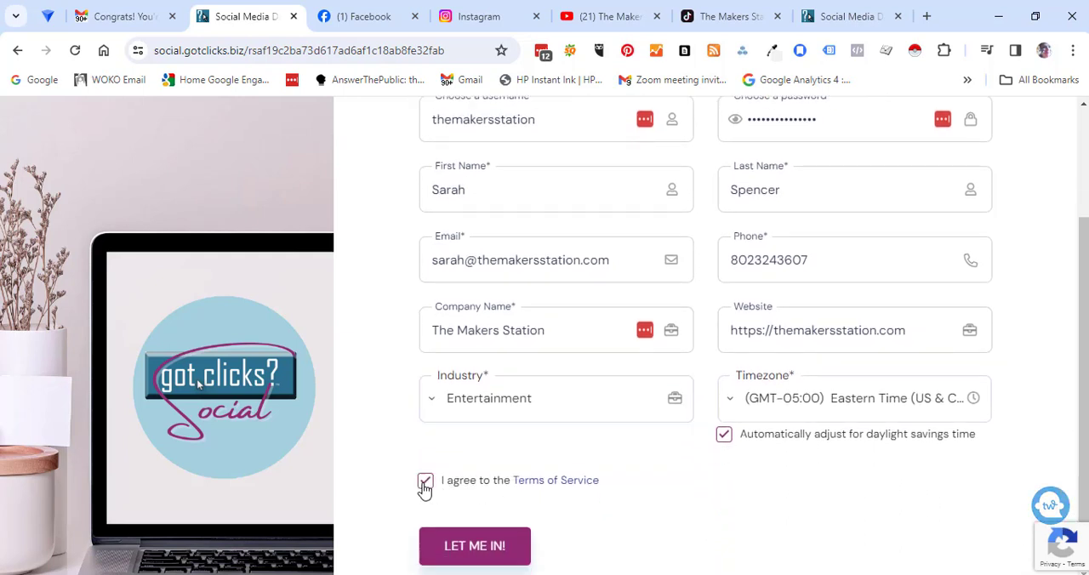
pyautogui.click(474, 552)
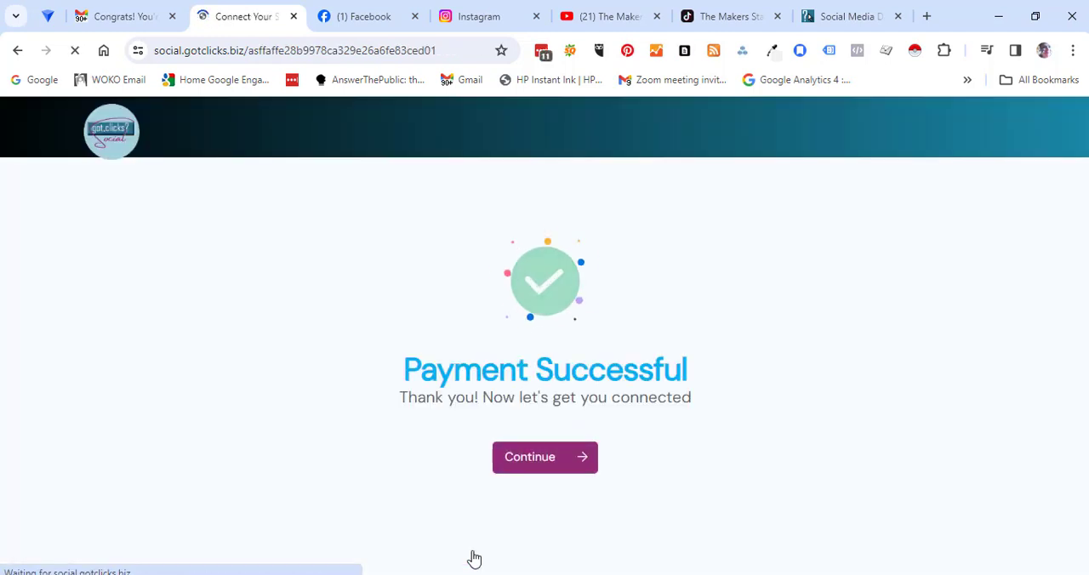
# Step: Connect the Facebook, Instagram, YouTube and TikTok accounts, filling in the saved Facebook account password, and continue to the logo setup
pyautogui.click(324, 286)
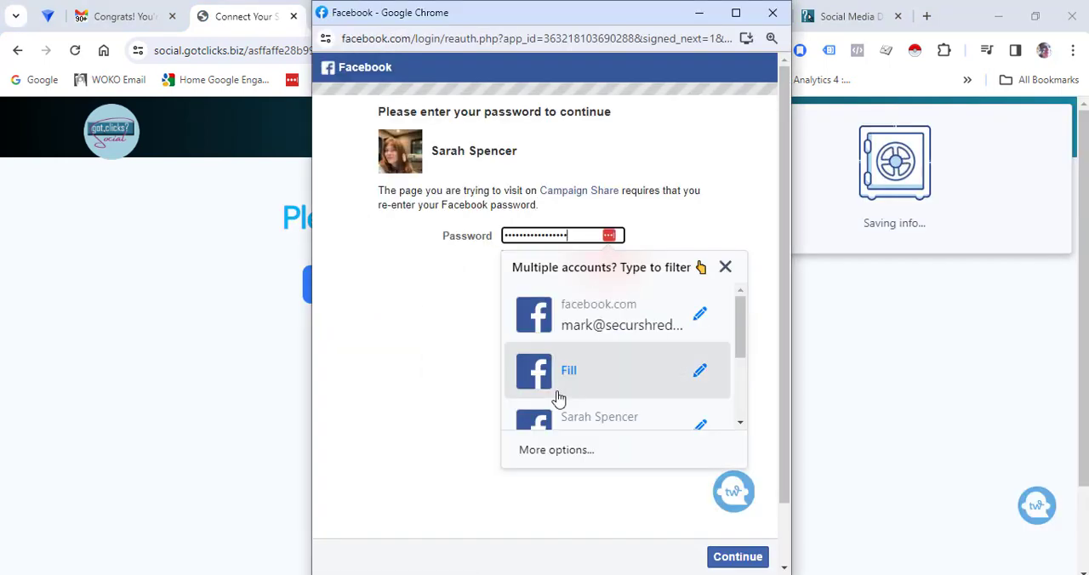
pyautogui.click(558, 399)
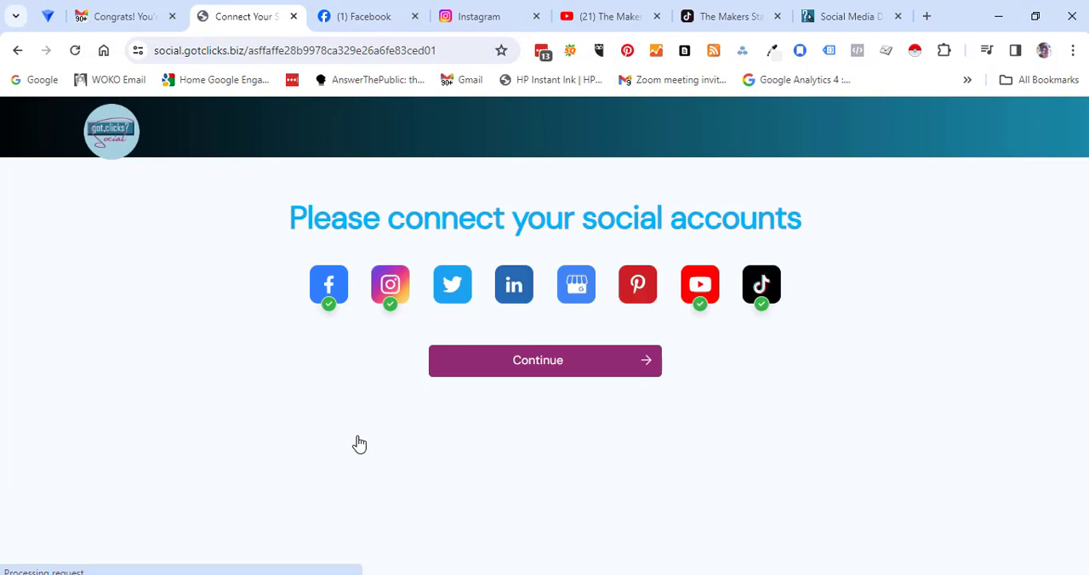
pyautogui.click(515, 362)
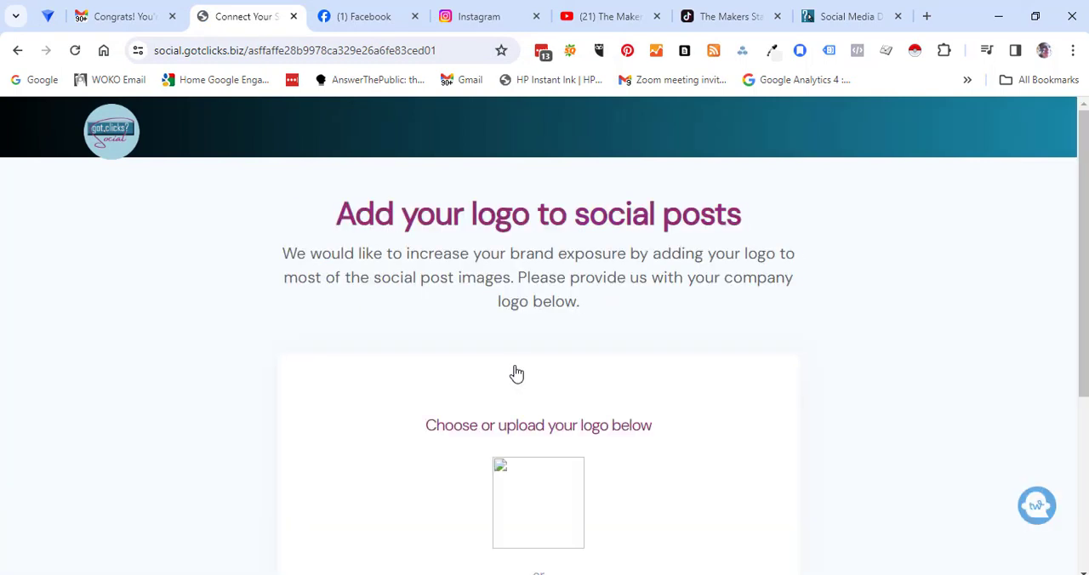
# Step: Upload "themakersstation logo (1).png" from Downloads as the logo for social posts
pyautogui.moveTo(1080, 214); pyautogui.dragTo(1078, 359)
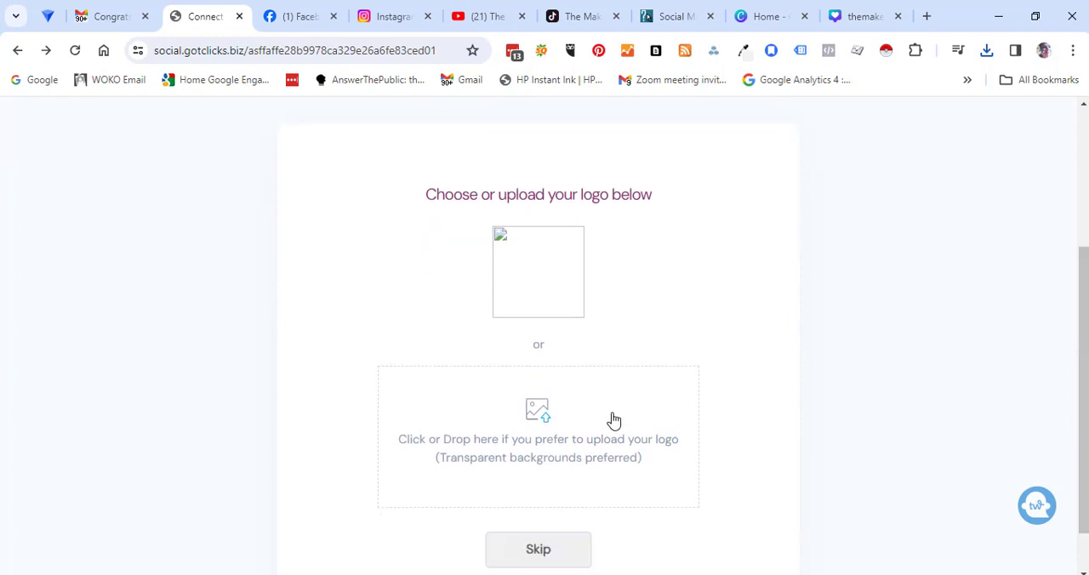
pyautogui.click(544, 420)
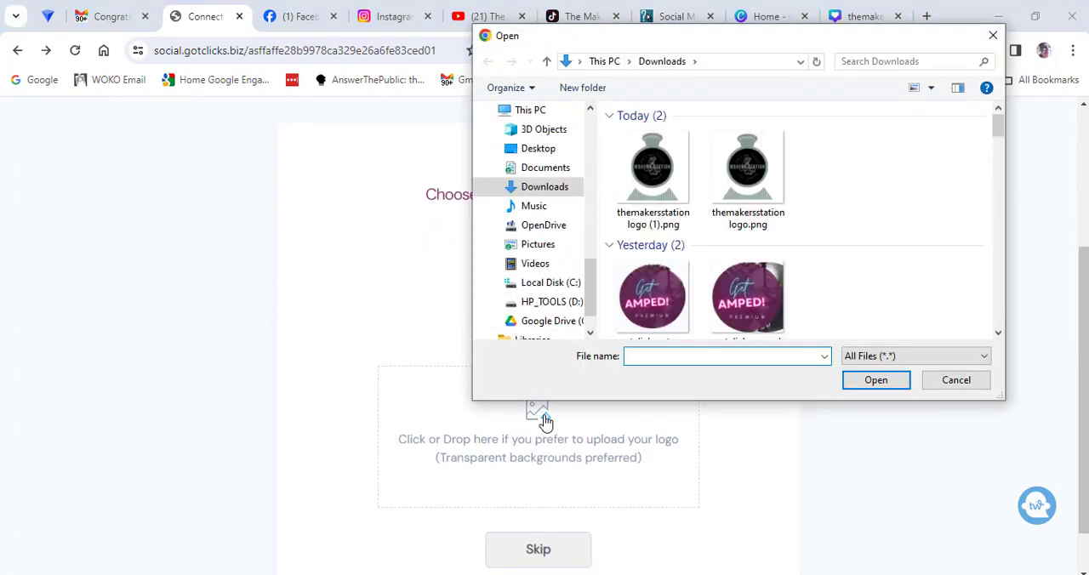
pyautogui.doubleClick(655, 208)
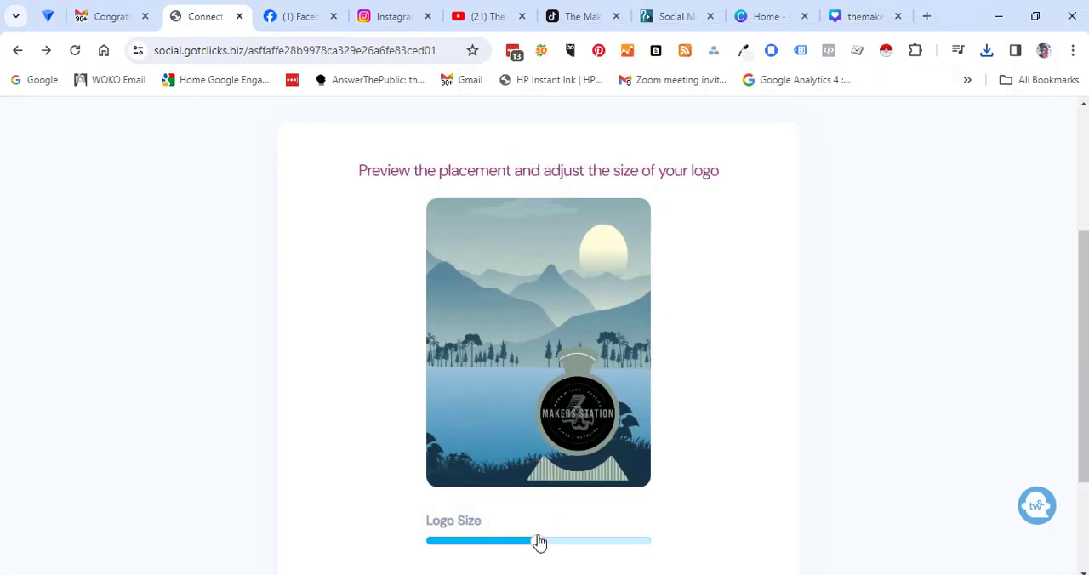
# Step: Shrink the logo to a small mark in the corner of the preview image and save the logo settings
pyautogui.moveTo(539, 551); pyautogui.dragTo(462, 556)
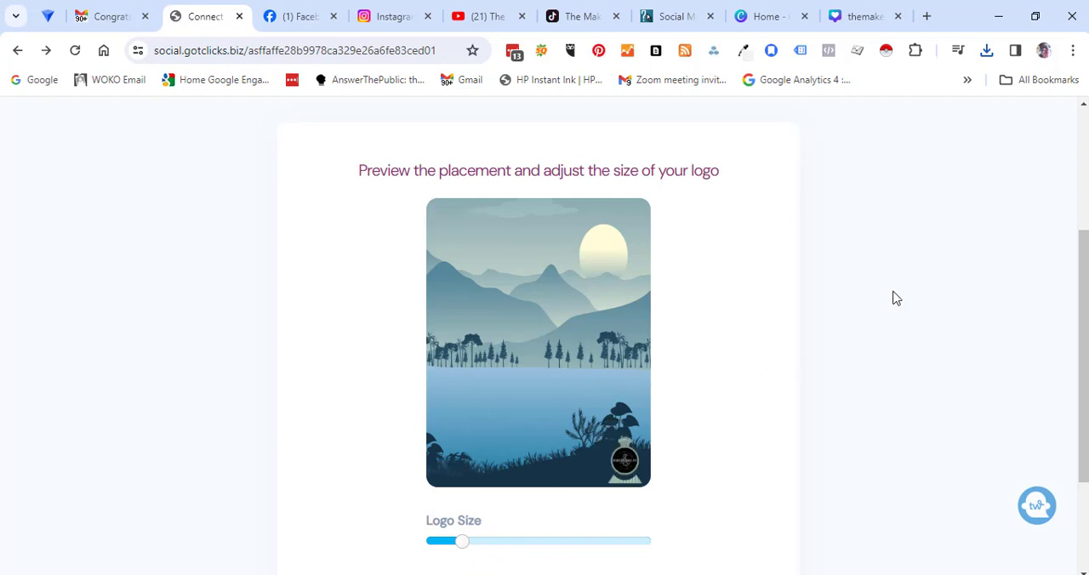
pyautogui.moveTo(1081, 298); pyautogui.dragTo(1079, 391)
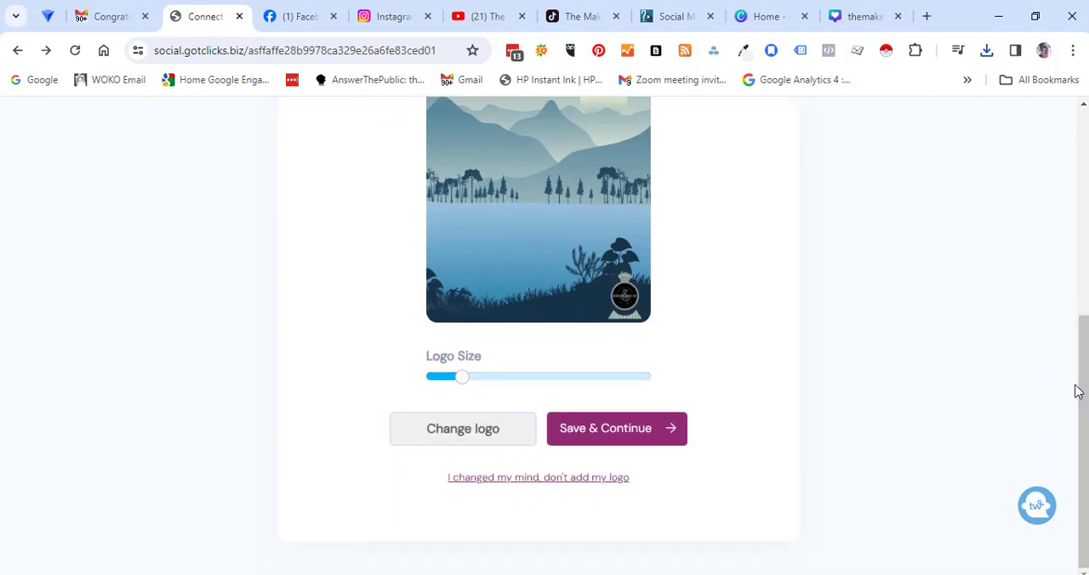
pyautogui.click(650, 434)
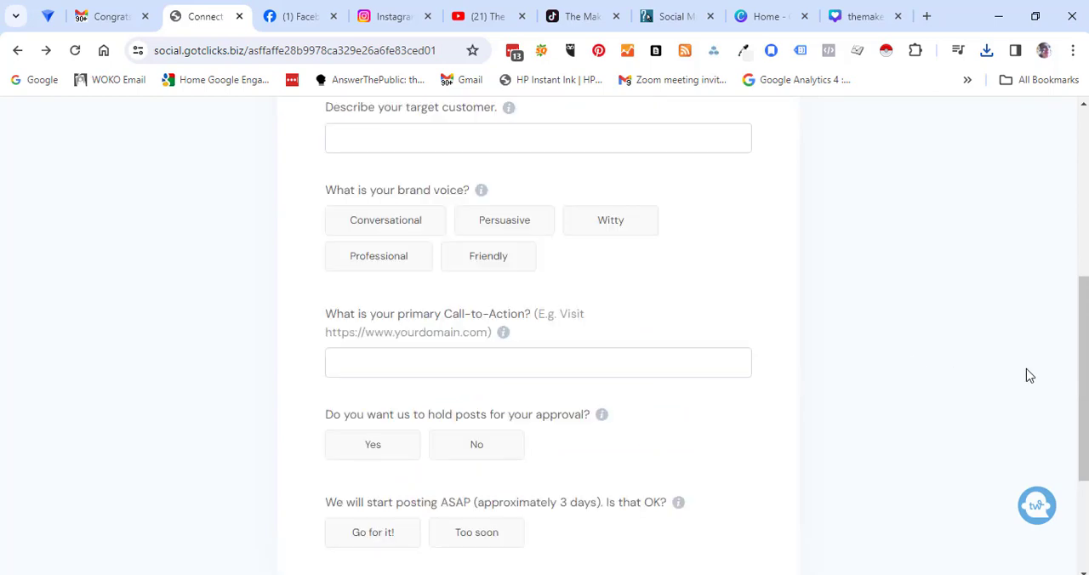
# Step: Enter "Brand Awareness and Lead Generation" as goals, describe the crafting party service and target customers, and choose Conversational, Witty and Friendly as brand voice
pyautogui.moveTo(1083, 382); pyautogui.dragTo(1063, 260)
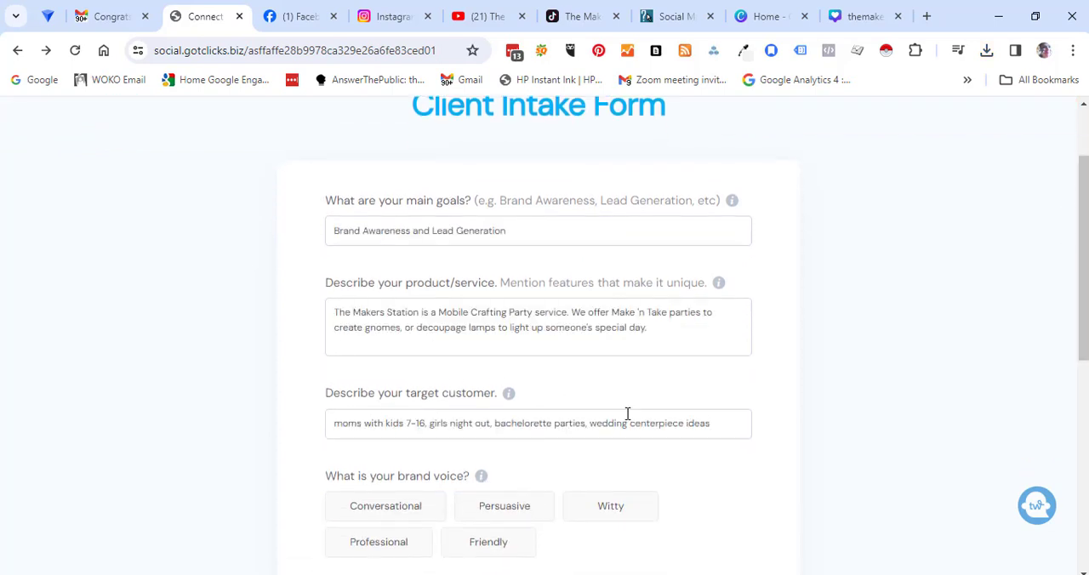
pyautogui.moveTo(1083, 322); pyautogui.dragTo(1077, 392)
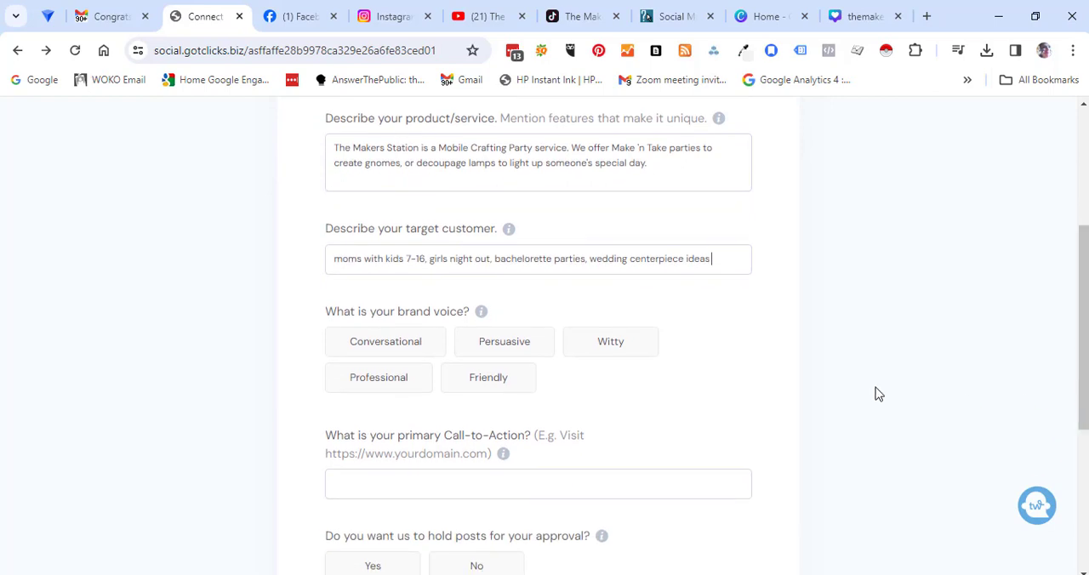
pyautogui.click(379, 342)
pyautogui.click(611, 346)
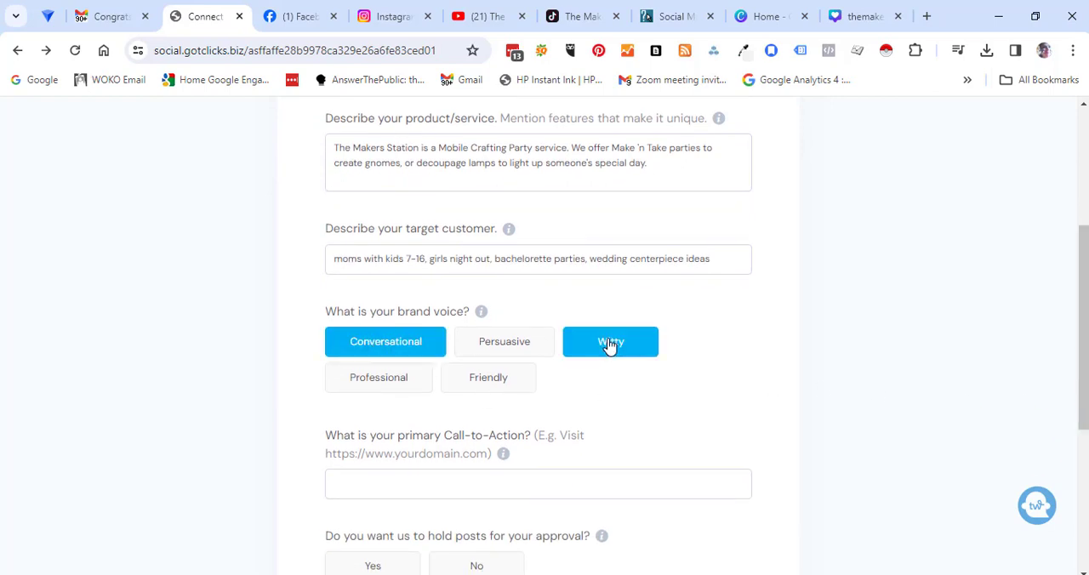
pyautogui.click(501, 384)
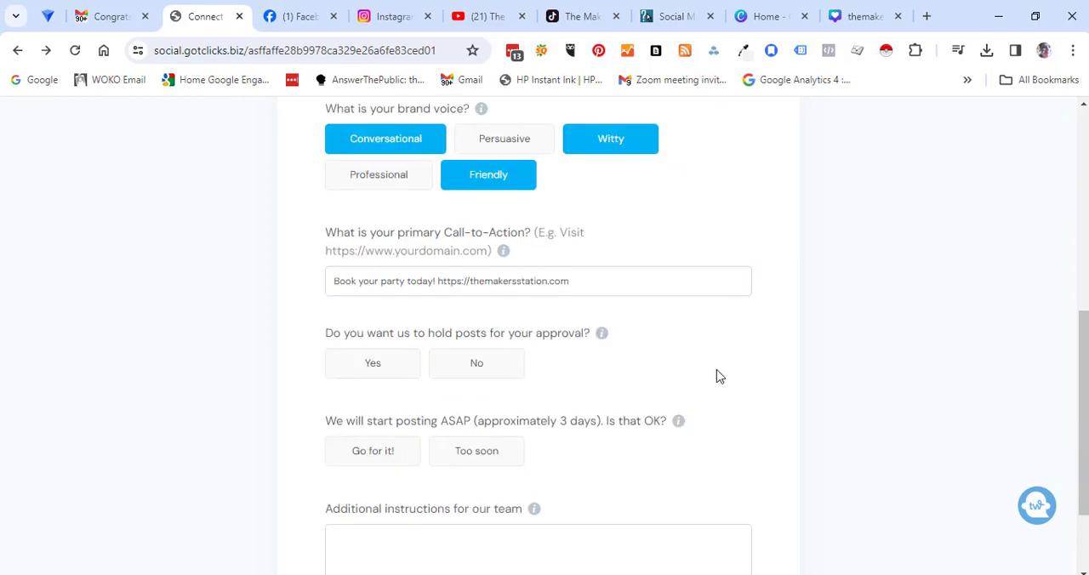
# Step: Decline holding posts for approval, accept posting ASAP, add "Have fun!" as additional instructions, and save the intake form
pyautogui.moveTo(602, 338)
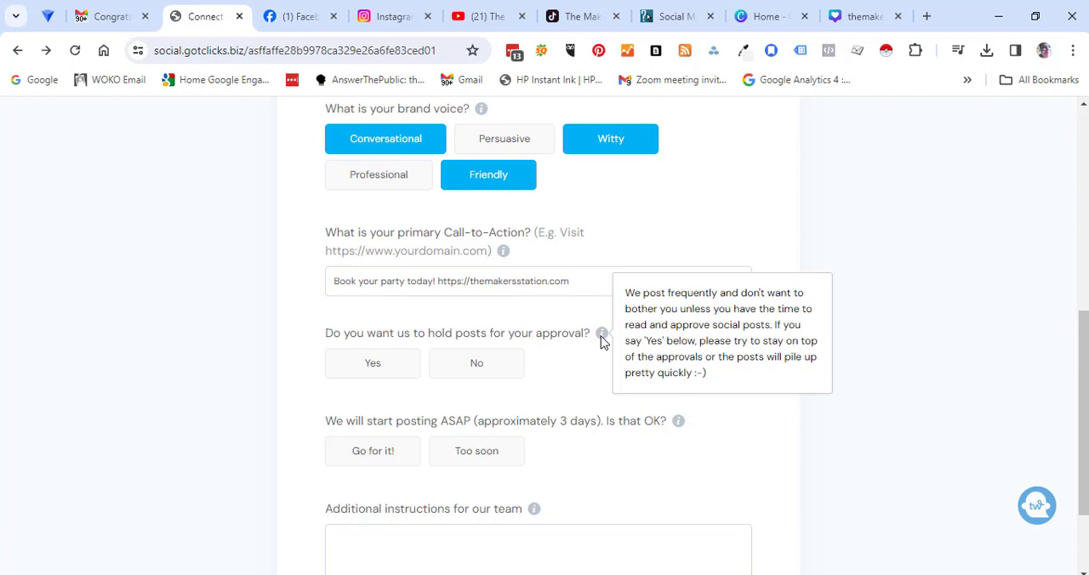
pyautogui.click(484, 374)
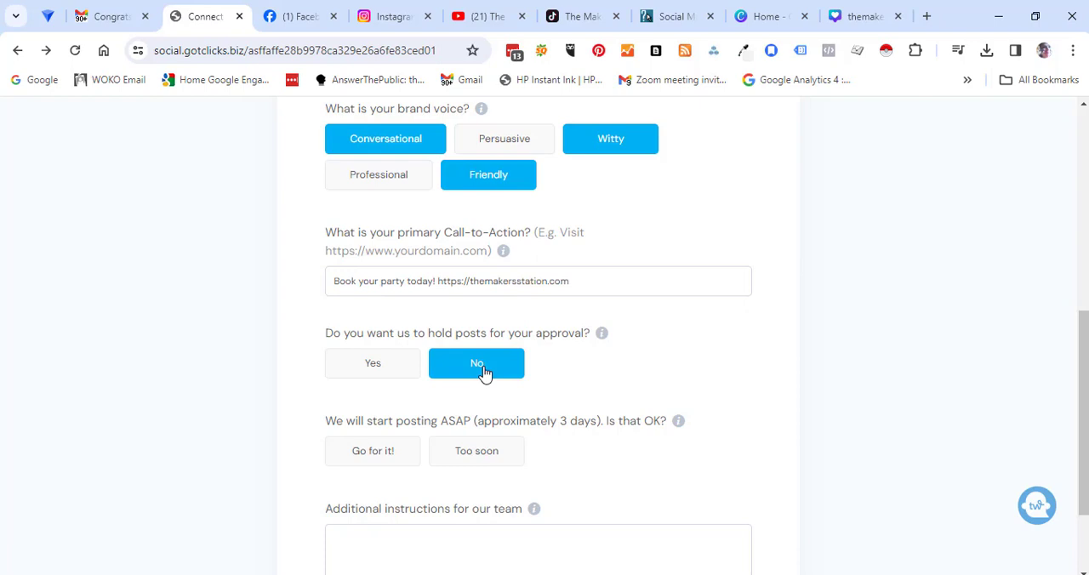
pyautogui.click(374, 452)
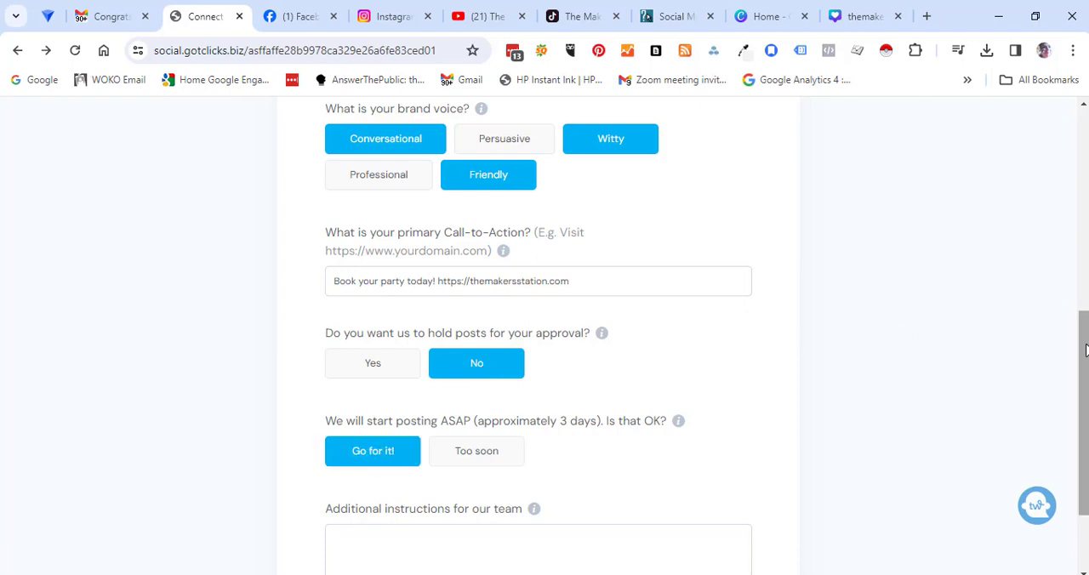
pyautogui.moveTo(1083, 345); pyautogui.dragTo(1074, 414)
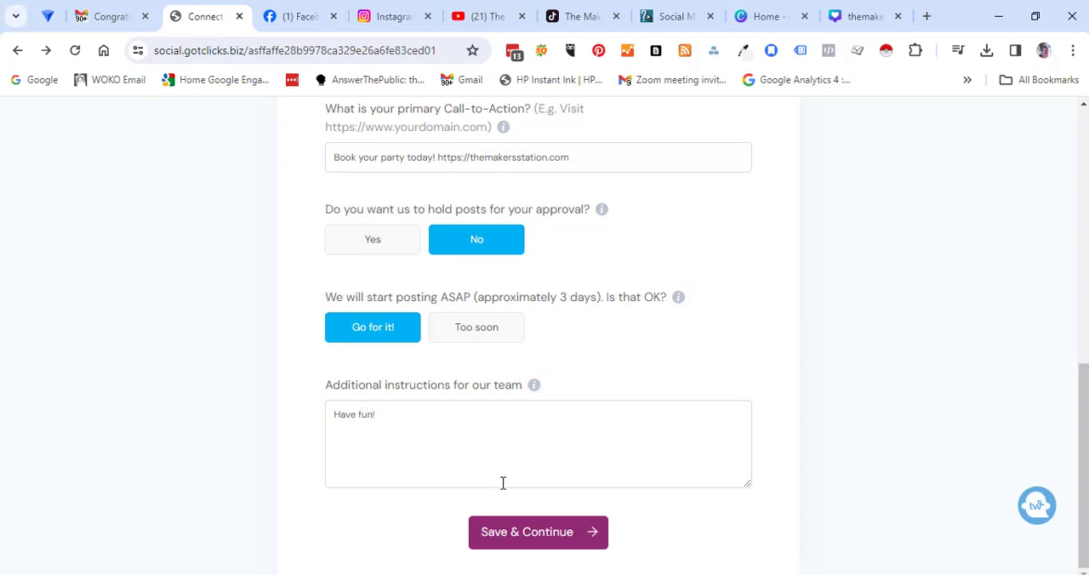
pyautogui.click(523, 538)
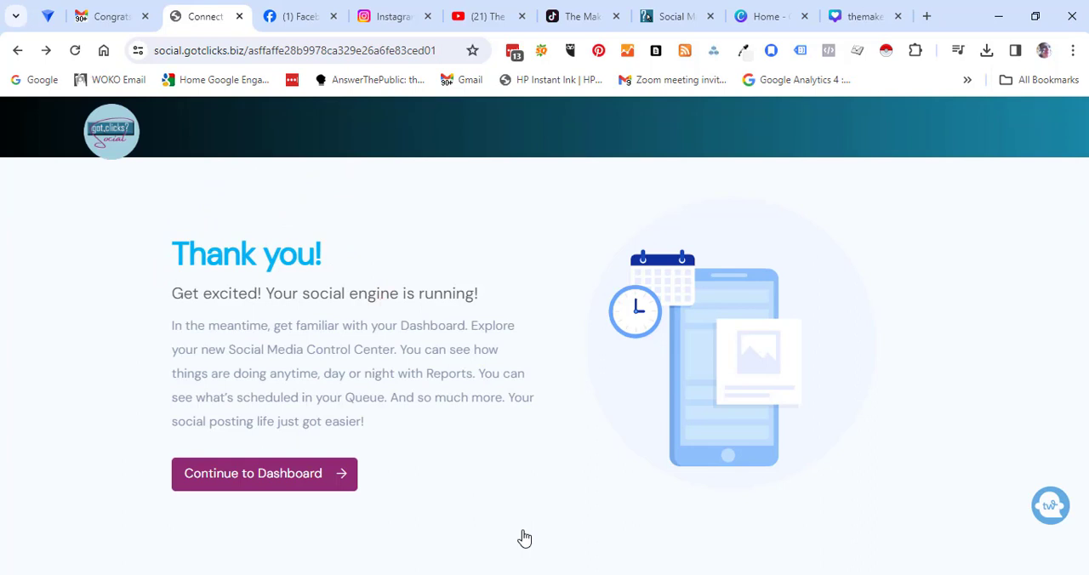
# Step: Continue to the dashboard and open the Workspace Users page
pyautogui.click(262, 480)
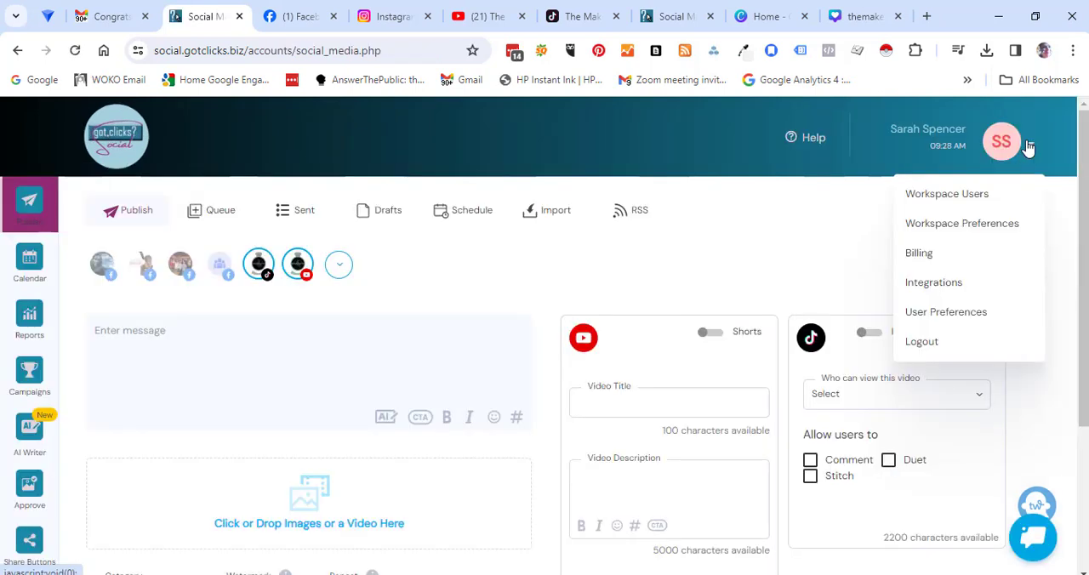
pyautogui.click(962, 195)
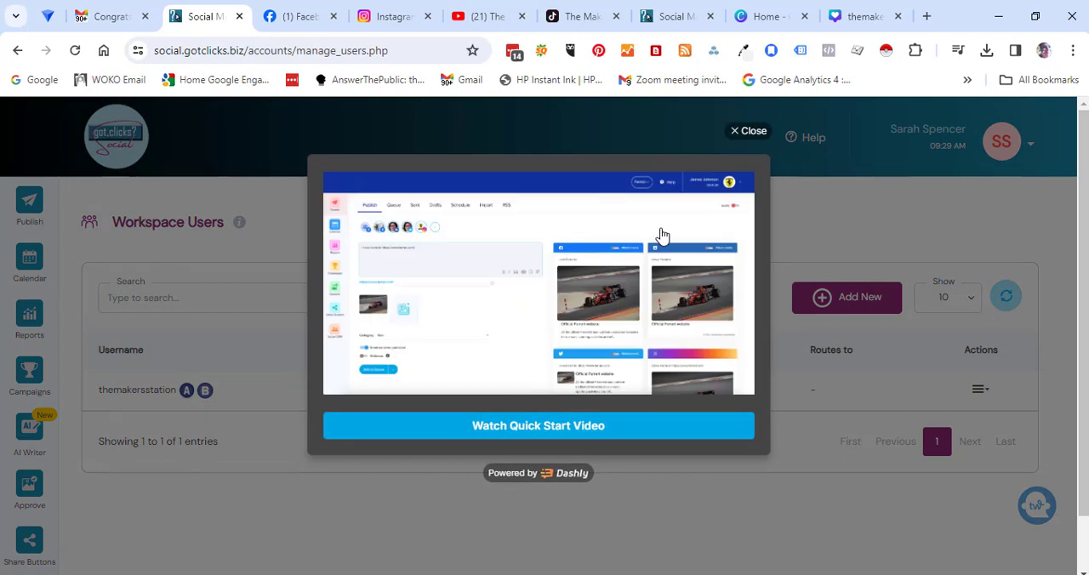
# Step: Start a new post with the prepared message about the April Spring Market Show at Champlain Valley Expo
pyautogui.click(31, 204)
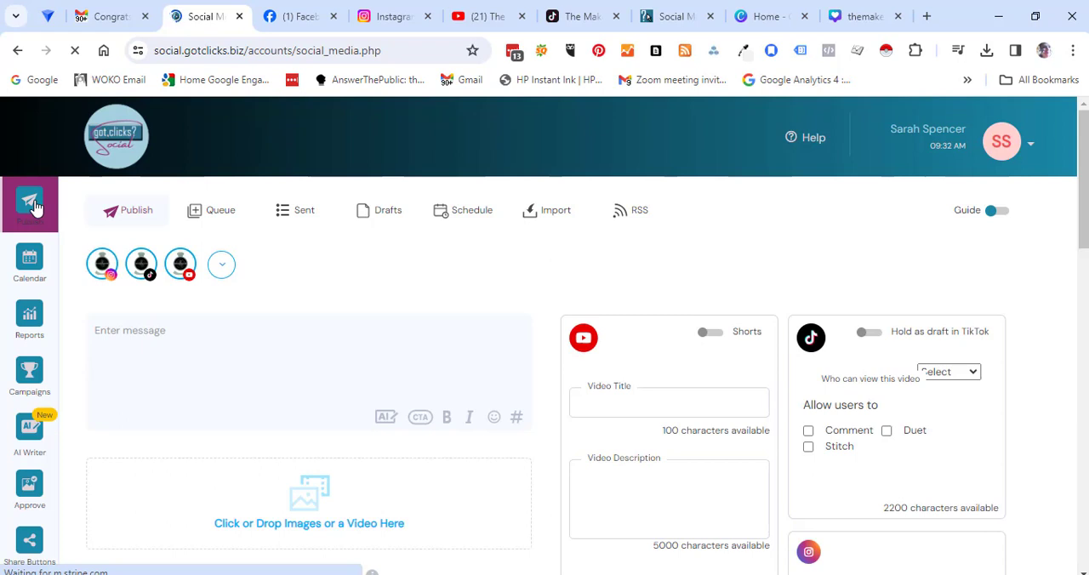
pyautogui.write("Looking forward to the April Spring Market Show - Make 'n Take some lamps or gnomes to enjoy the 1st touch of spring! Champlain Valley Expo!")
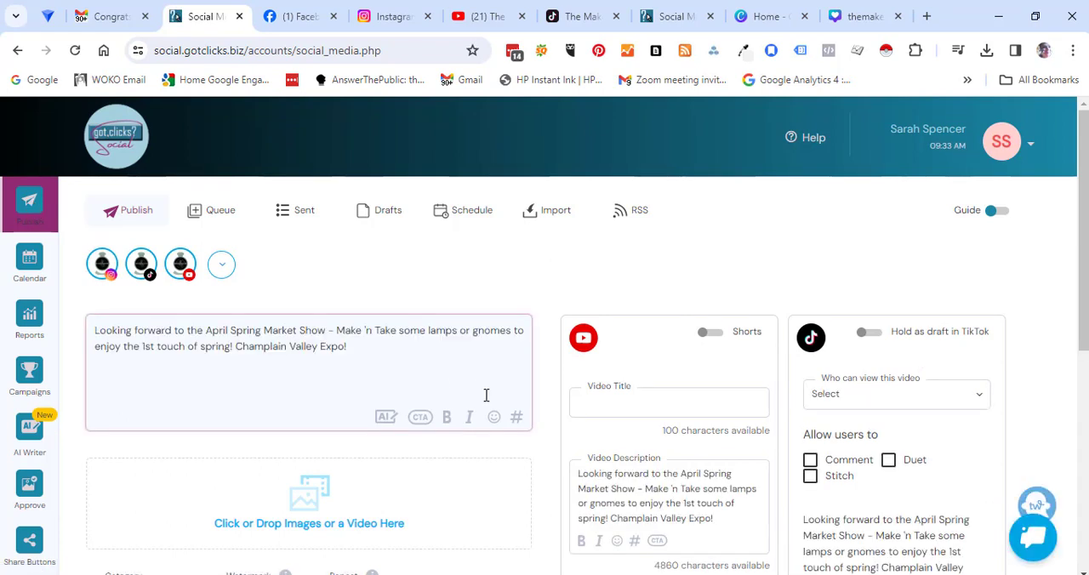
# Step: Add a hashtag group named Festivals with the Instagram hashtags #makentake, #festivalfun, #vintagemarket, #themakersstation and #decoupagepower
pyautogui.click(517, 419)
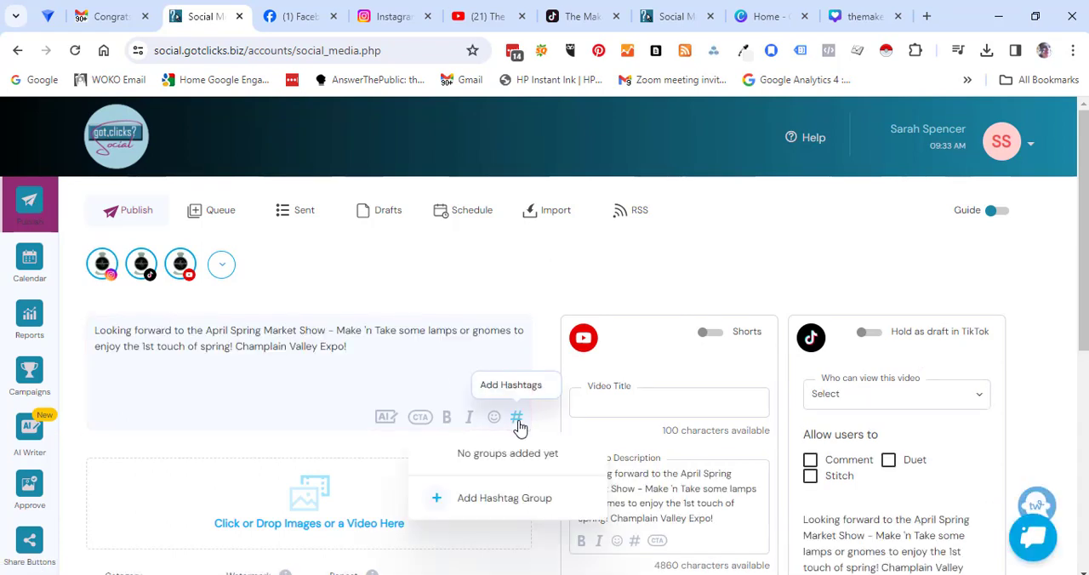
pyautogui.click(488, 502)
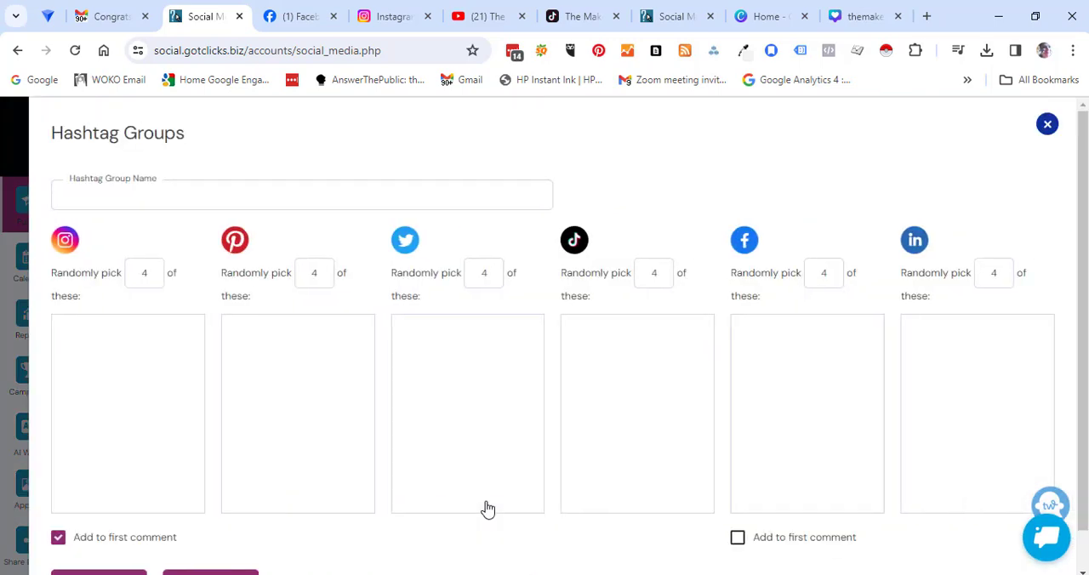
pyautogui.click(98, 194)
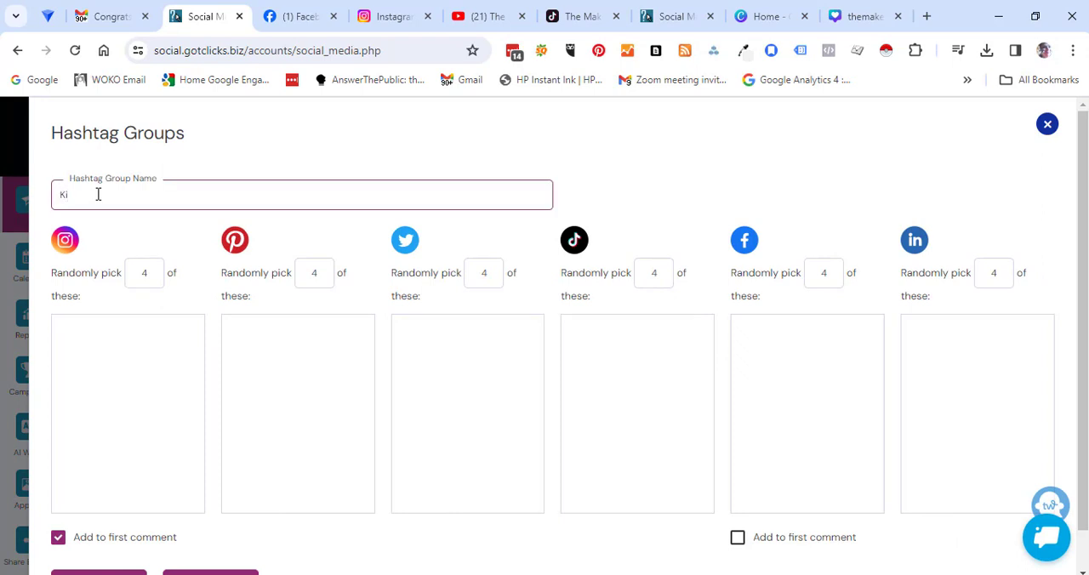
pyautogui.write('c')
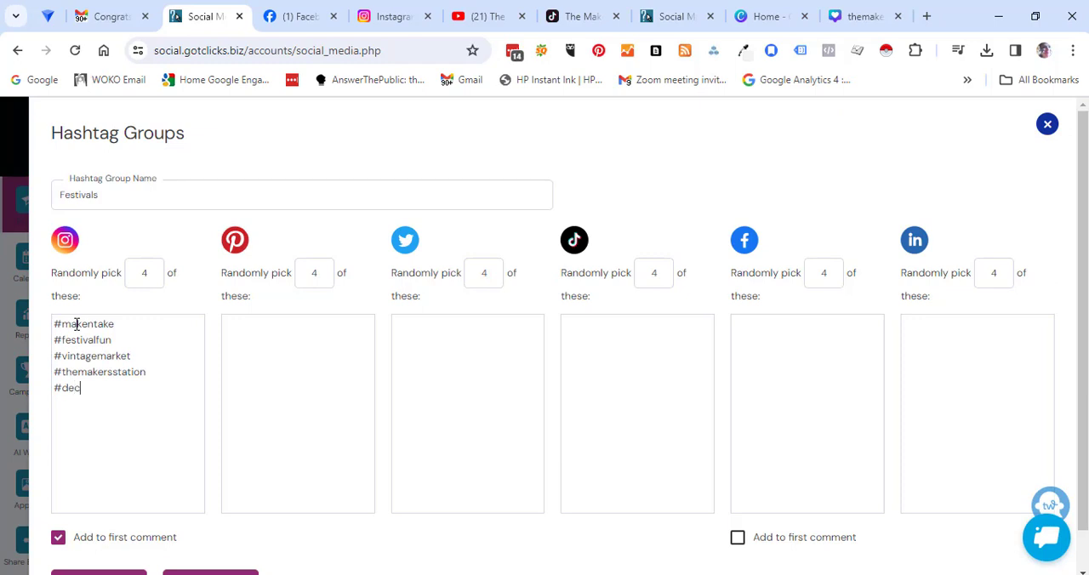
pyautogui.write('ououpagepower')
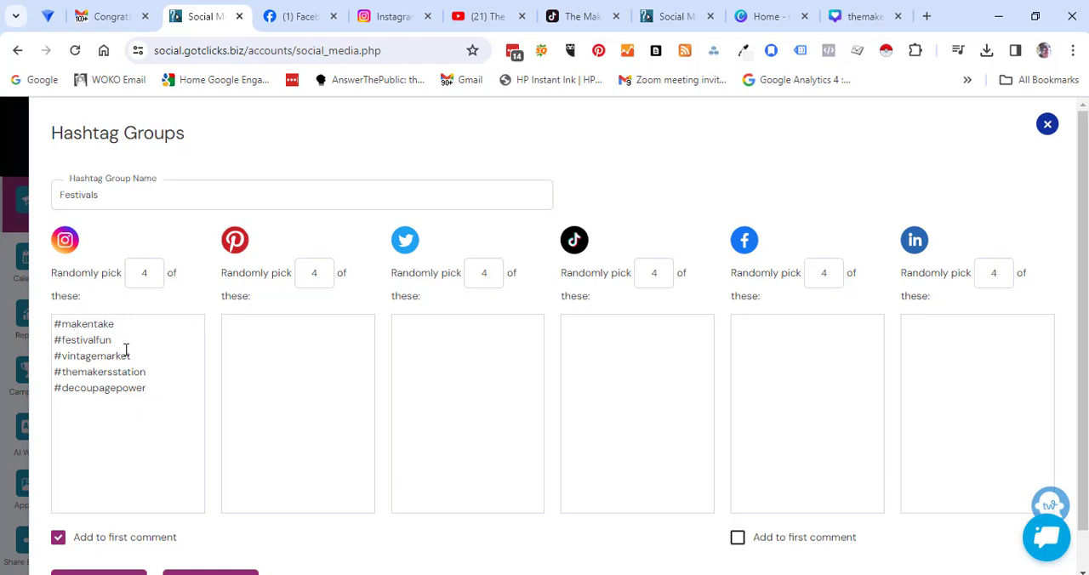
# Step: Copy the five Instagram hashtags into the Facebook and TikTok lists of the Festivals group
pyautogui.moveTo(148, 393); pyautogui.dragTo(49, 328)
pyautogui.hotkey('ctrl', 'c')
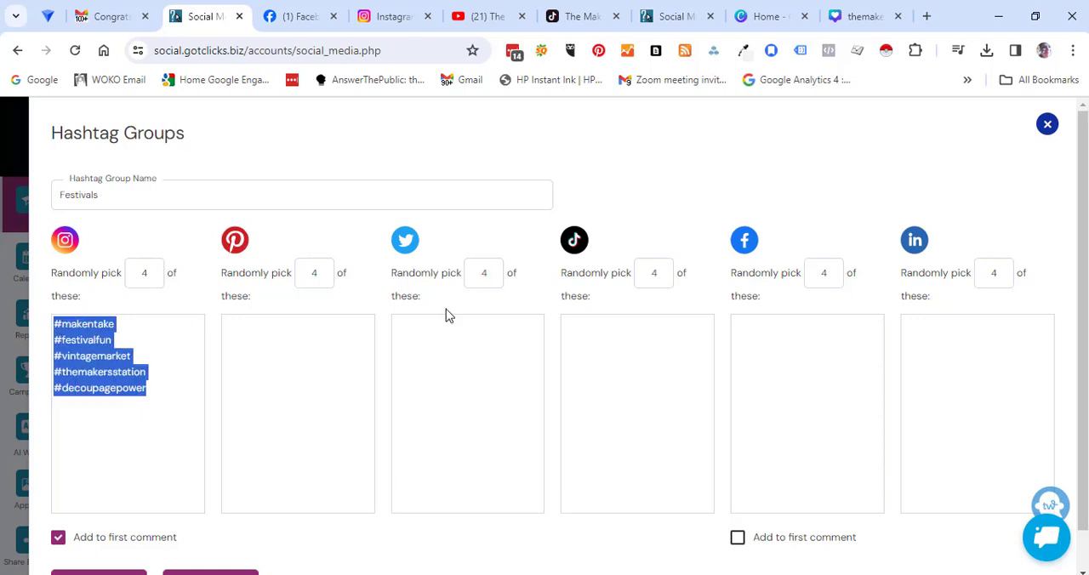
pyautogui.click(748, 323)
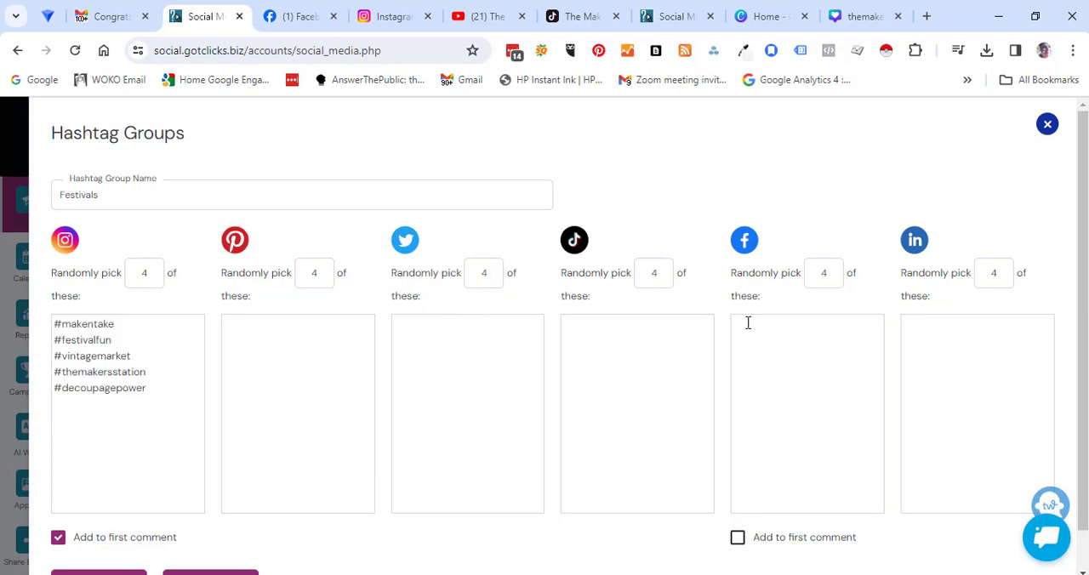
pyautogui.hotkey('ctrl', 'v')
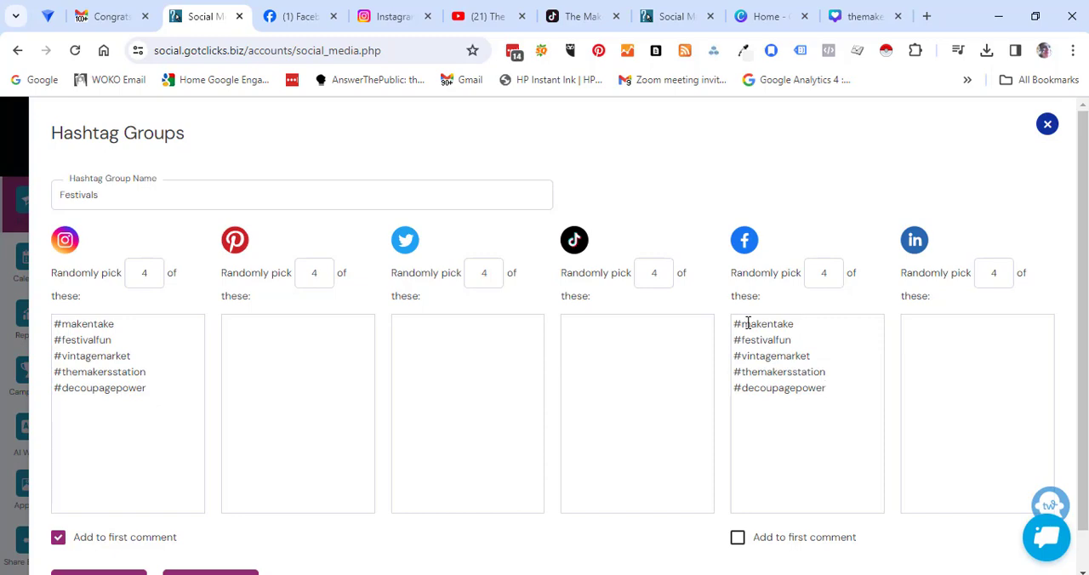
pyautogui.click(587, 321)
pyautogui.hotkey('ctrl', 'v')
pyautogui.scroll(-1, 511, 382)
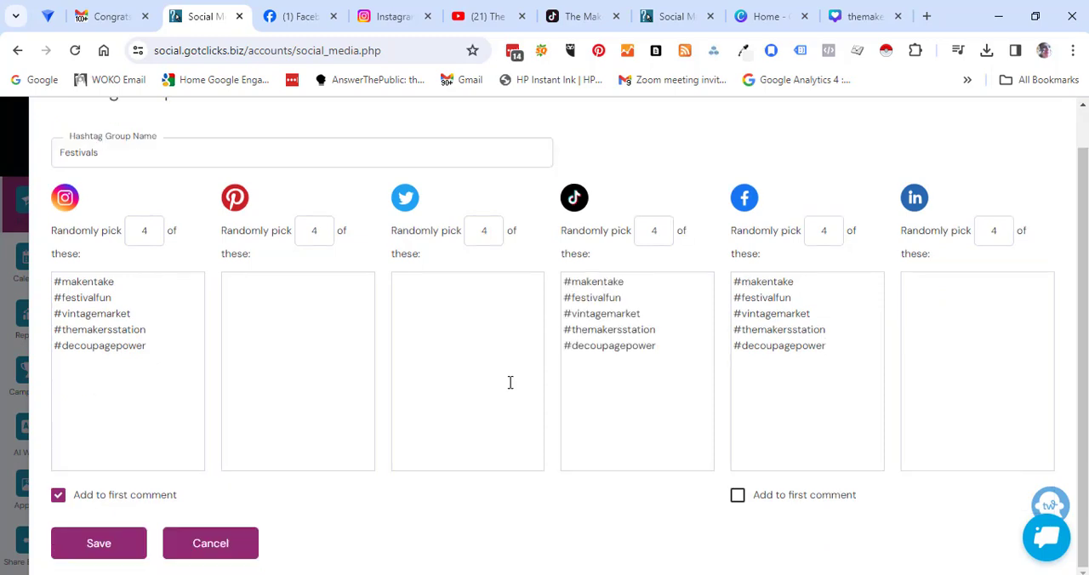
# Step: Save the Festivals hashtag group, then upload the Make 'n Take Parties collage to the asset library and attach it to the post
pyautogui.click(99, 544)
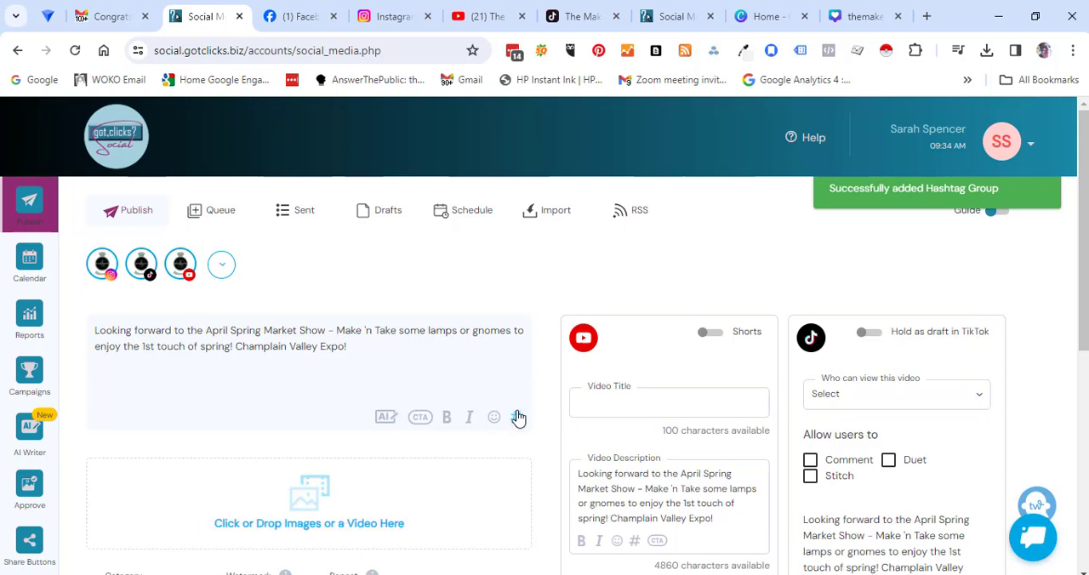
pyautogui.moveTo(309, 489)
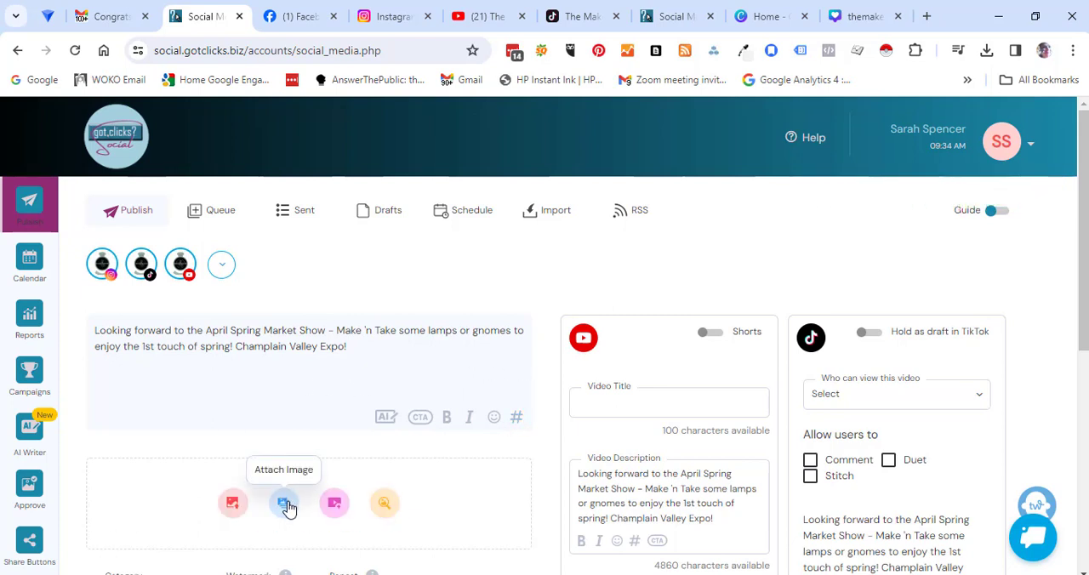
pyautogui.click(286, 504)
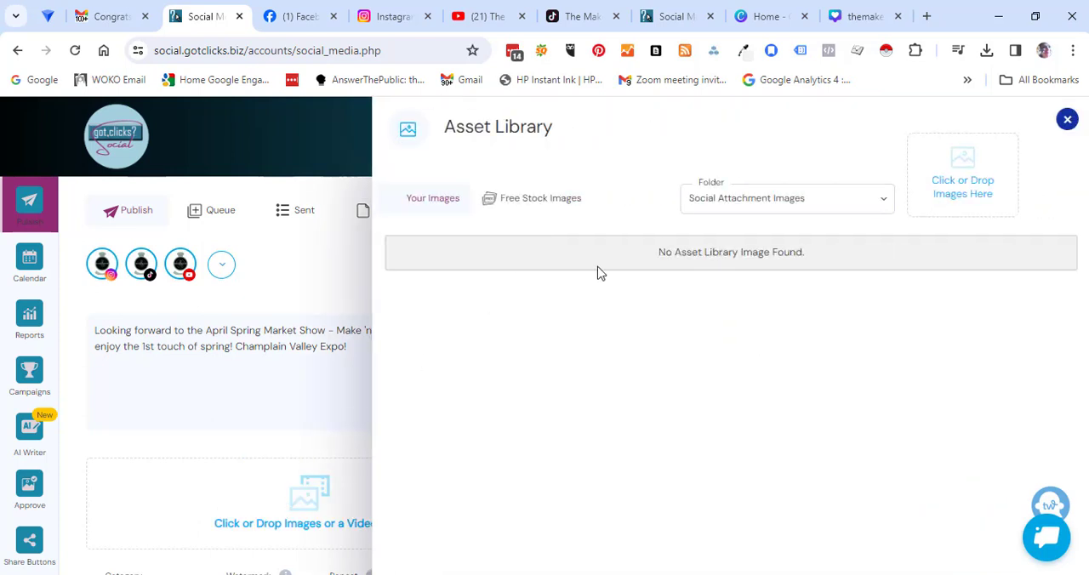
pyautogui.click(974, 173)
pyautogui.click(839, 184)
pyautogui.doubleClick(836, 191)
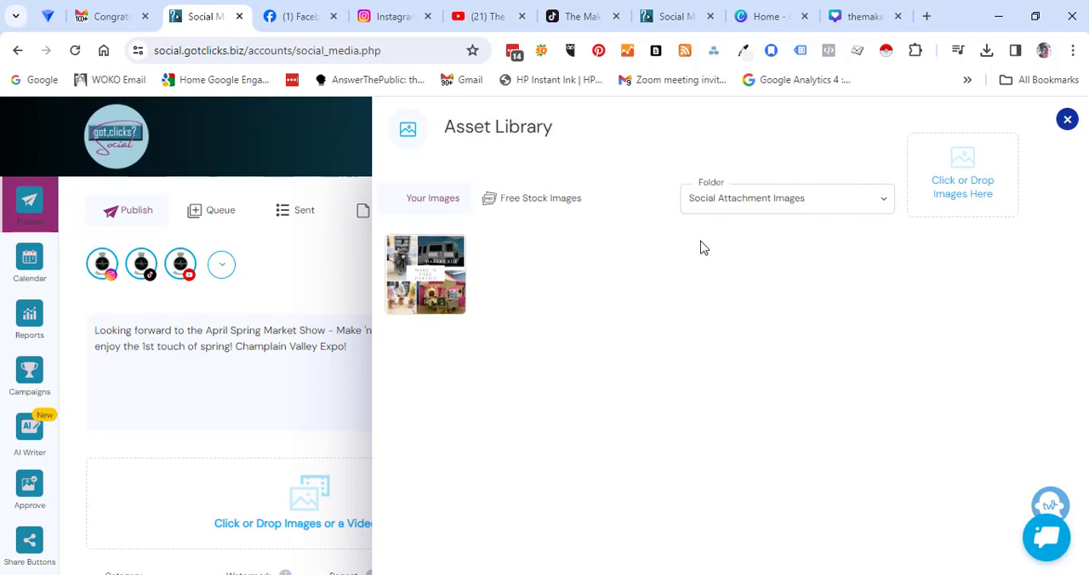
pyautogui.click(424, 284)
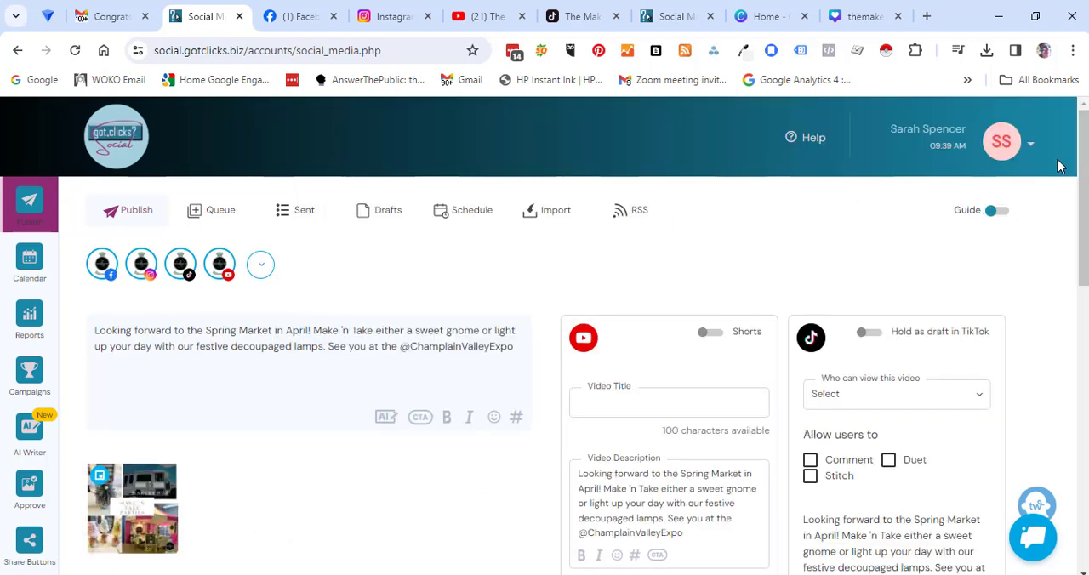
# Step: Deselect the YouTube and TikTok accounts for this post, keeping Facebook and Instagram selected
pyautogui.moveTo(222, 264)
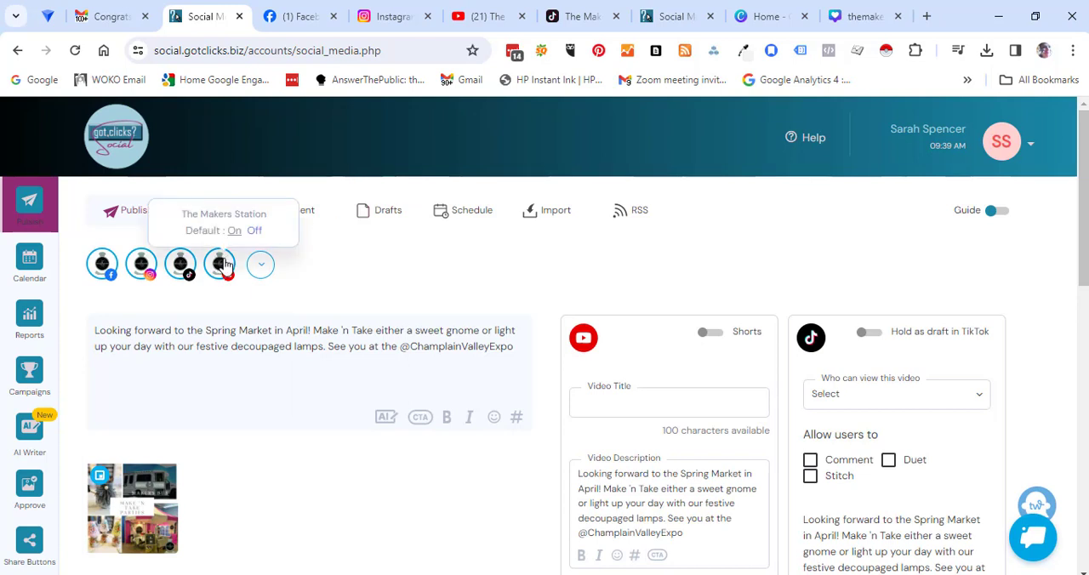
pyautogui.click(223, 264)
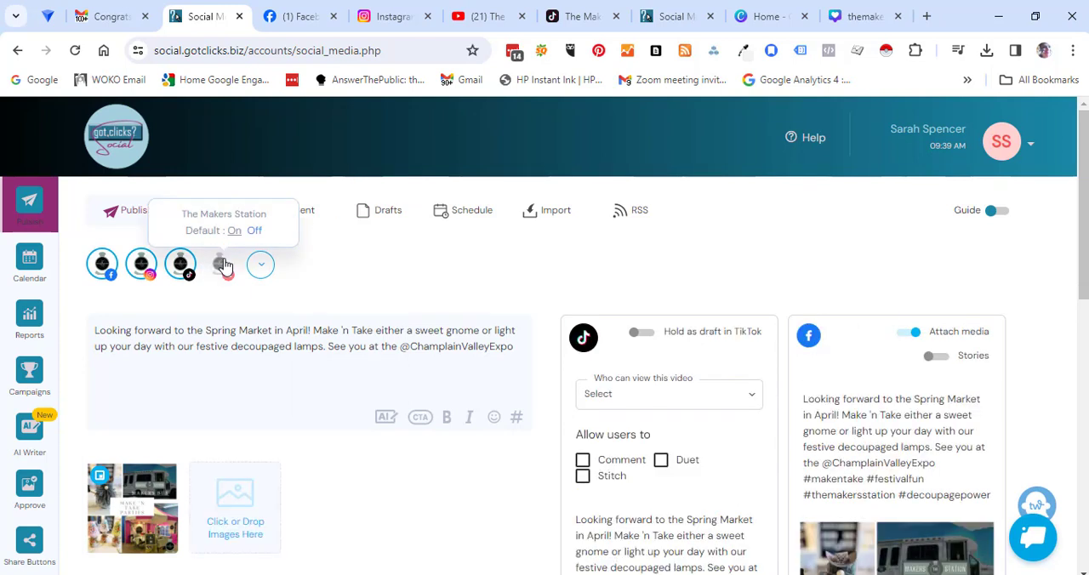
pyautogui.click(178, 266)
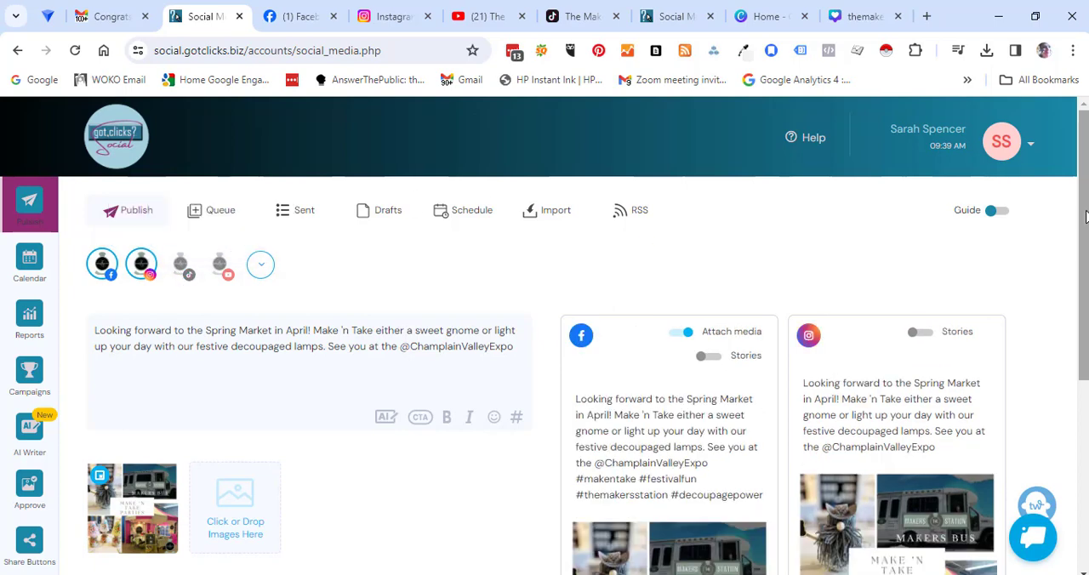
# Step: Try the Logo and Soft watermarks on the collage image and set the post's watermark to None
pyautogui.moveTo(1085, 216); pyautogui.dragTo(1081, 350)
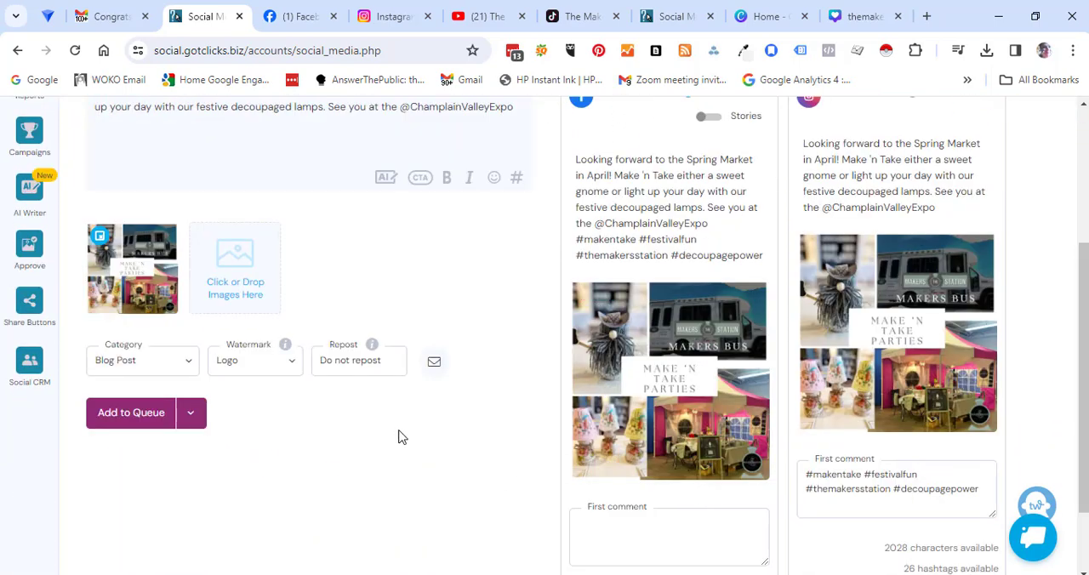
pyautogui.click(294, 368)
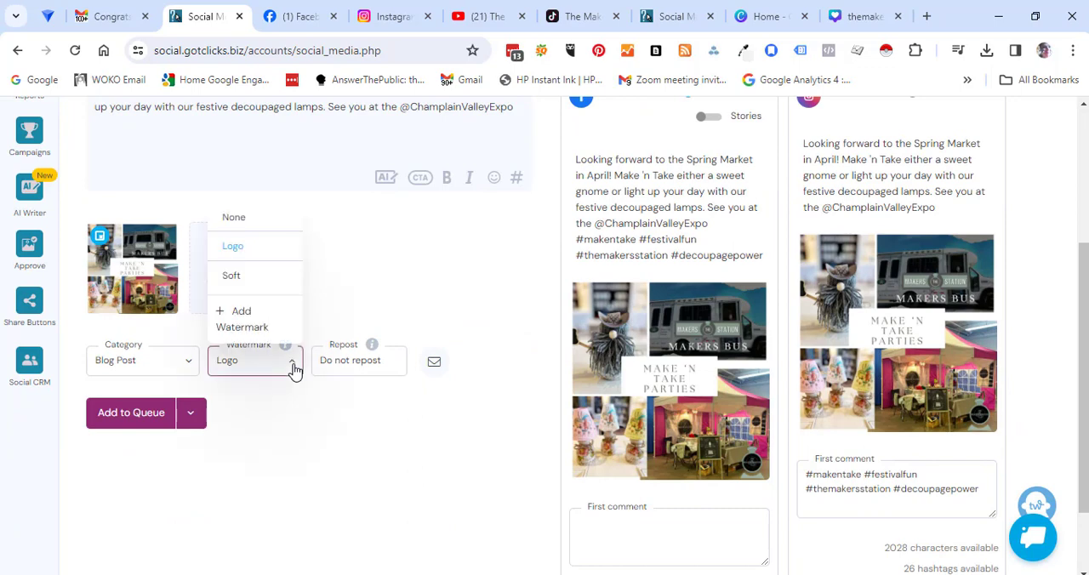
pyautogui.click(239, 223)
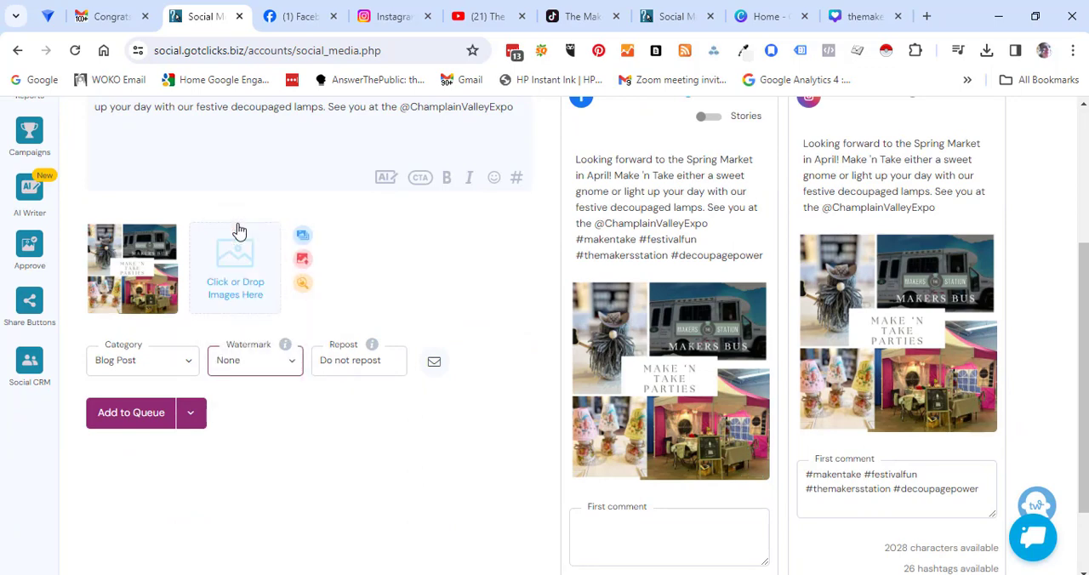
pyautogui.click(295, 364)
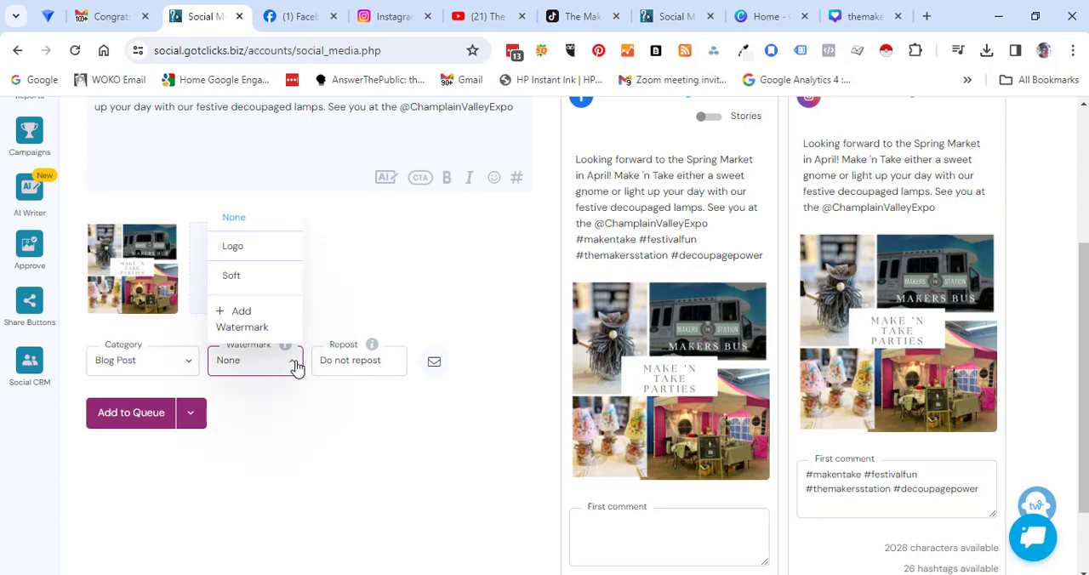
pyautogui.click(253, 259)
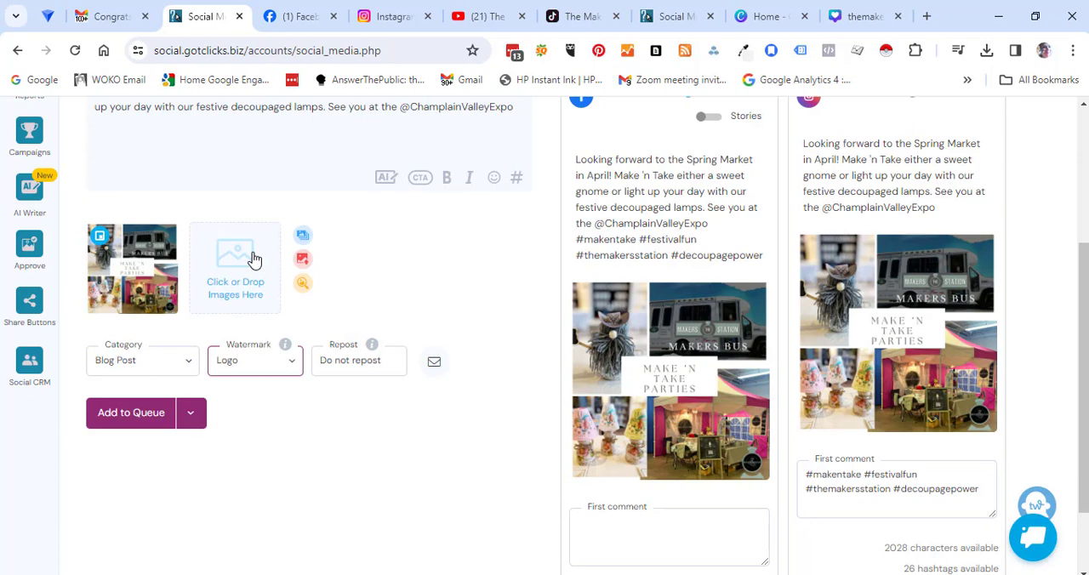
pyautogui.click(292, 365)
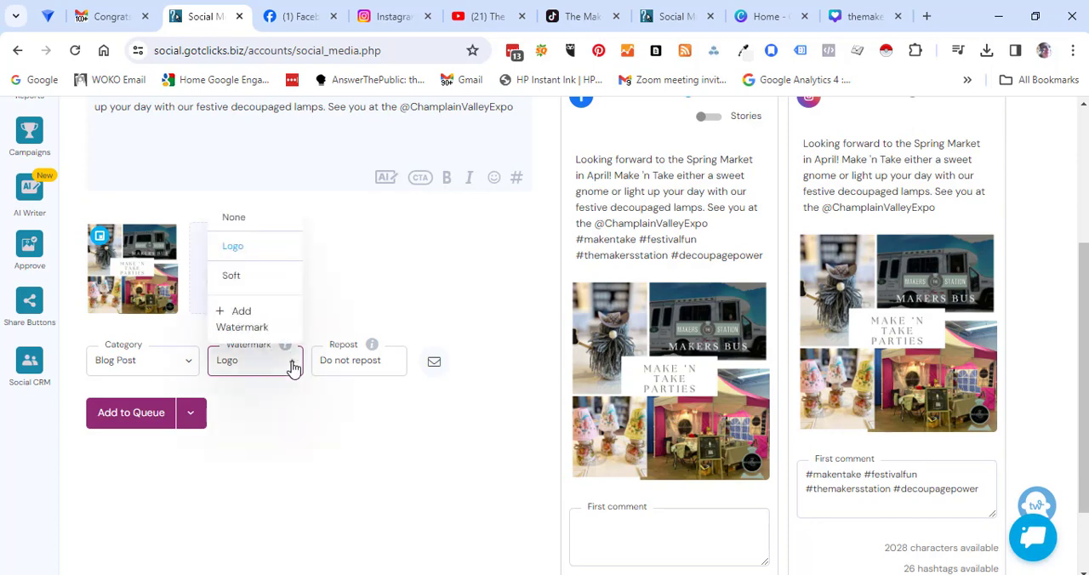
pyautogui.click(231, 277)
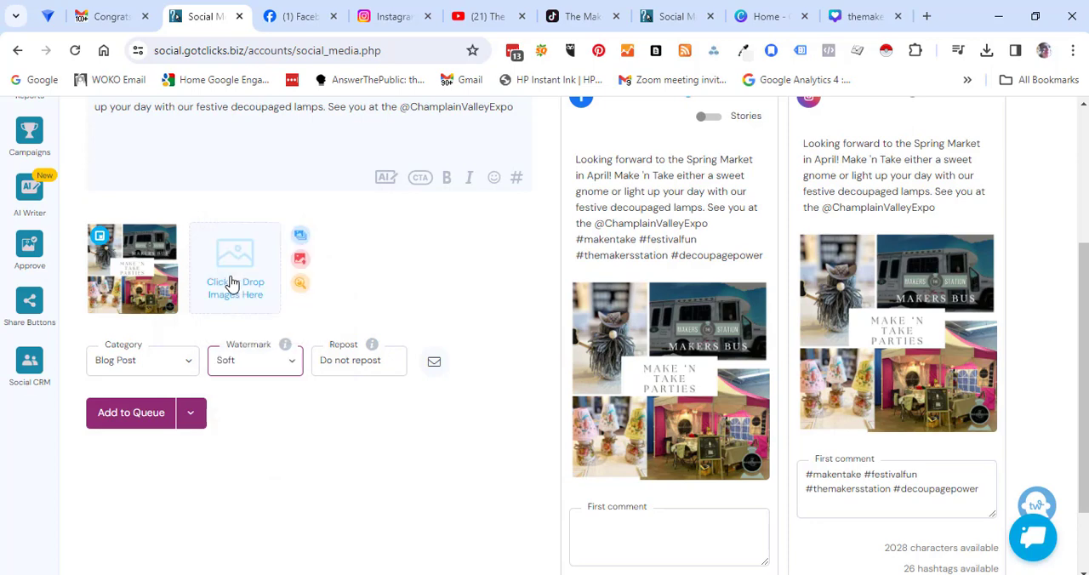
pyautogui.click(304, 429)
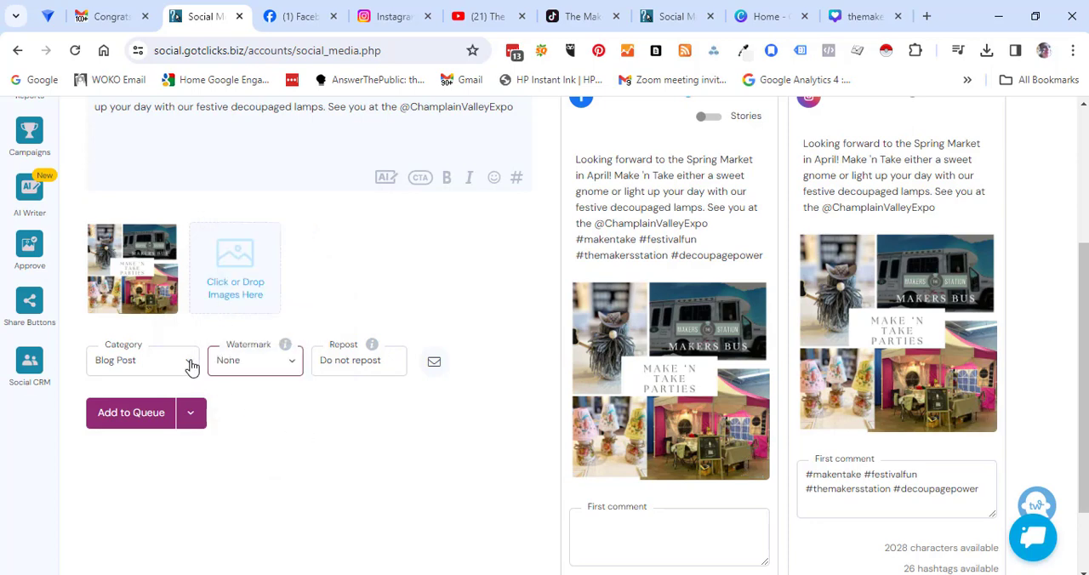
# Step: Set the post's category to Promotional
pyautogui.click(192, 366)
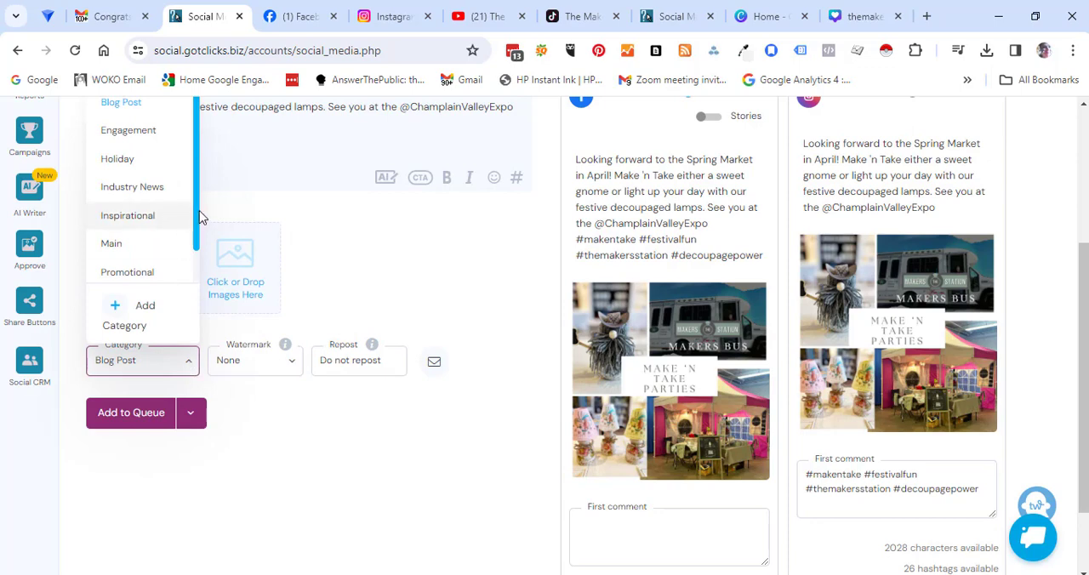
pyautogui.scroll(-1, 190, 239)
pyautogui.scroll(-1, 189, 247)
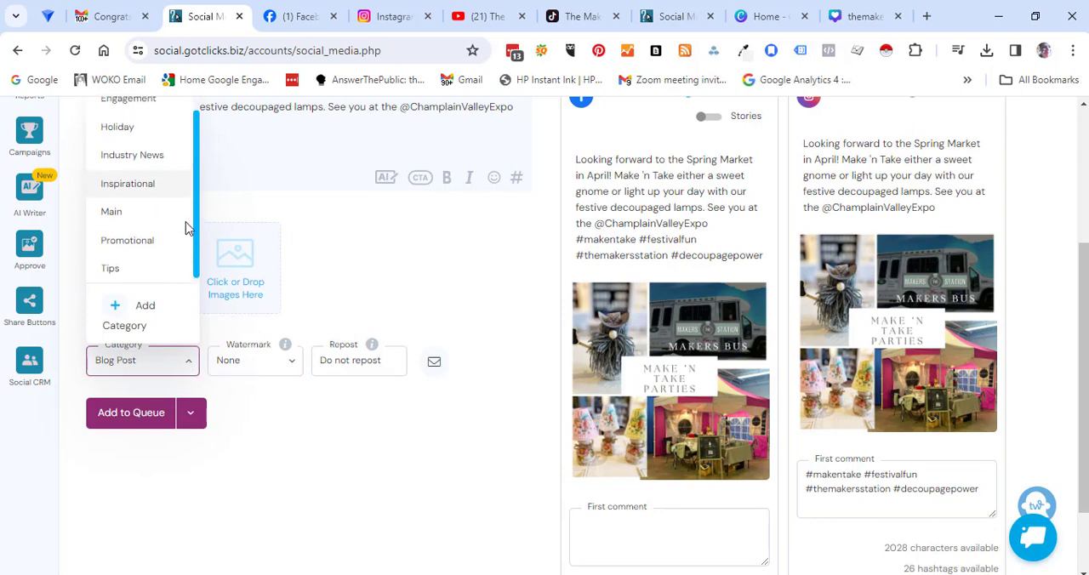
pyautogui.scroll(2, 187, 205)
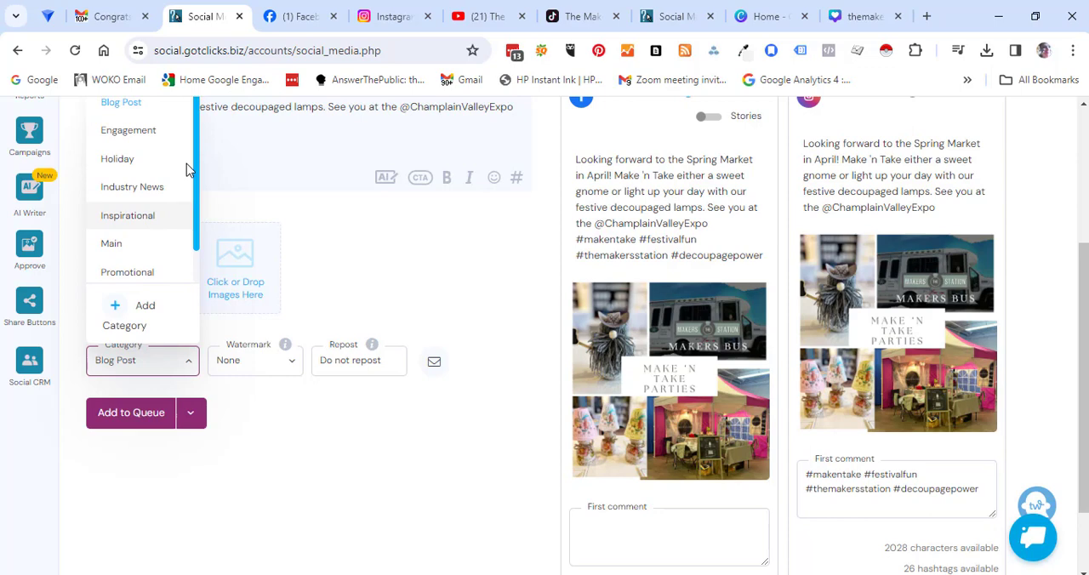
pyautogui.click(128, 272)
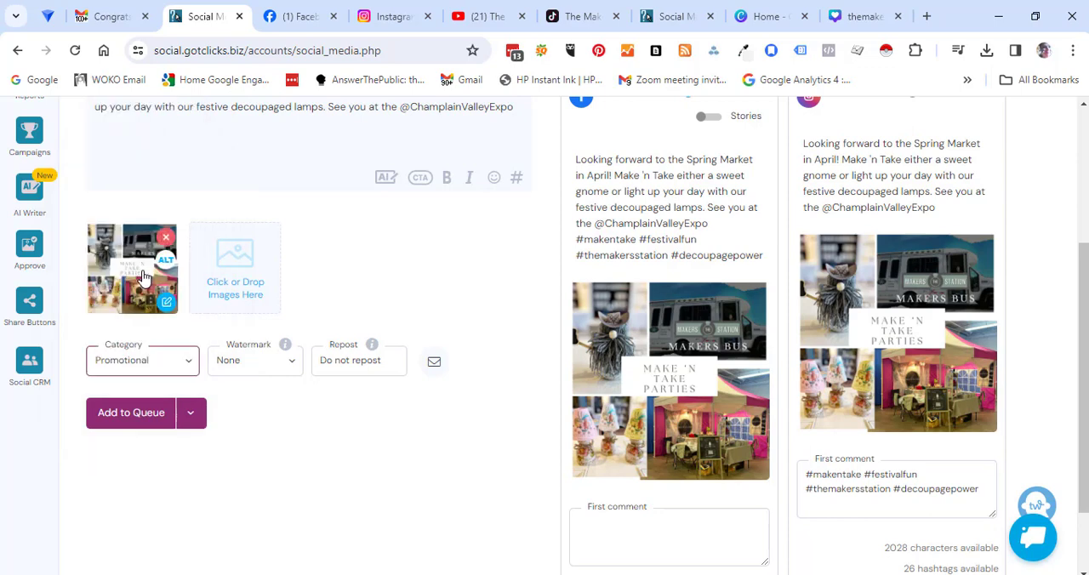
# Step: Review the alternative publishing options and add the Spring Market post to the queue
pyautogui.click(192, 414)
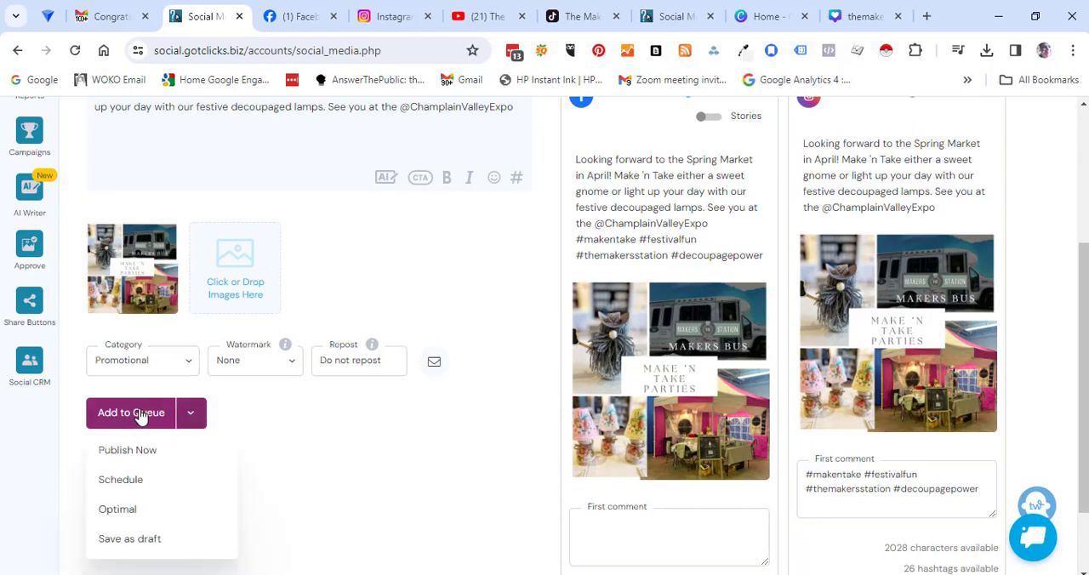
pyautogui.click(312, 426)
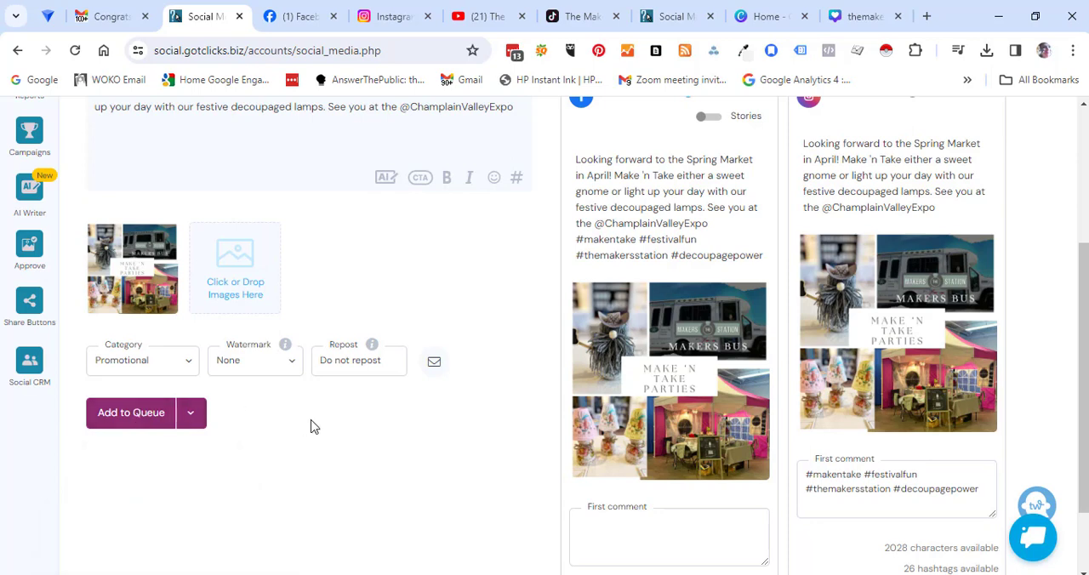
pyautogui.click(131, 414)
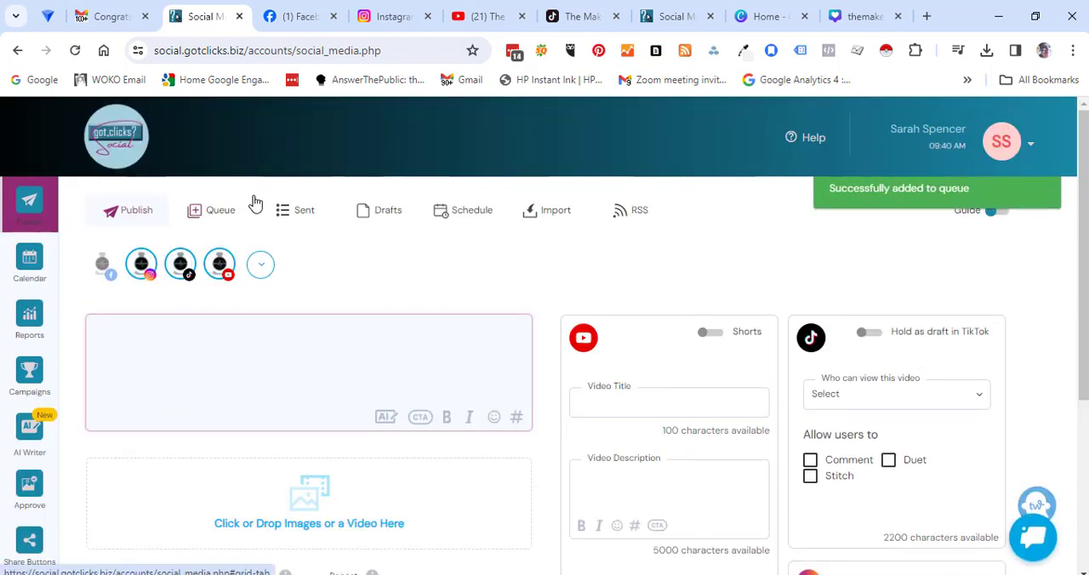
# Step: Open the weekly posting schedule, enable the Category filter and uncheck all of its categories
pyautogui.click(463, 215)
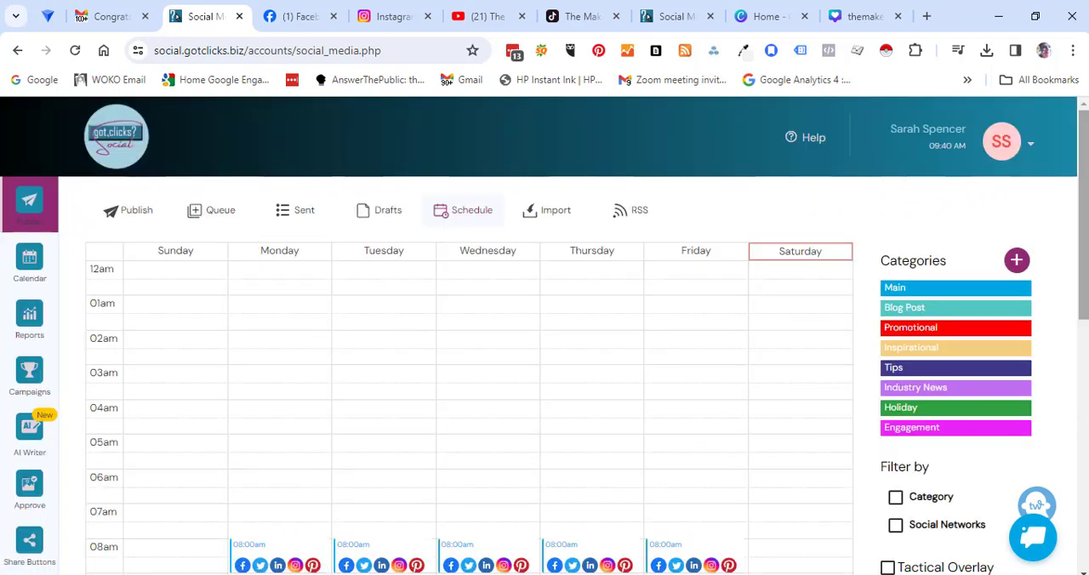
pyautogui.moveTo(1085, 150); pyautogui.dragTo(1069, 210)
pyautogui.click(896, 361)
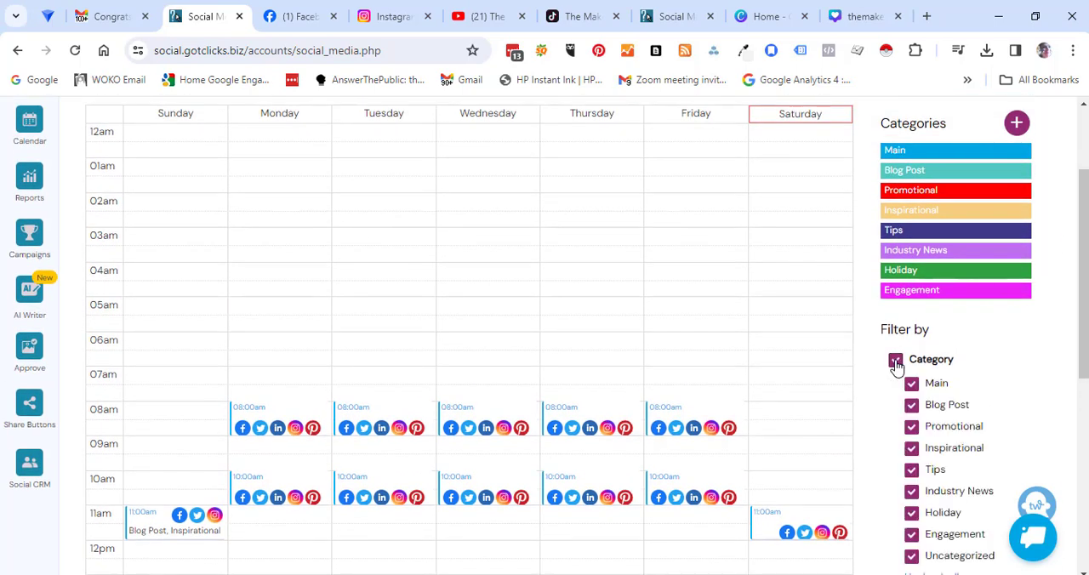
pyautogui.moveTo(1085, 259); pyautogui.dragTo(1082, 312)
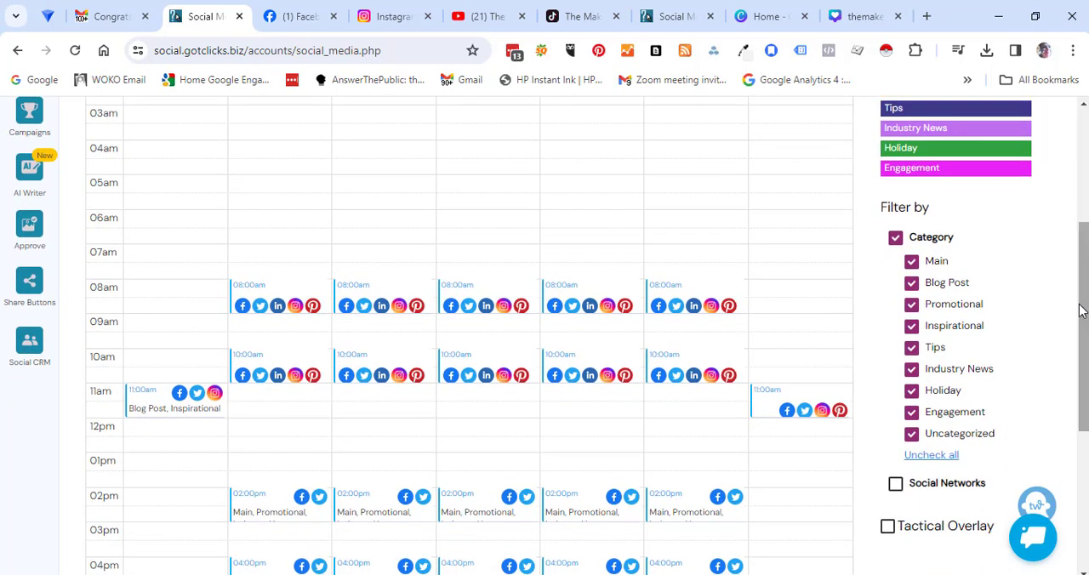
pyautogui.click(947, 461)
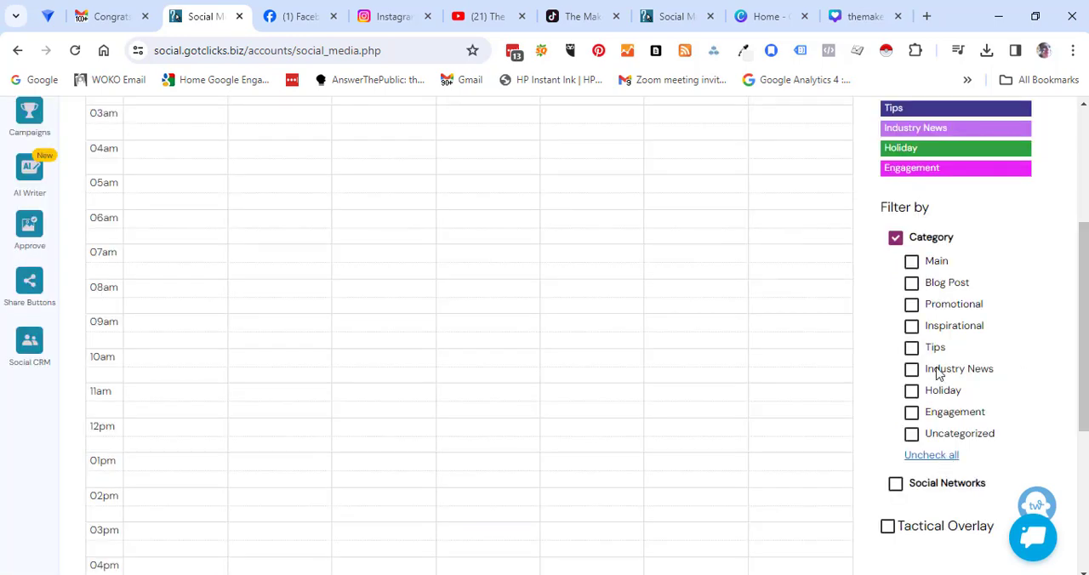
# Step: View the schedule's Main time slots alone and its Blog Post time slots alone, clearing each category filter after viewing
pyautogui.click(912, 266)
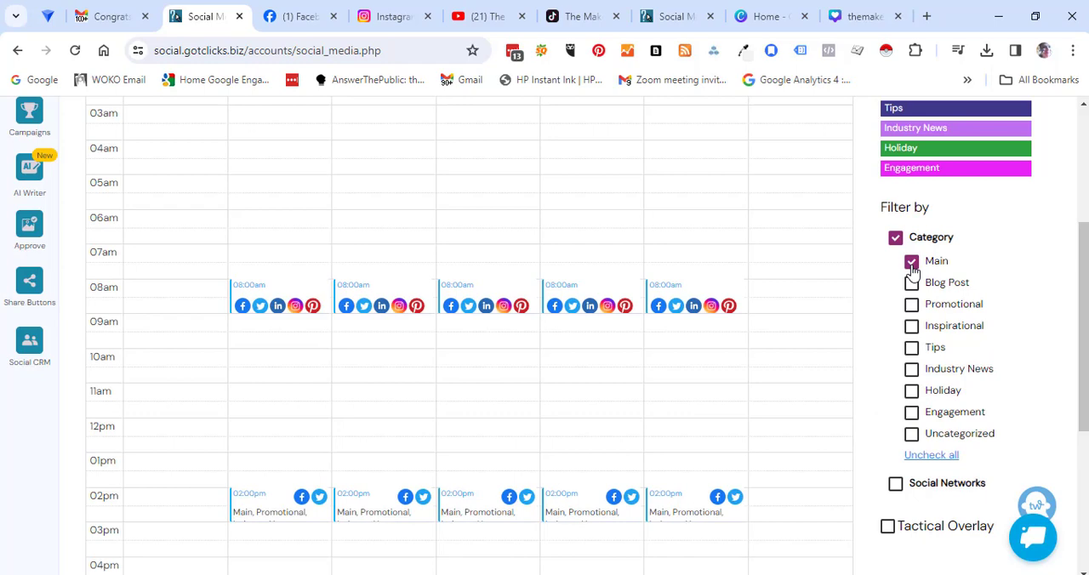
pyautogui.click(911, 264)
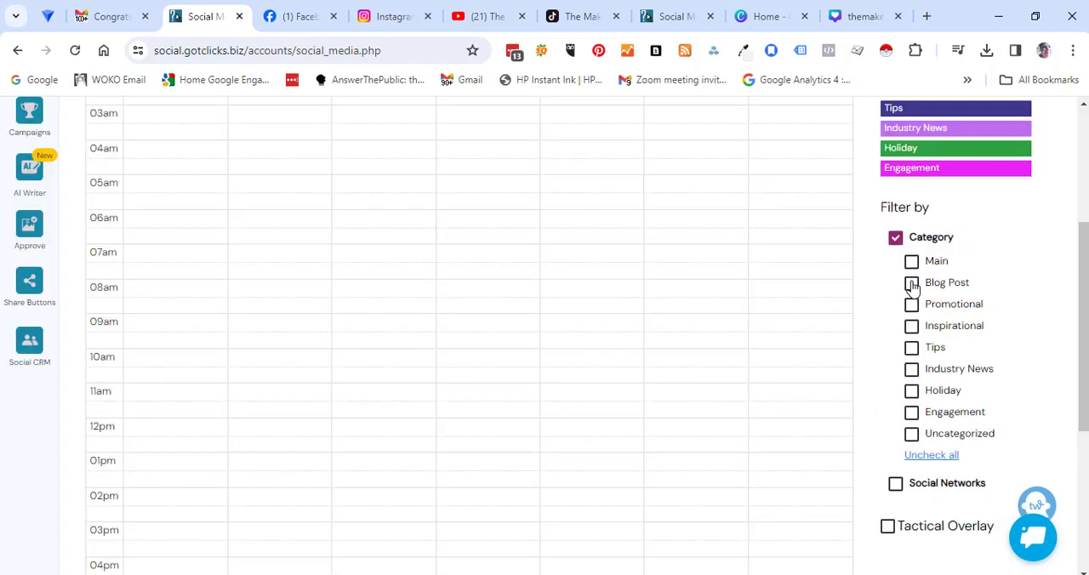
pyautogui.click(911, 284)
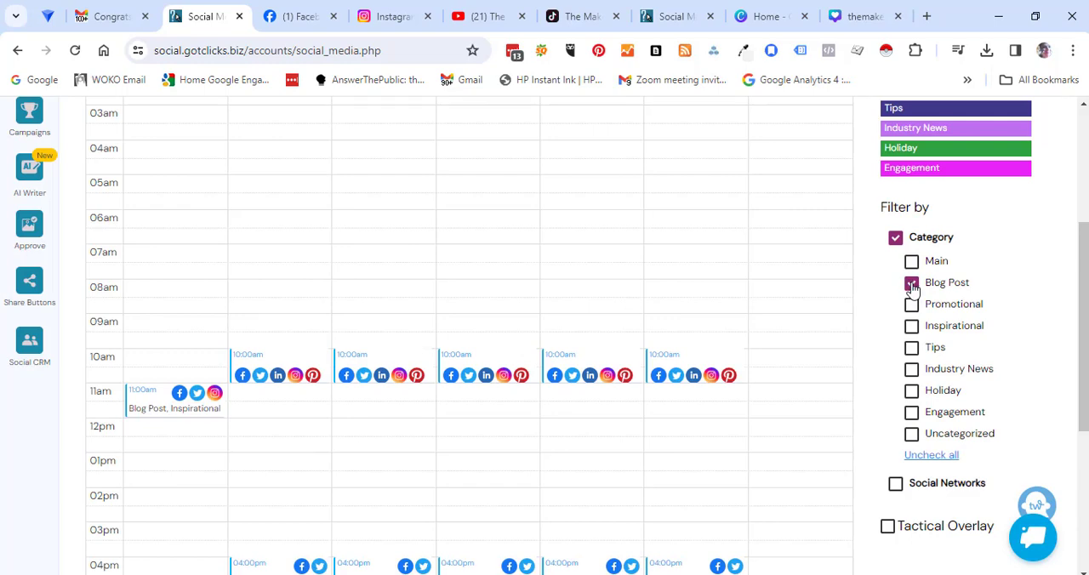
pyautogui.click(912, 284)
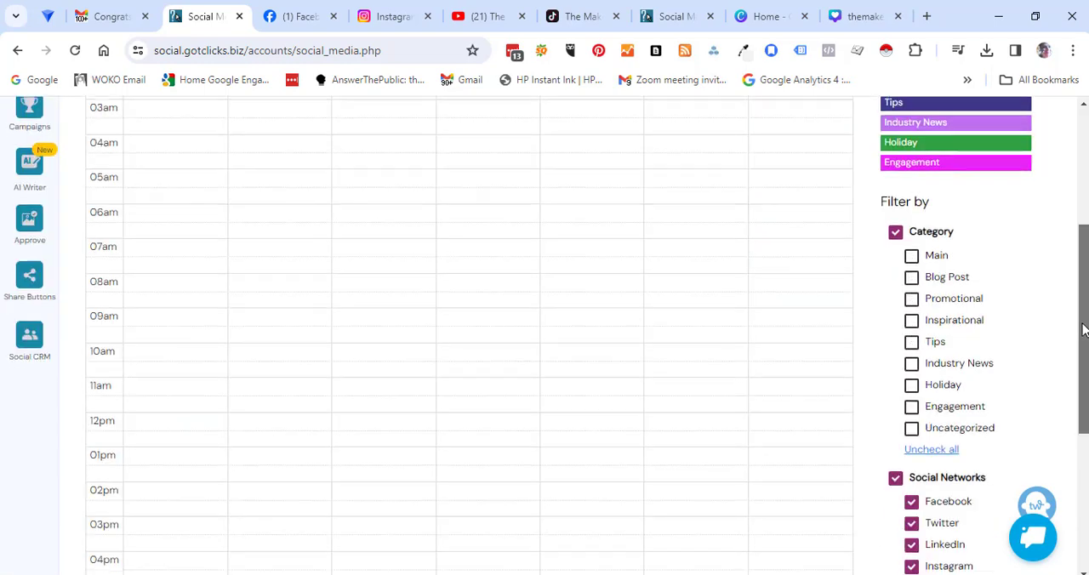
# Step: Limit the schedule's Social Networks filter to Facebook by unchecking all networks and selecting only that one
pyautogui.scroll(-2, 1079, 409)
pyautogui.moveTo(1080, 409); pyautogui.dragTo(1079, 417)
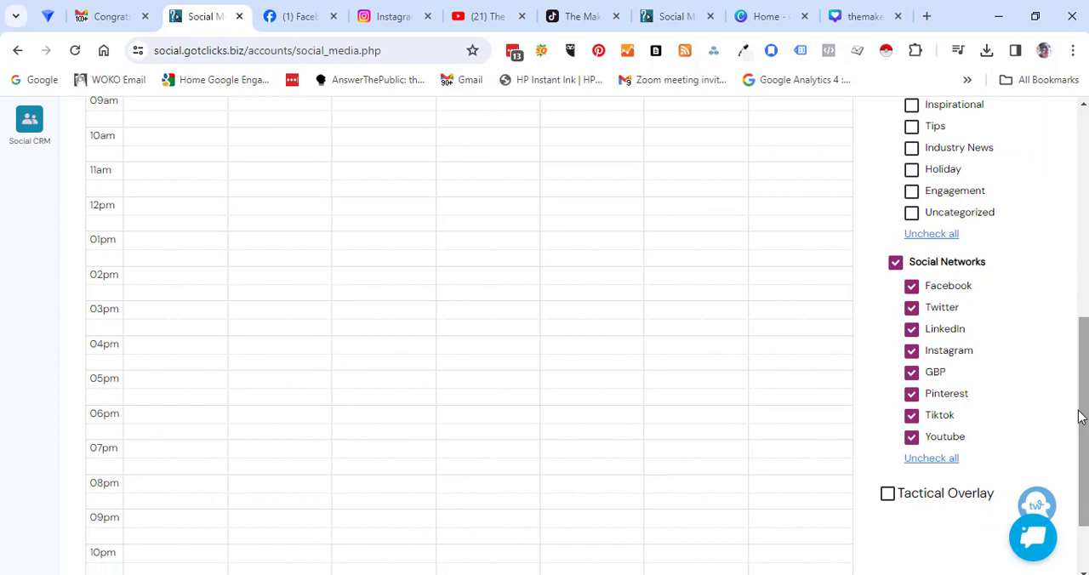
pyautogui.click(943, 463)
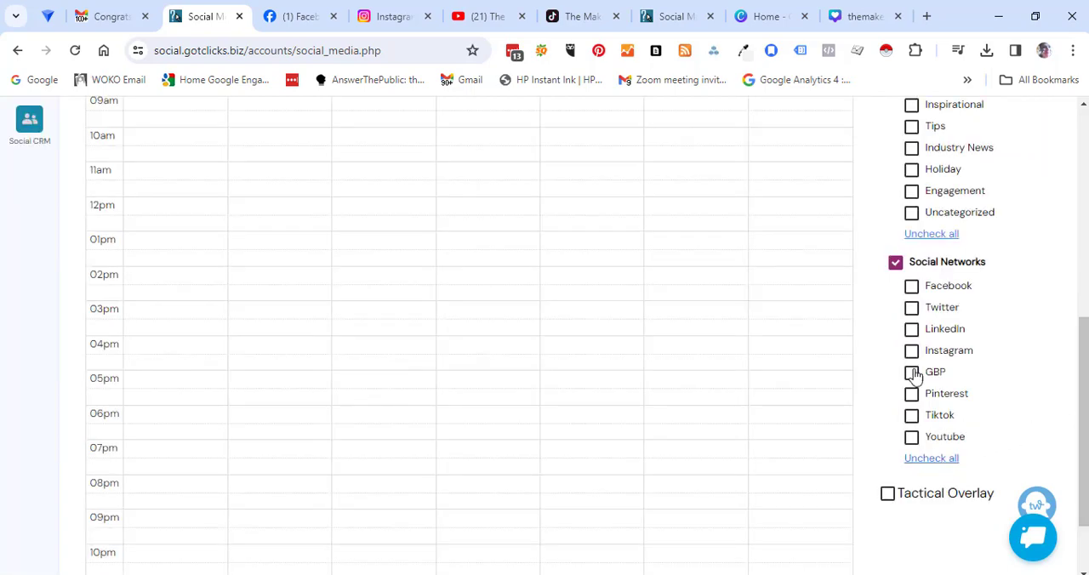
pyautogui.click(913, 287)
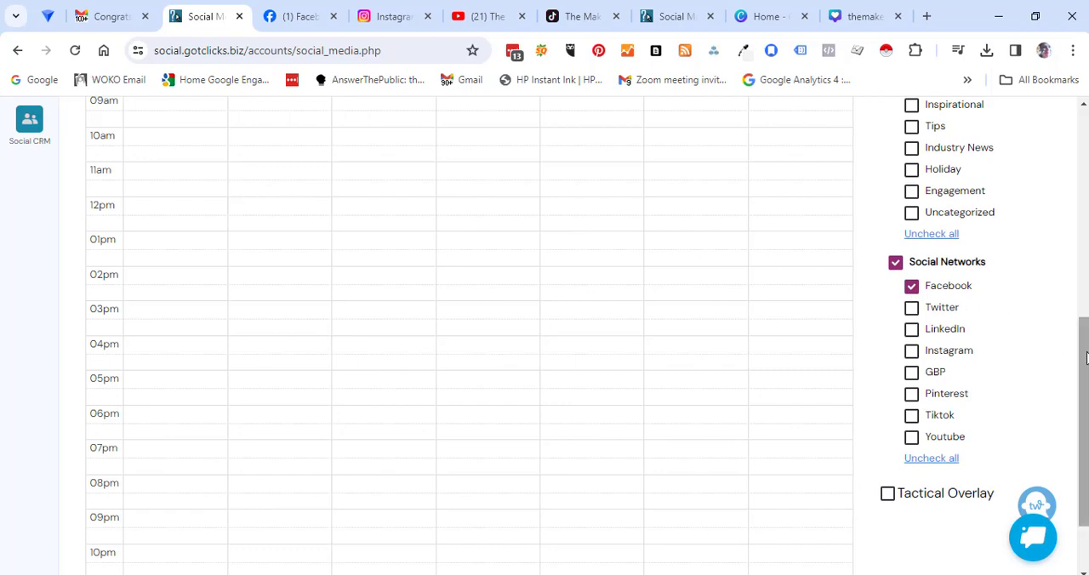
pyautogui.scroll(1, 1082, 325)
pyautogui.scroll(5, 1083, 325)
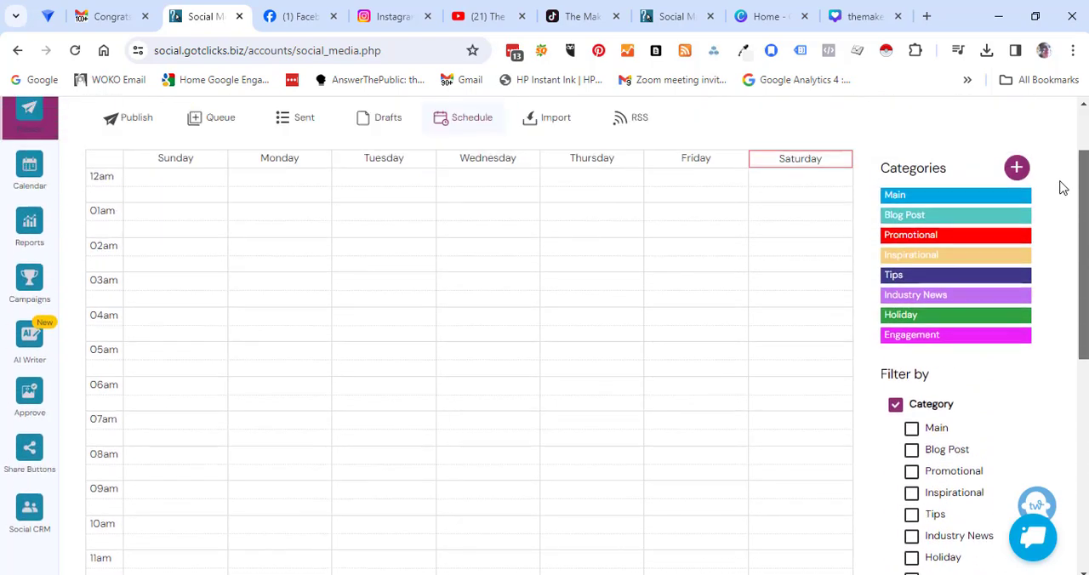
# Step: View the schedule's Tips time slots alone by selecting only that category in the Category filter
pyautogui.scroll(-3, 915, 315)
pyautogui.click(912, 307)
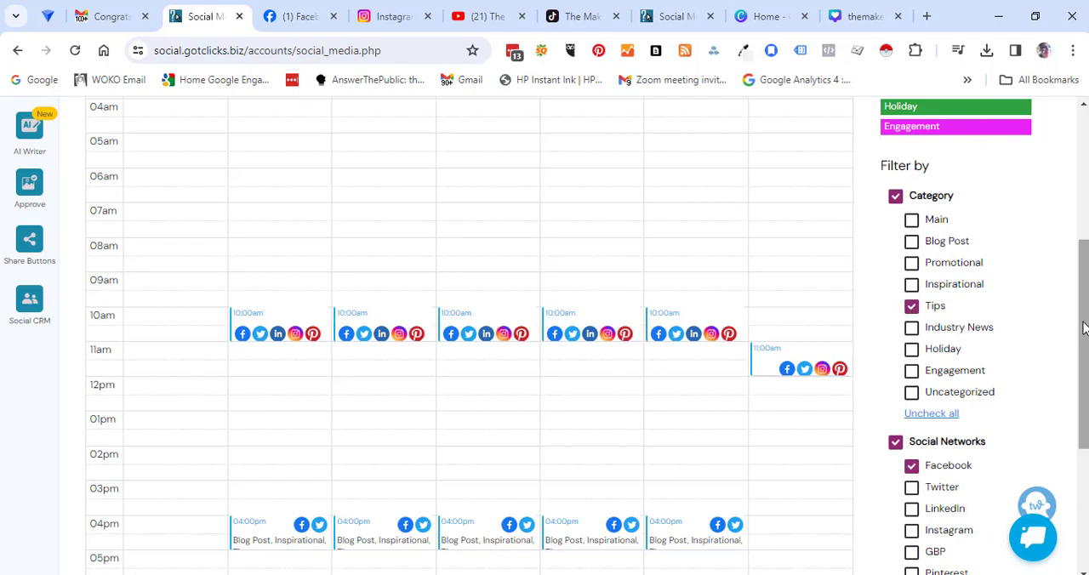
pyautogui.moveTo(1086, 325); pyautogui.dragTo(1066, 397)
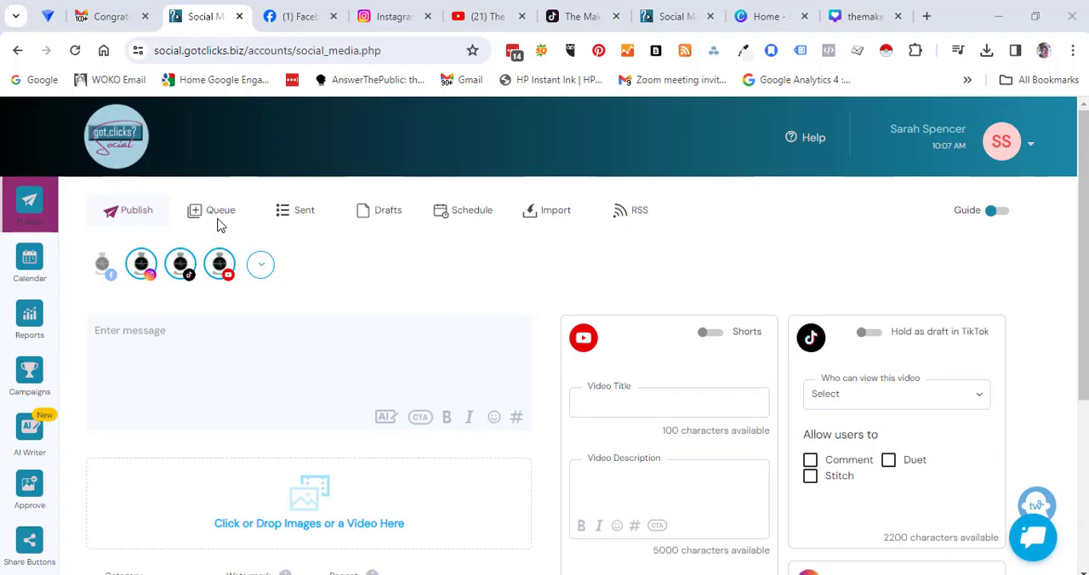
# Step: Open the queued Spring Market post for editing and bring its category, watermark and repost settings into view
pyautogui.click(205, 213)
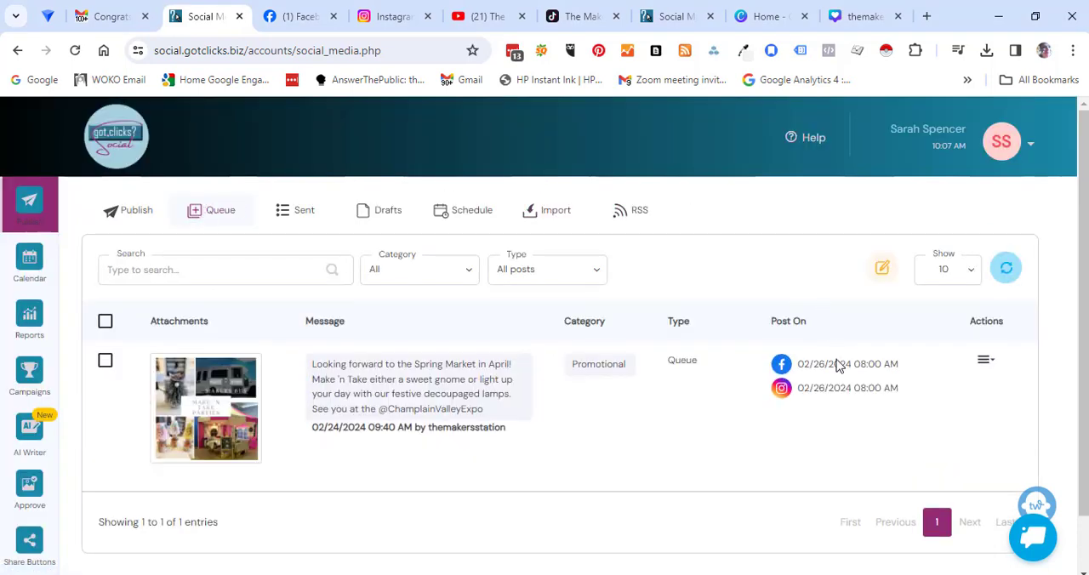
pyautogui.scroll(-1, 1082, 266)
pyautogui.click(992, 359)
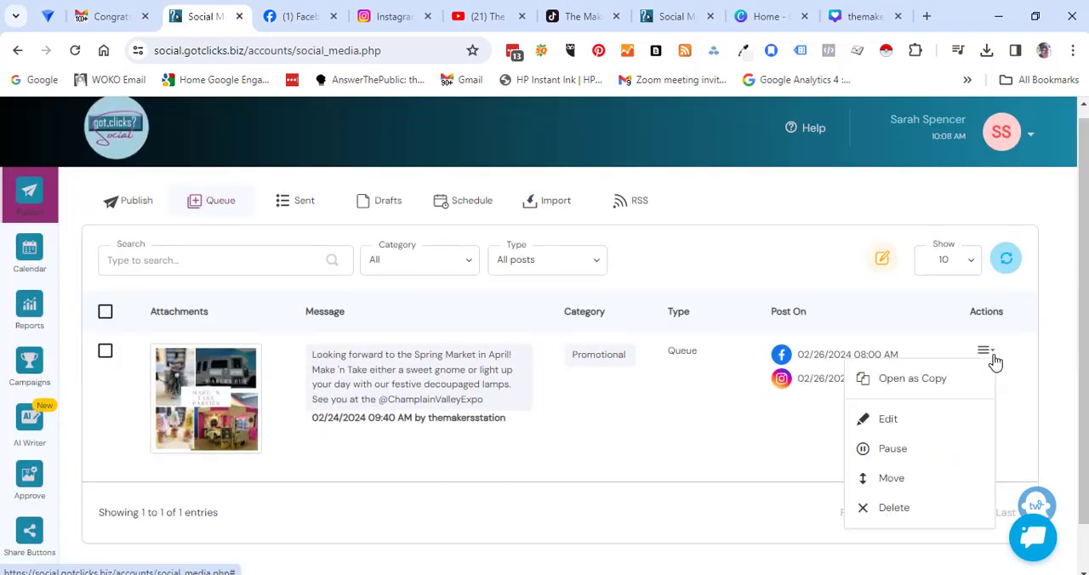
pyautogui.click(894, 420)
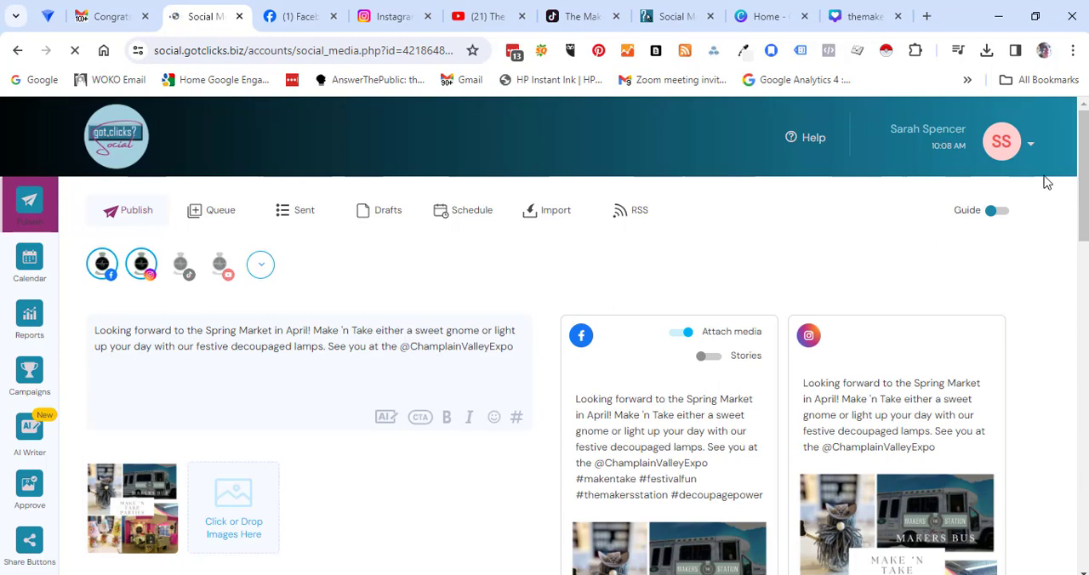
pyautogui.moveTo(1086, 158); pyautogui.dragTo(1081, 306)
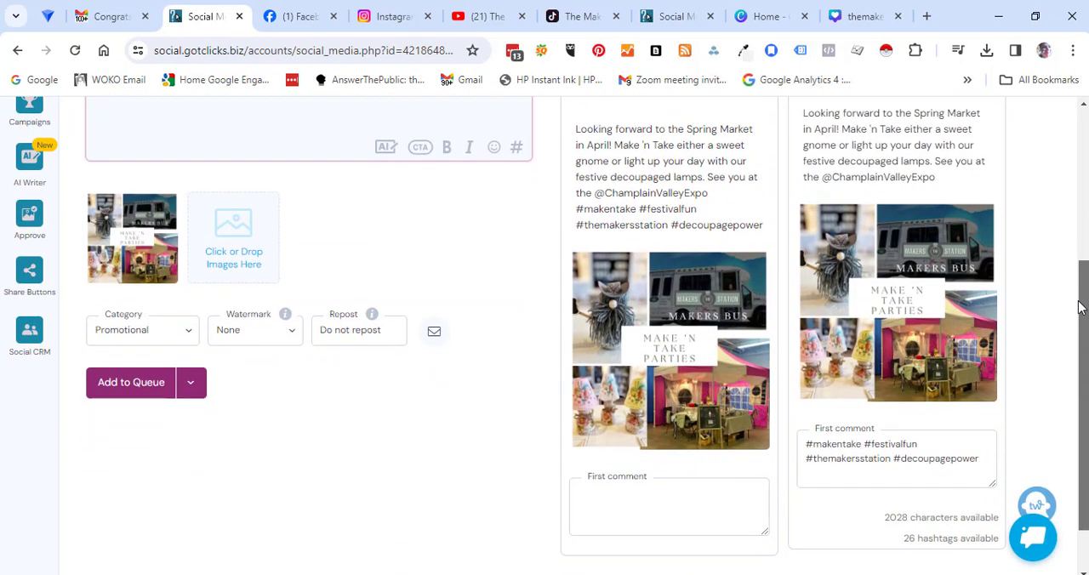
# Step: Set the Spring Market post to repost every 1 weeks until removed from the queue, and add it to the queue again
pyautogui.click(368, 338)
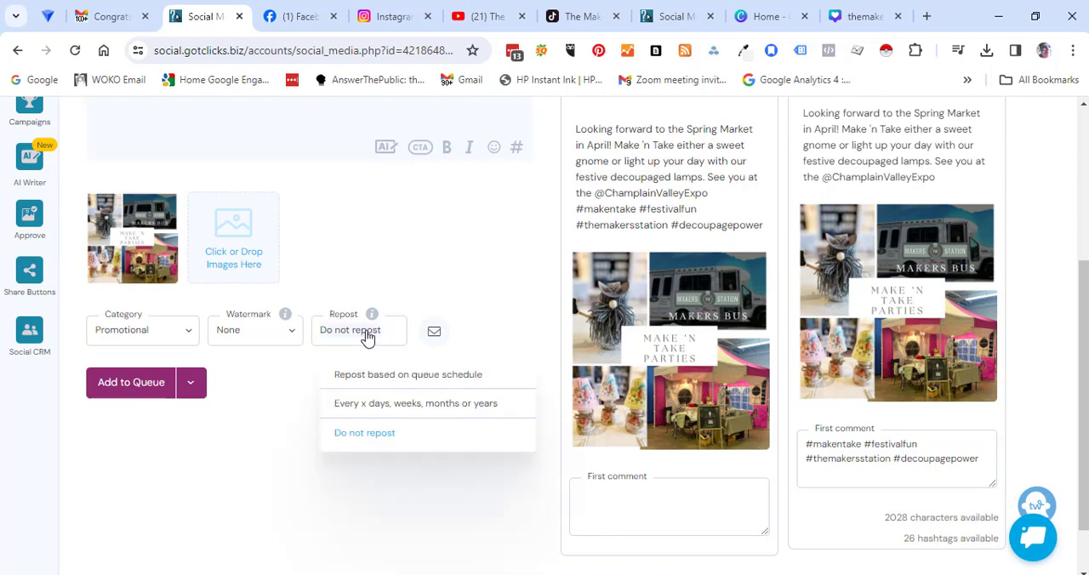
pyautogui.click(375, 412)
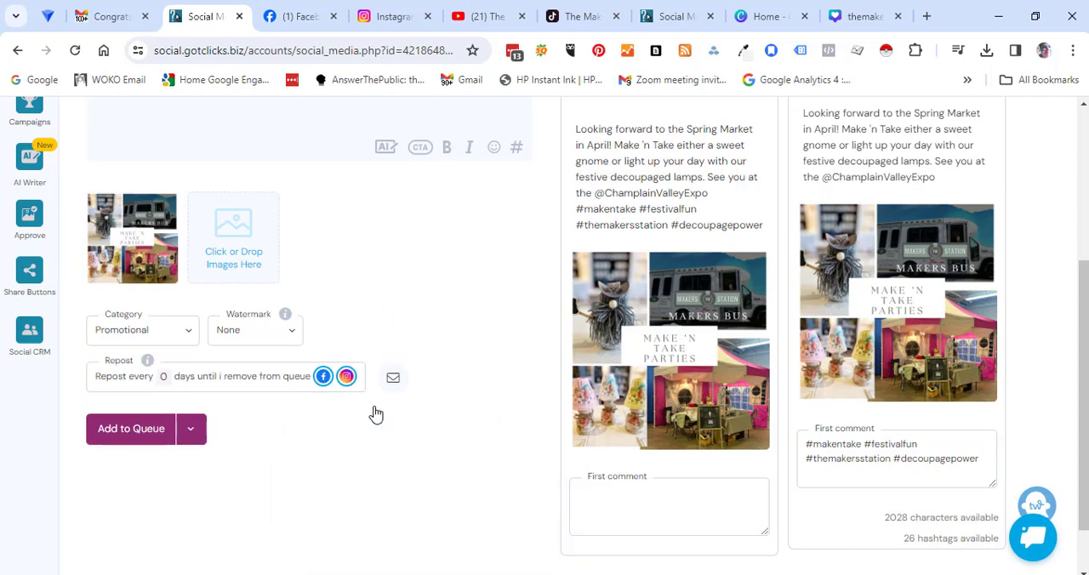
pyautogui.click(184, 377)
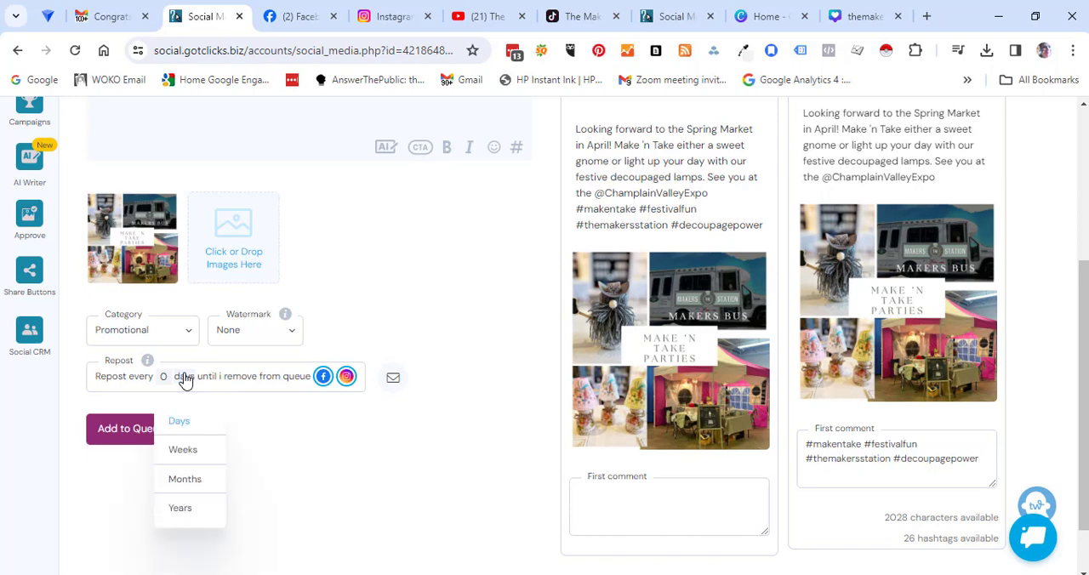
pyautogui.click(183, 451)
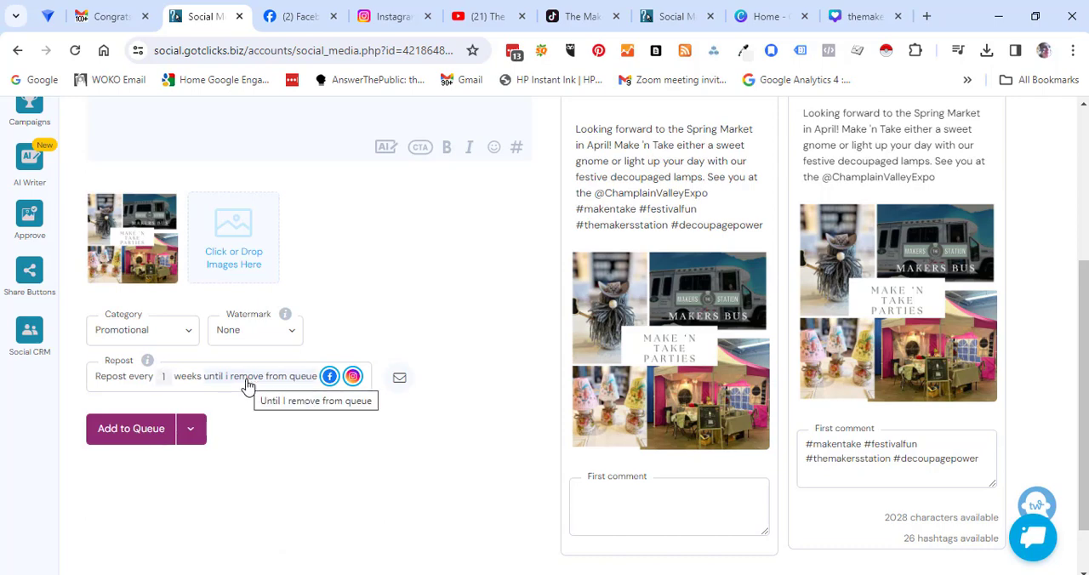
pyautogui.click(132, 429)
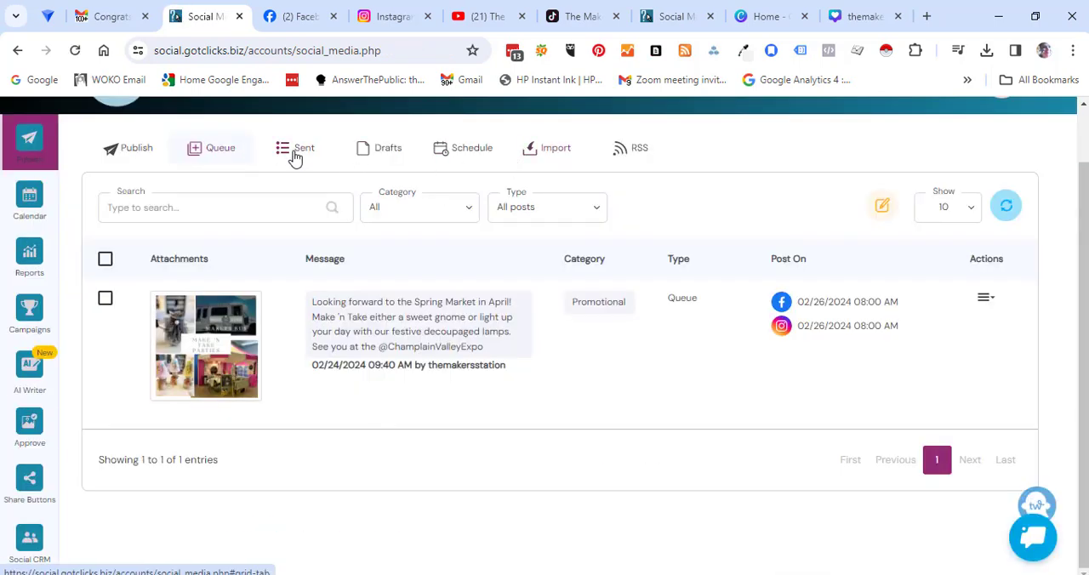
# Step: Look through the publishing area's Sent, Drafts, Schedule and Import pages
pyautogui.click(294, 150)
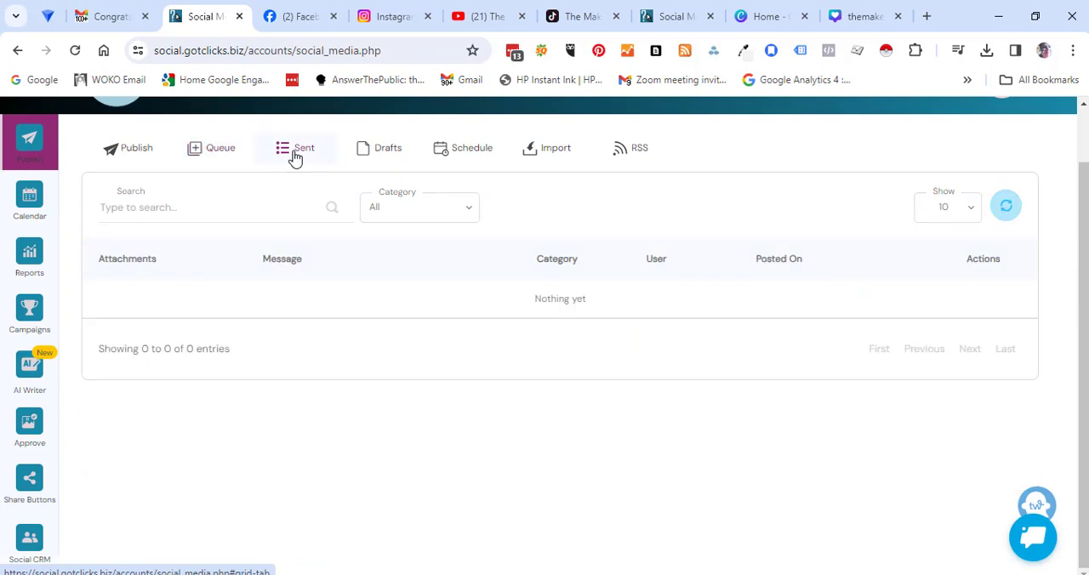
pyautogui.click(377, 157)
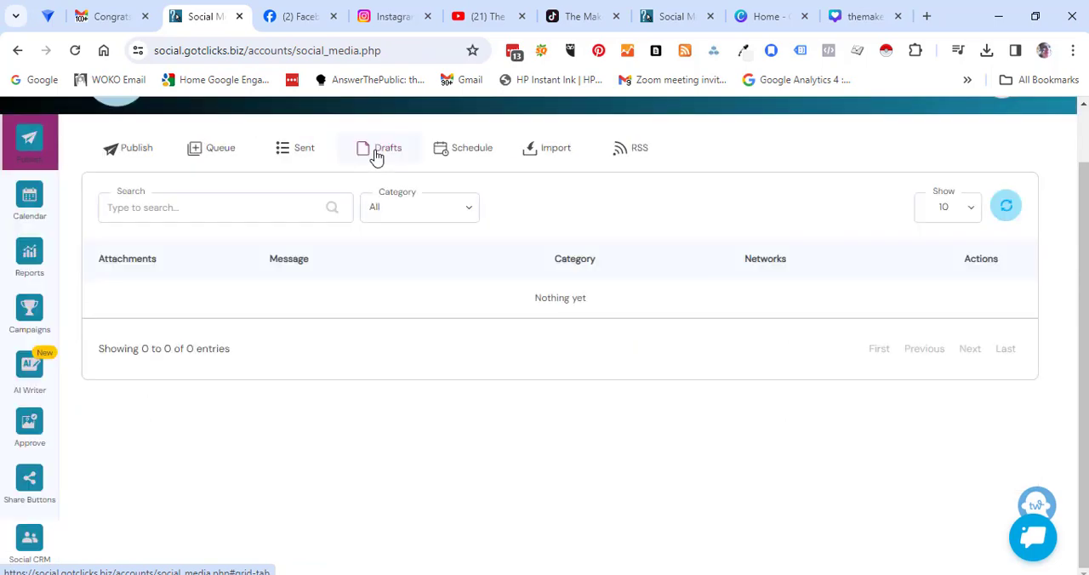
pyautogui.click(450, 154)
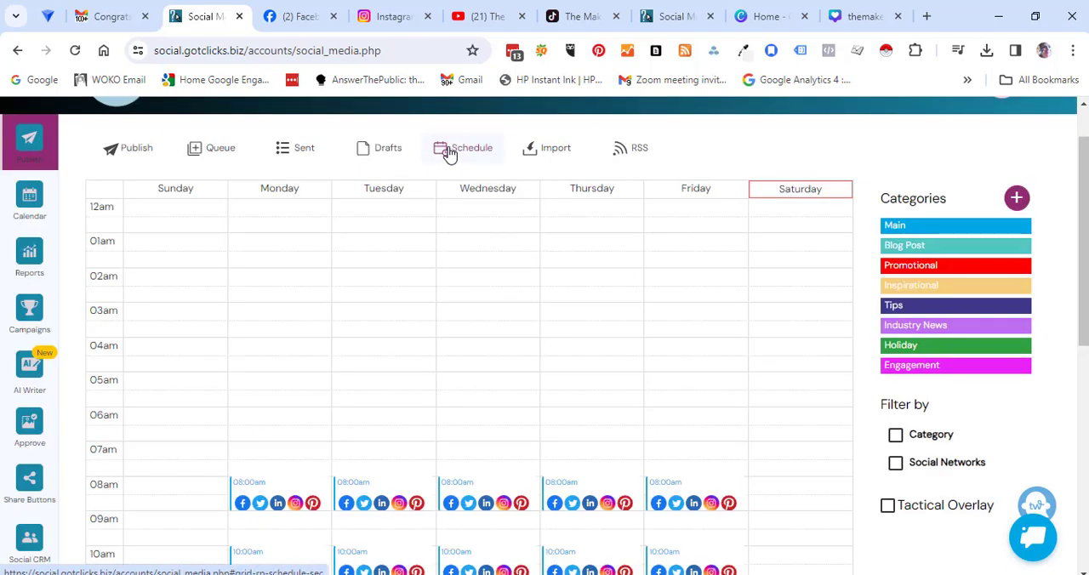
pyautogui.click(548, 155)
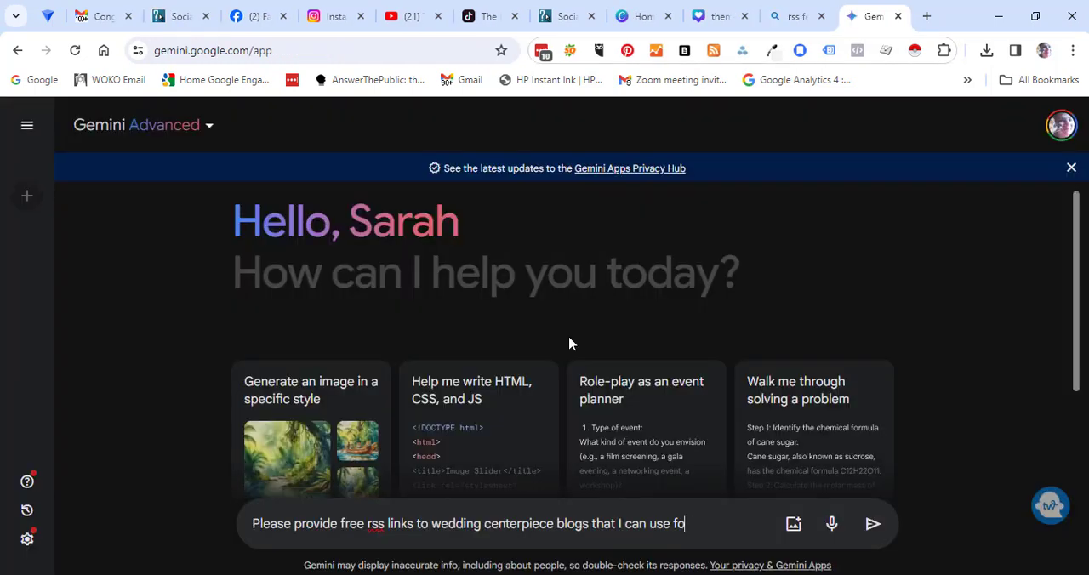
# Step: Ask Gemini for free RSS links to wedding centerpiece blogs that can be shared on social media, and review its suggestions
pyautogui.write('hare on my social media')
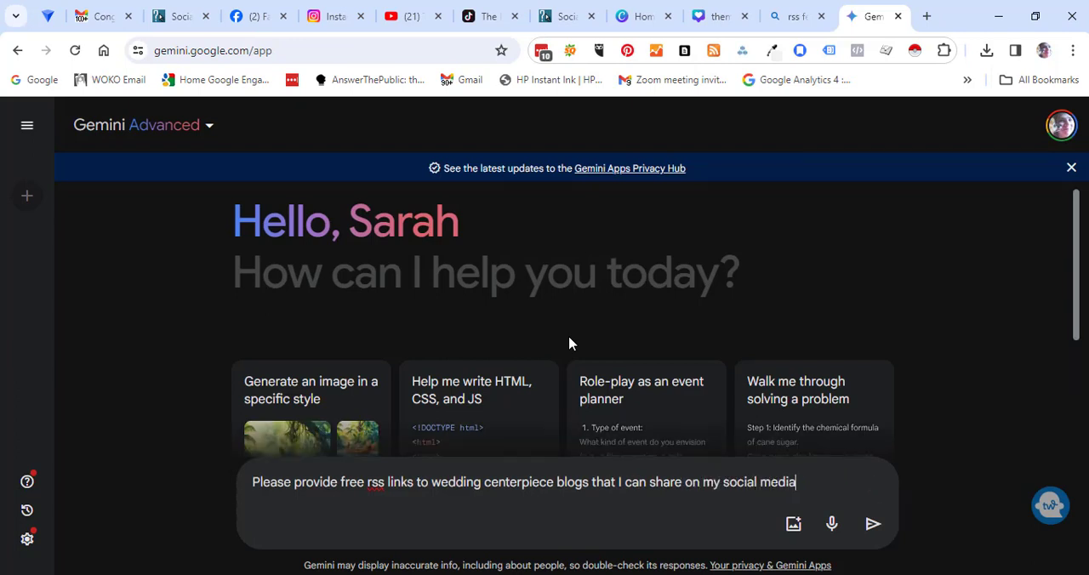
pyautogui.press('Return')
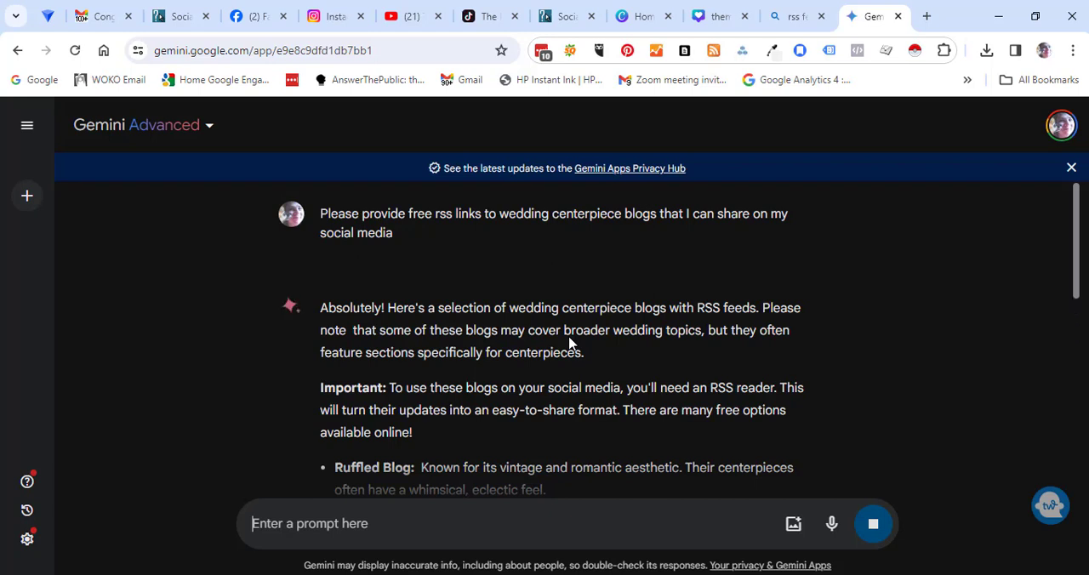
pyautogui.scroll(-4, 1065, 274)
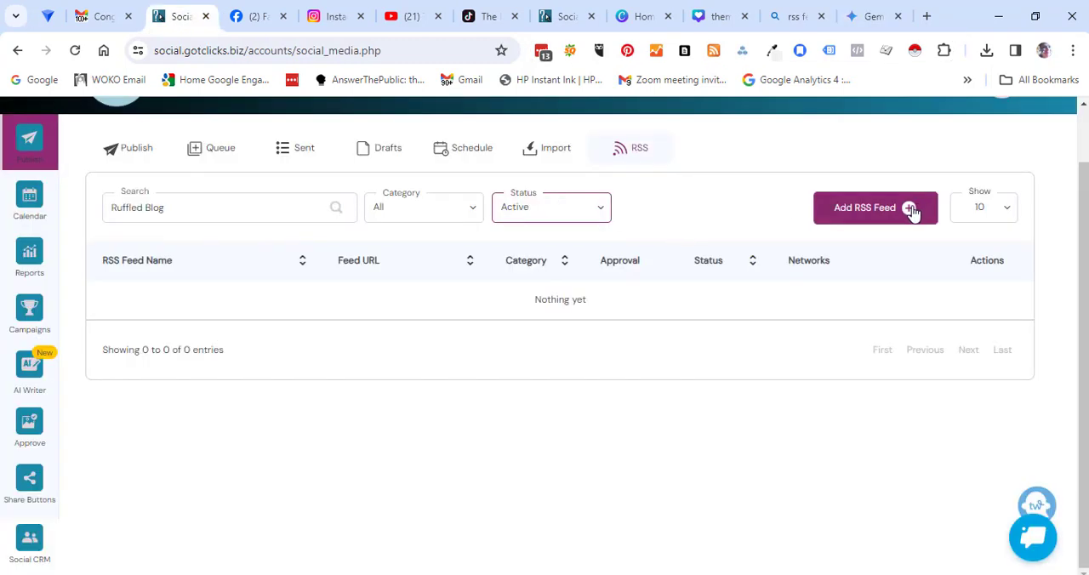
pyautogui.click(913, 213)
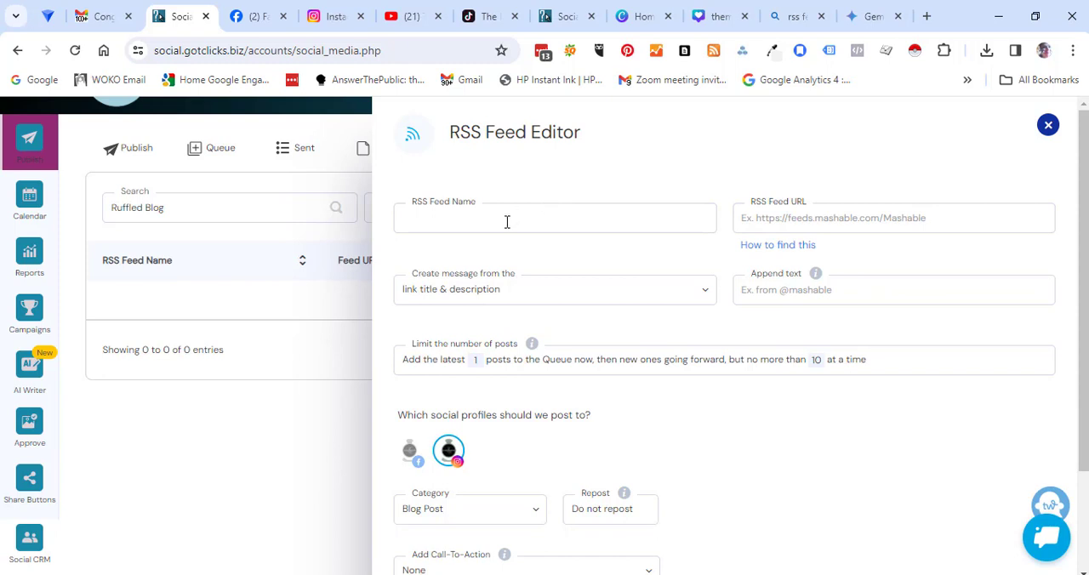
pyautogui.moveTo(517, 430); pyautogui.dragTo(381, 429)
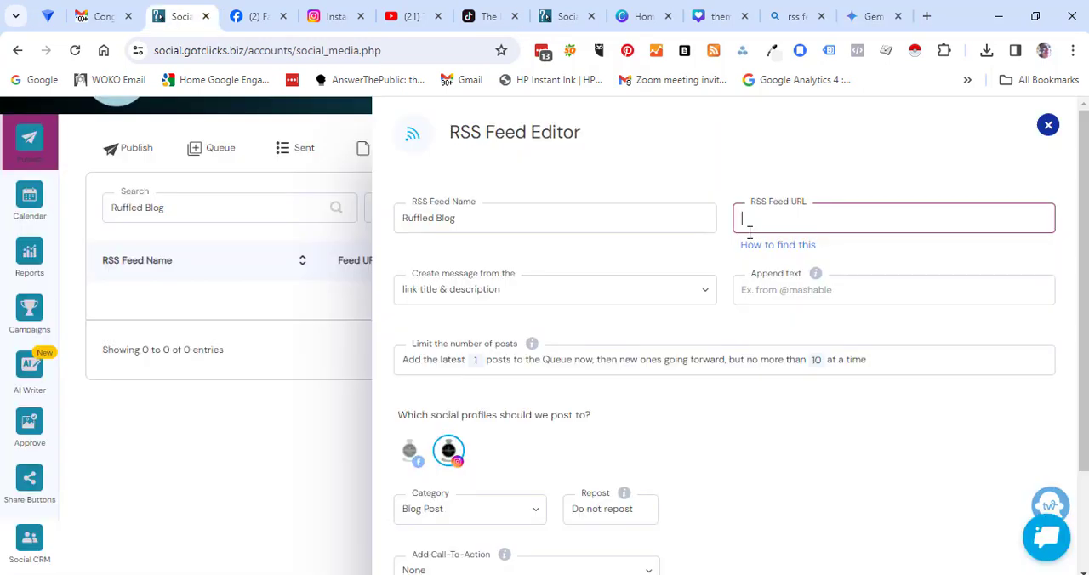
pyautogui.write('https://ruffledblog.com/')
# Step: Review the Ruffled Blog feed's message source options, make Facebook its only posting profile instead of Instagram, and save the feed
pyautogui.click(645, 294)
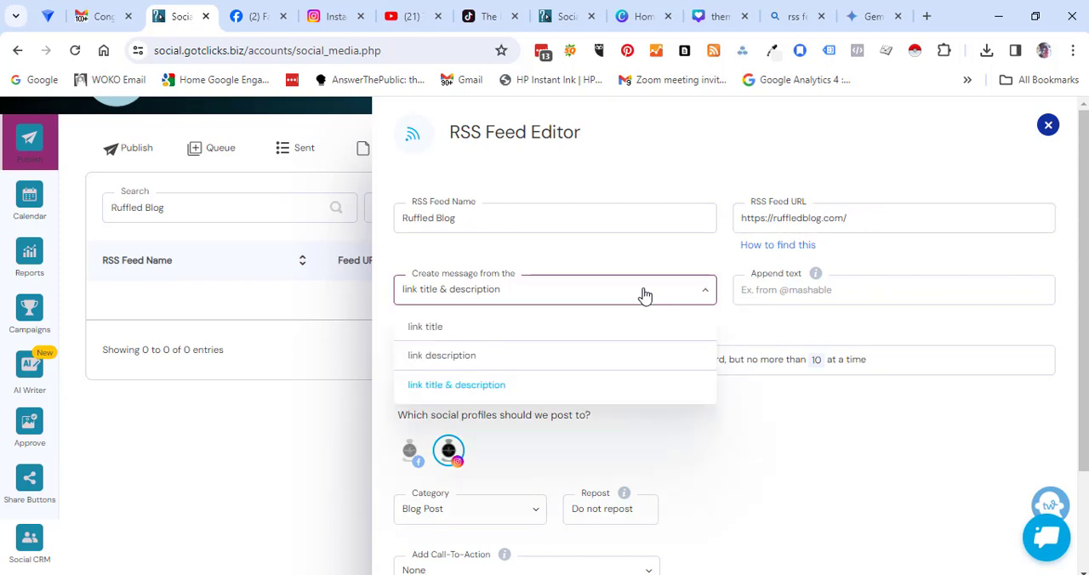
pyautogui.scroll(-2, 646, 294)
pyautogui.click(410, 323)
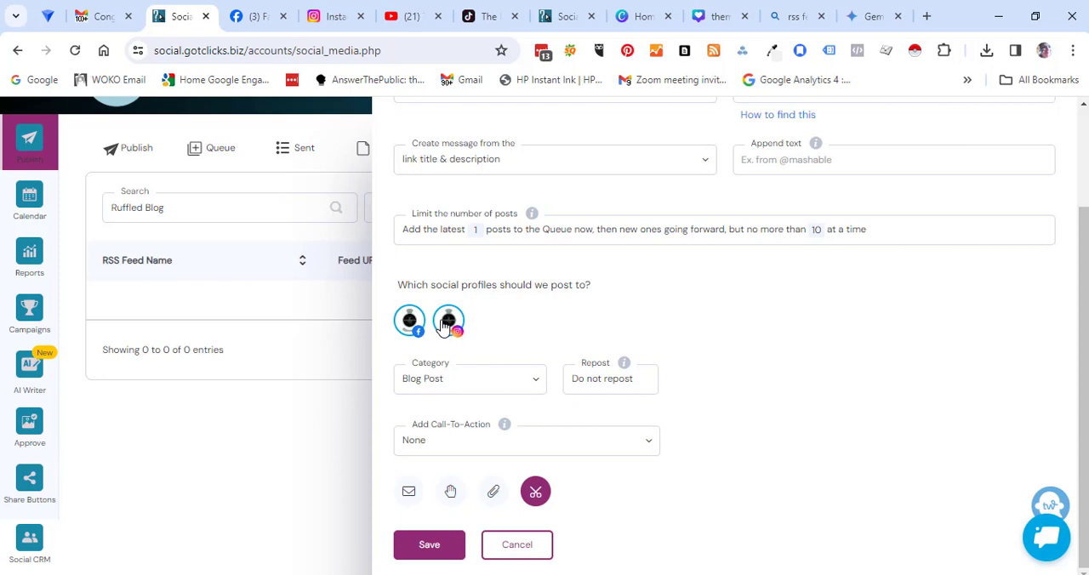
pyautogui.click(446, 326)
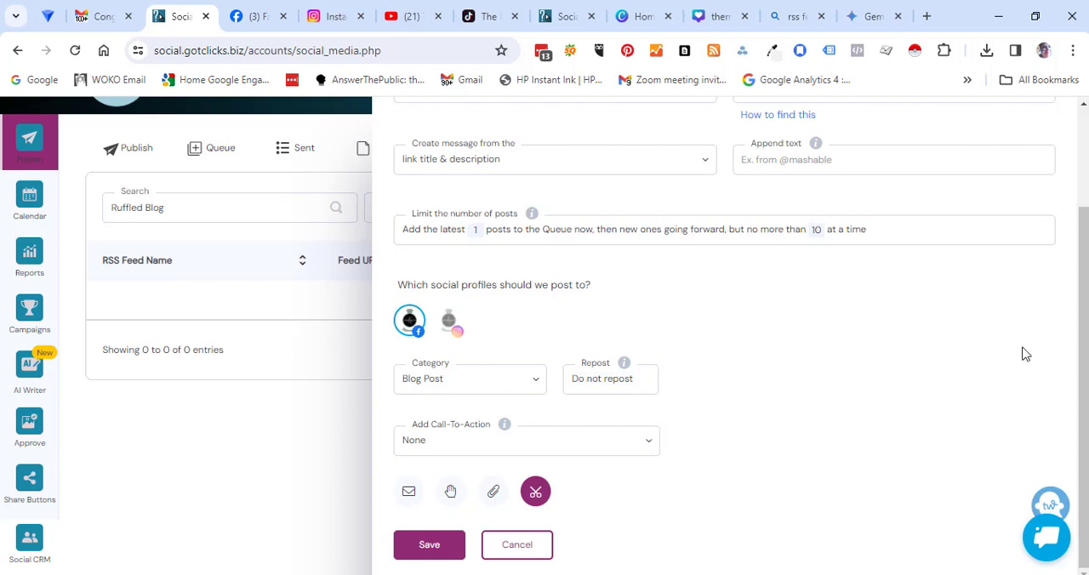
pyautogui.click(429, 547)
# Step: Open the Oh Happy Day site from Gemini's list, copy its address, and save it as an RSS feed posting to Facebook only
pyautogui.click(682, 19)
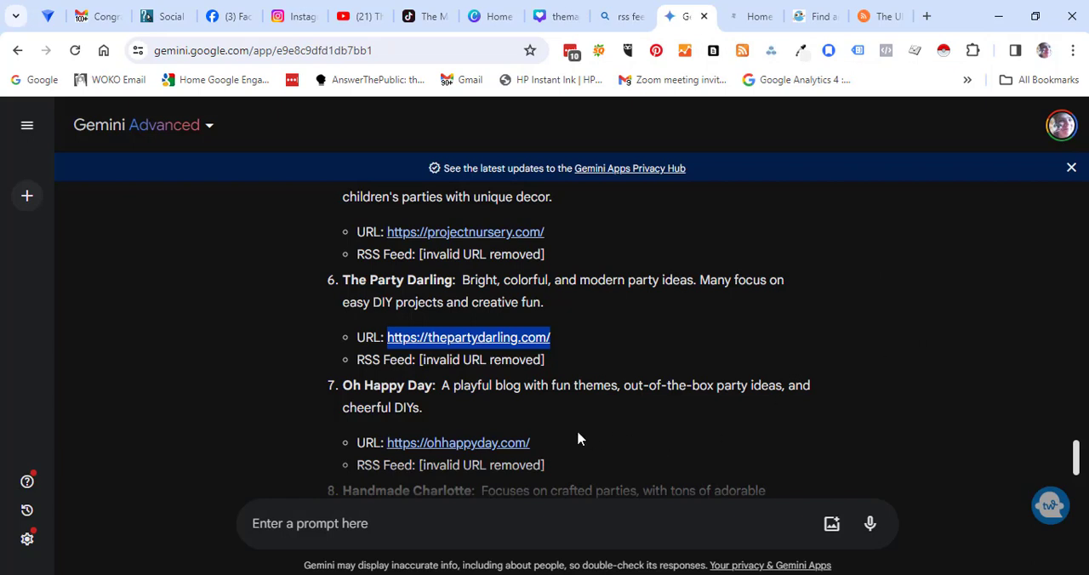
pyautogui.click(511, 442)
pyautogui.click(308, 50)
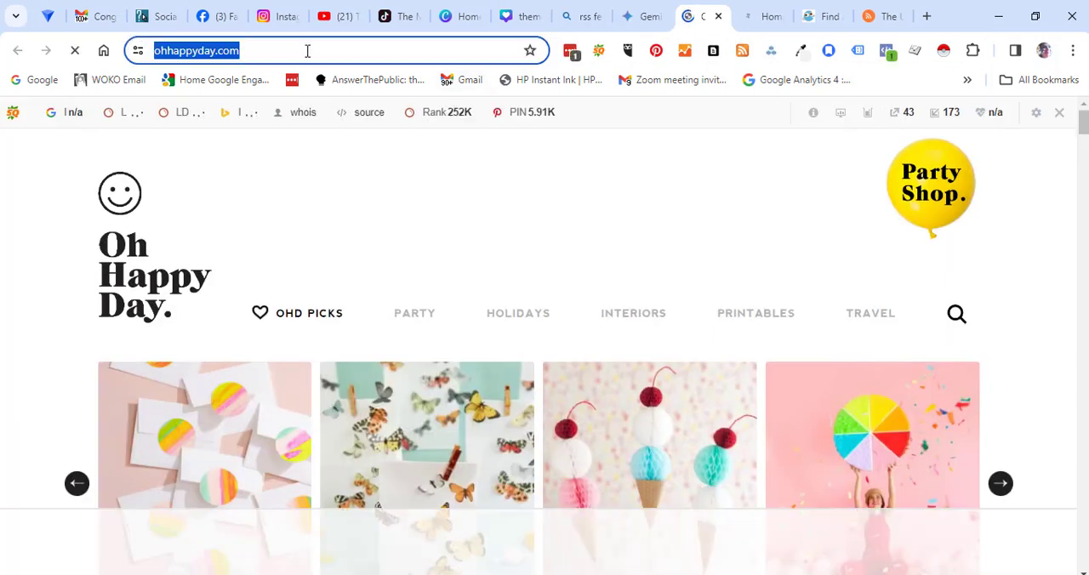
pyautogui.click(157, 16)
pyautogui.scroll(-2, 1085, 320)
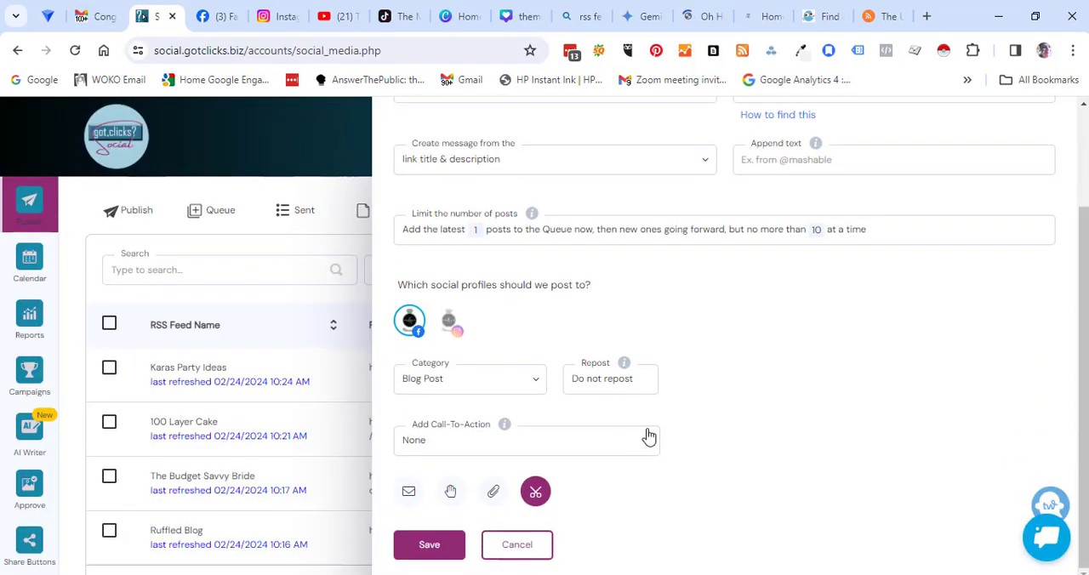
pyautogui.click(429, 546)
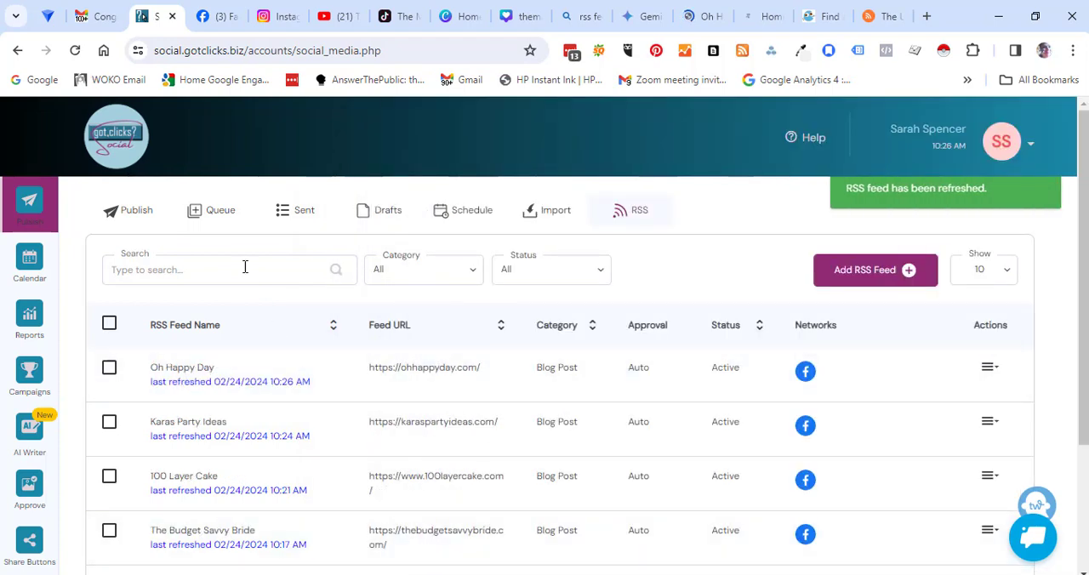
# Step: Delete the Let Them Eat Cake Valentine's Day Party post from the queue and review the remaining queued posts
pyautogui.click(214, 216)
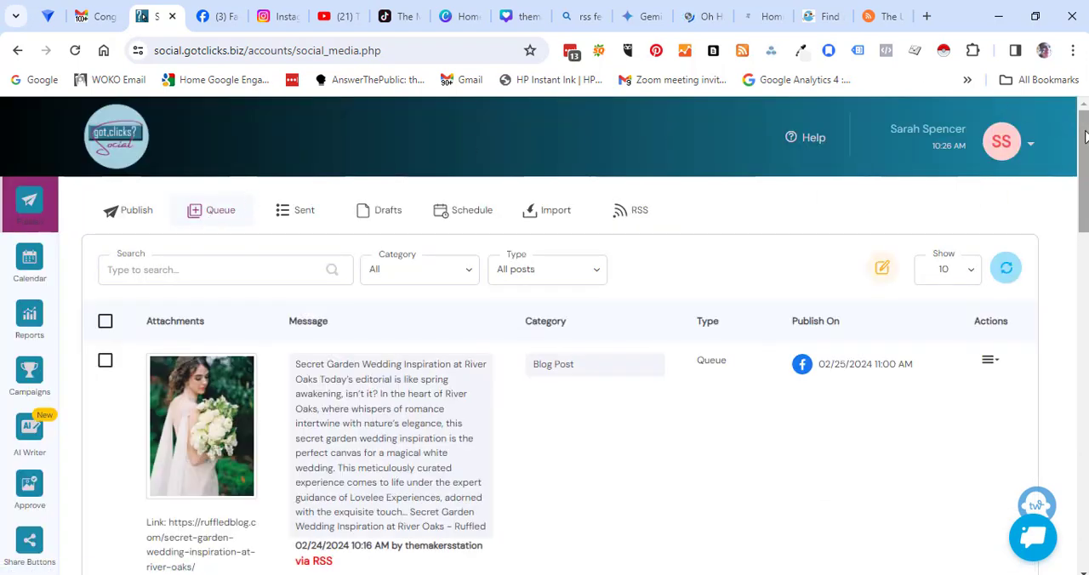
pyautogui.moveTo(1085, 136); pyautogui.dragTo(1017, 373)
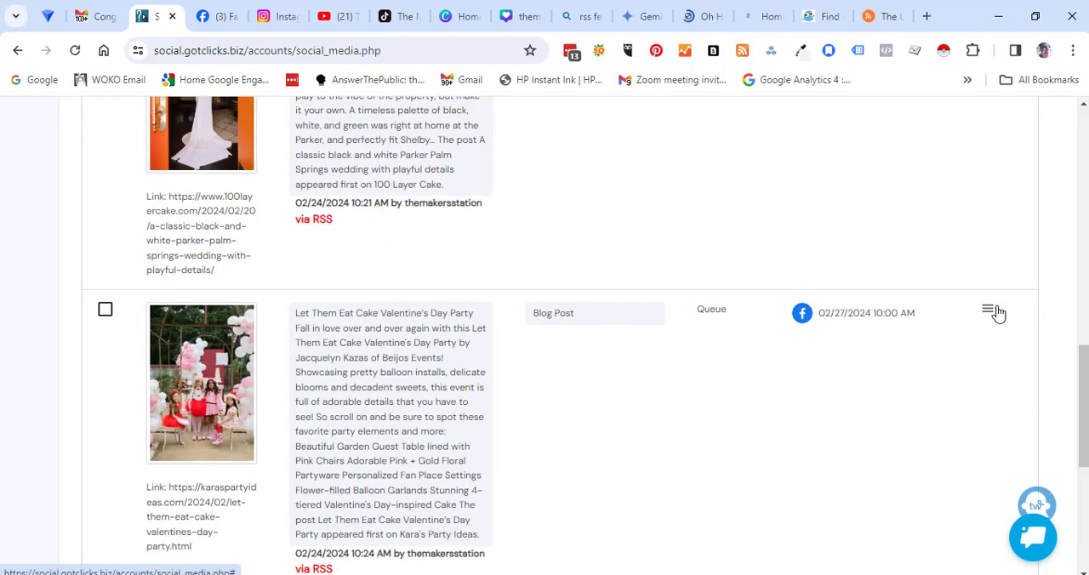
pyautogui.click(988, 312)
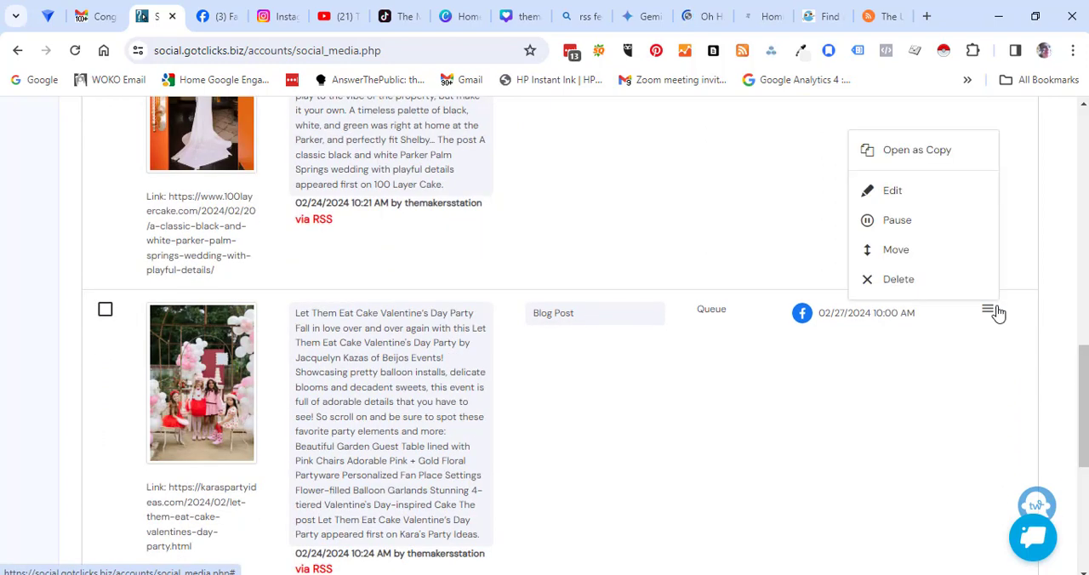
pyautogui.click(900, 281)
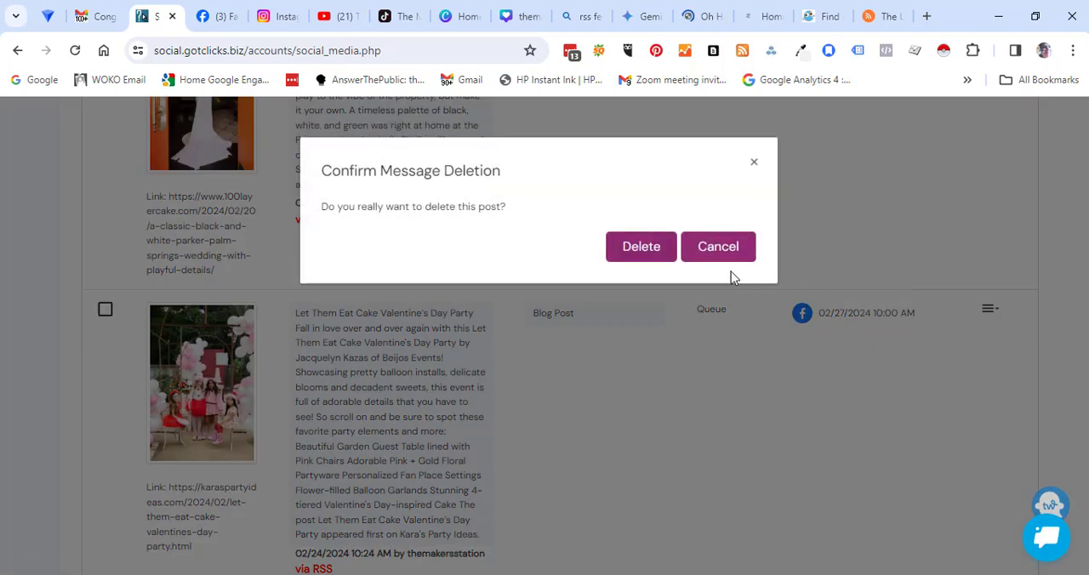
pyautogui.click(647, 252)
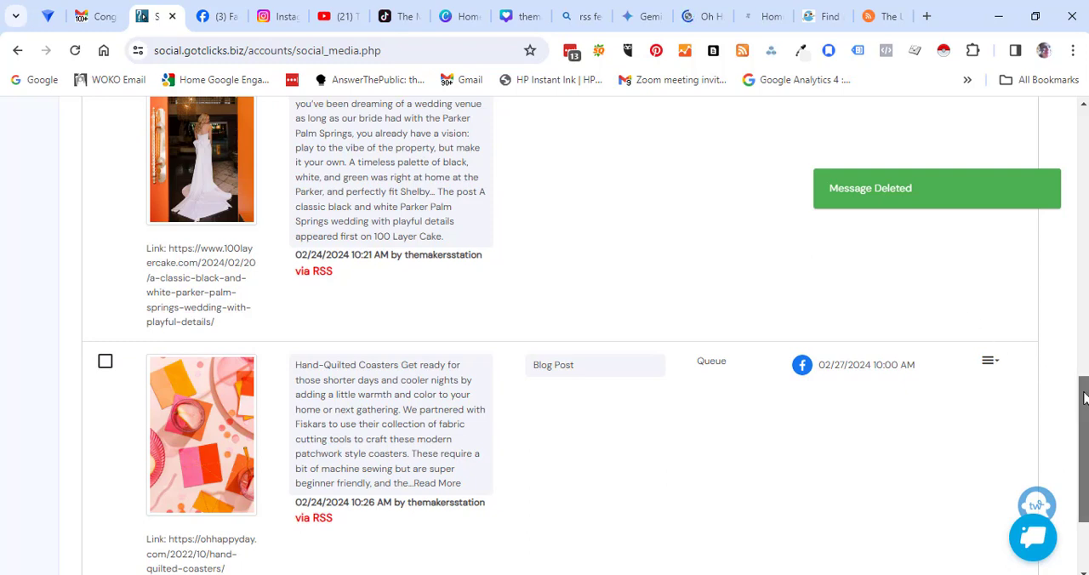
pyautogui.moveTo(1084, 398); pyautogui.dragTo(1080, 438)
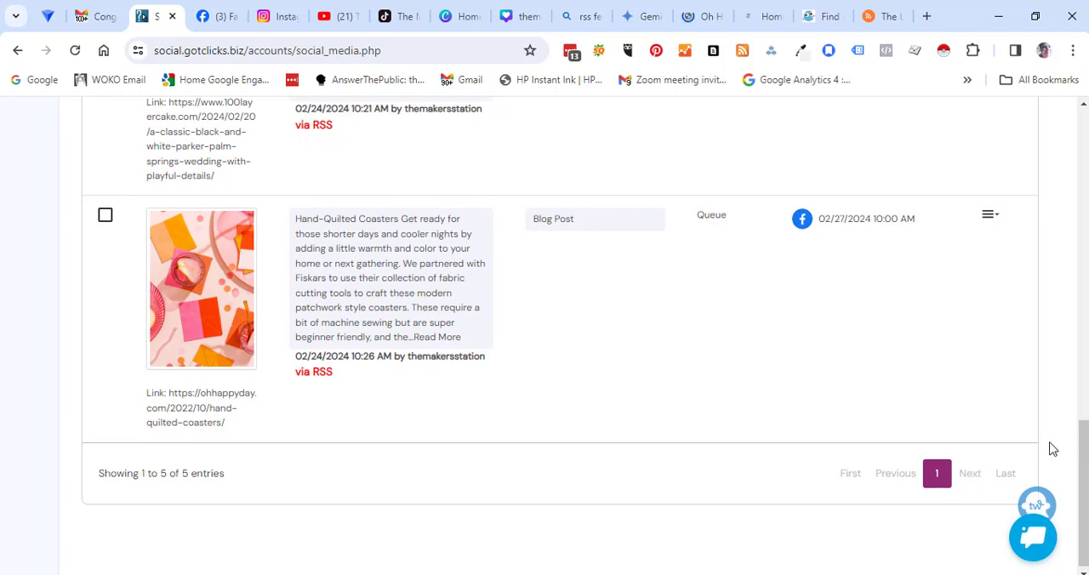
pyautogui.moveTo(1086, 461); pyautogui.dragTo(1062, 107)
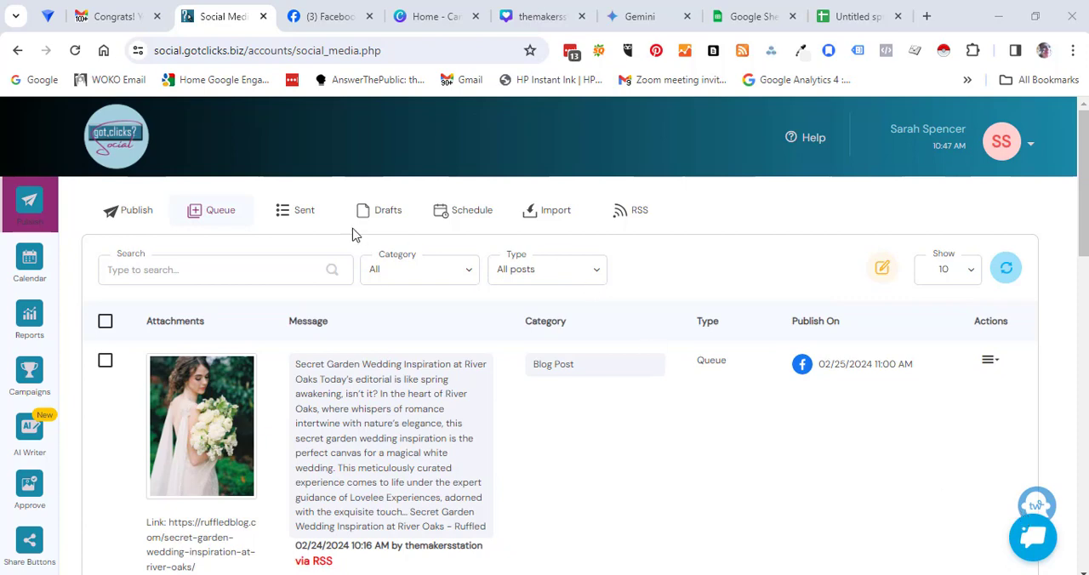
# Step: View the bulk CSV import page, and open the AI Writer to start writing Social Media content
pyautogui.click(547, 216)
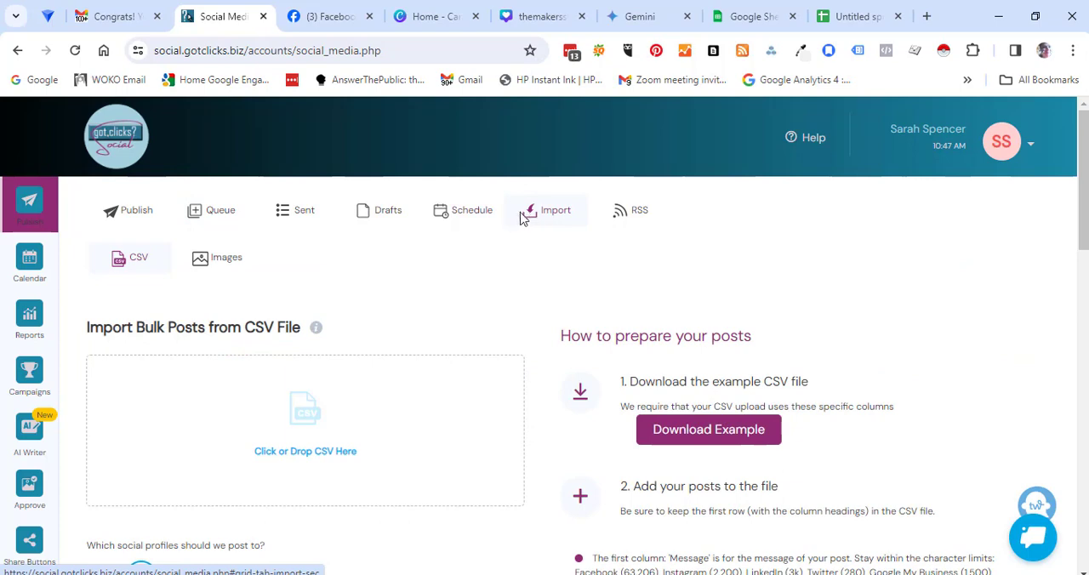
pyautogui.click(34, 430)
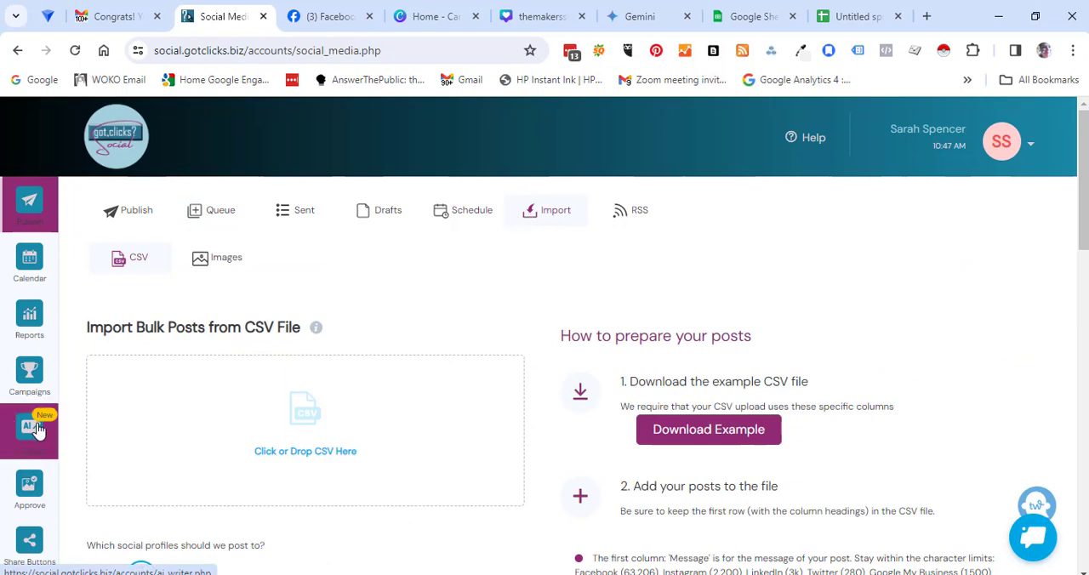
pyautogui.moveTo(1085, 187); pyautogui.dragTo(1087, 414)
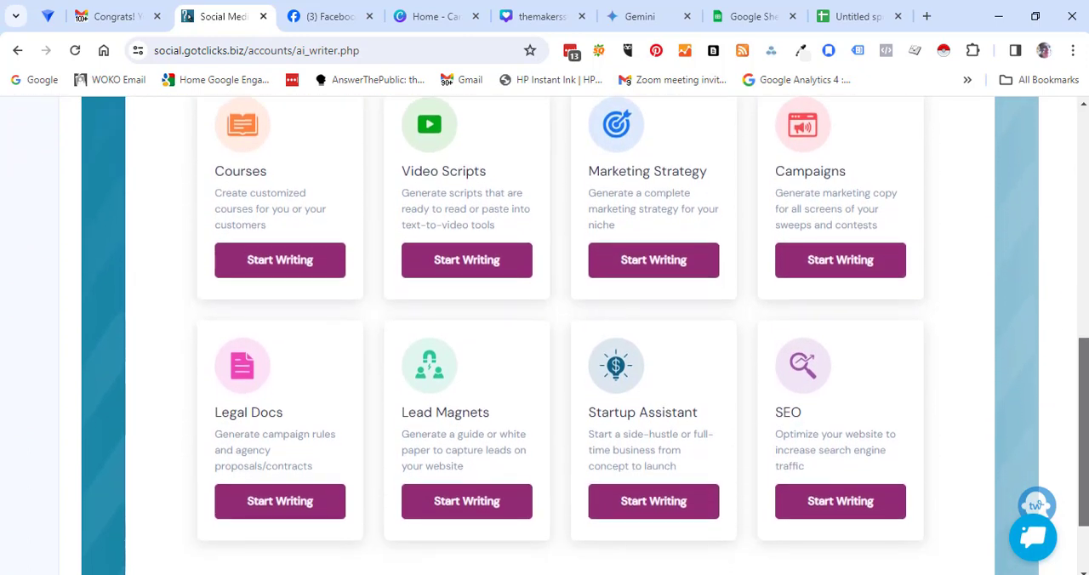
pyautogui.scroll(4, 280, 370)
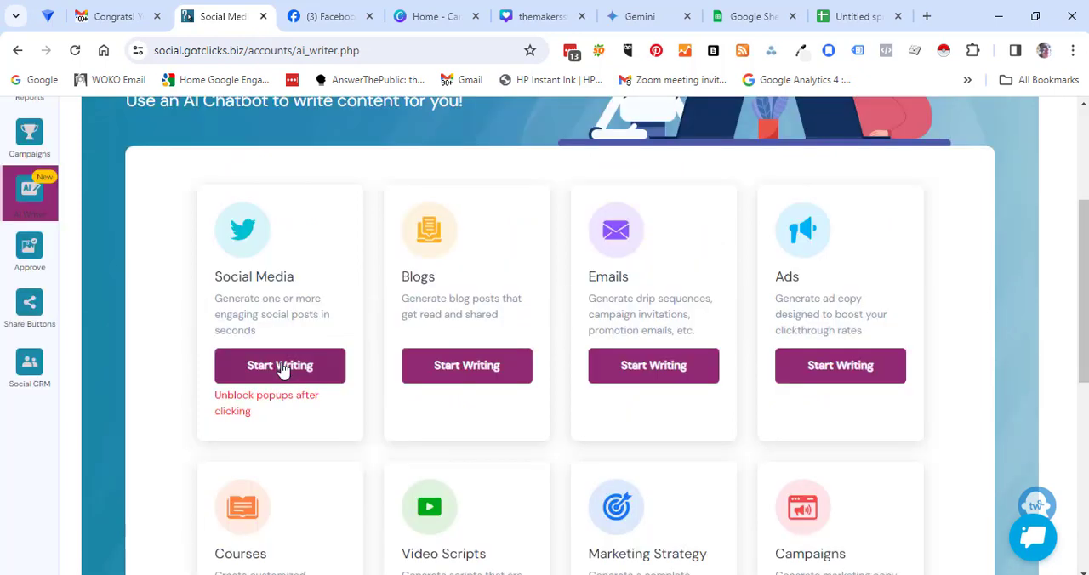
pyautogui.click(280, 369)
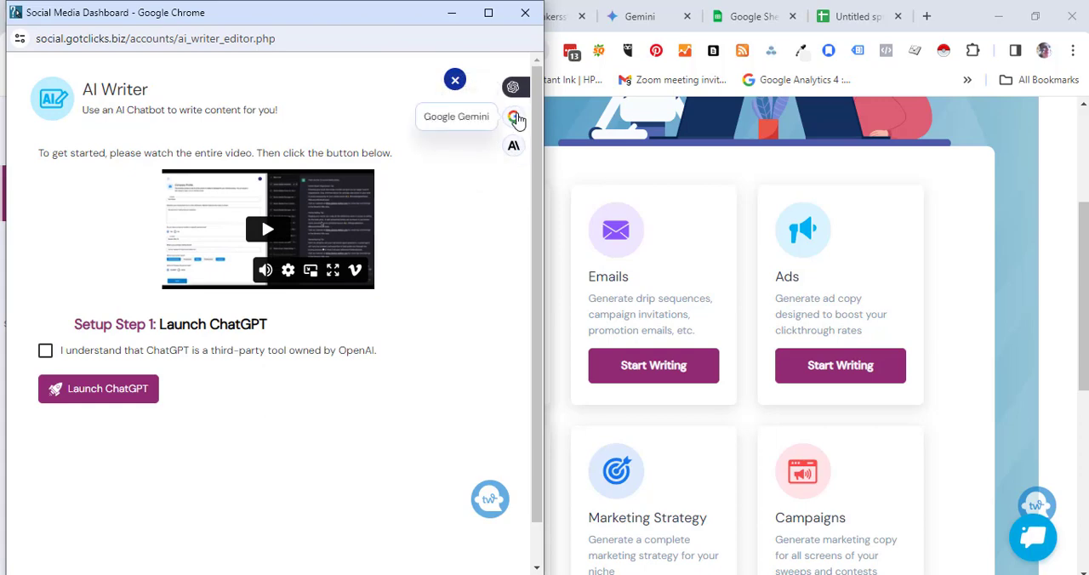
# Step: Load Google Gemini beside the AI Writer, and complete the writer's setup by acknowledging the ChatGPT third-party notice and launching ChatGPT
pyautogui.click(515, 117)
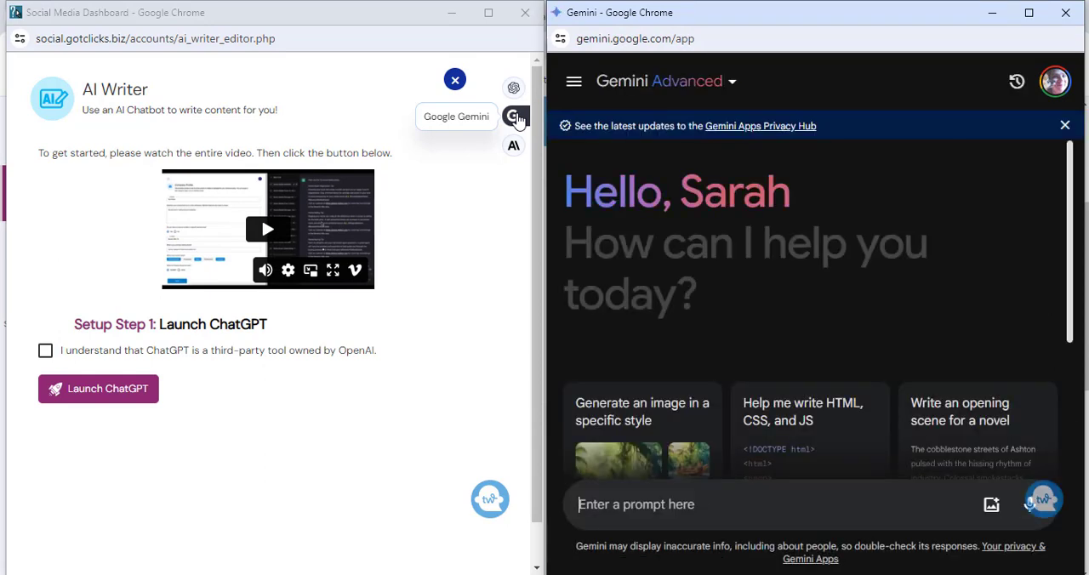
pyautogui.click(46, 352)
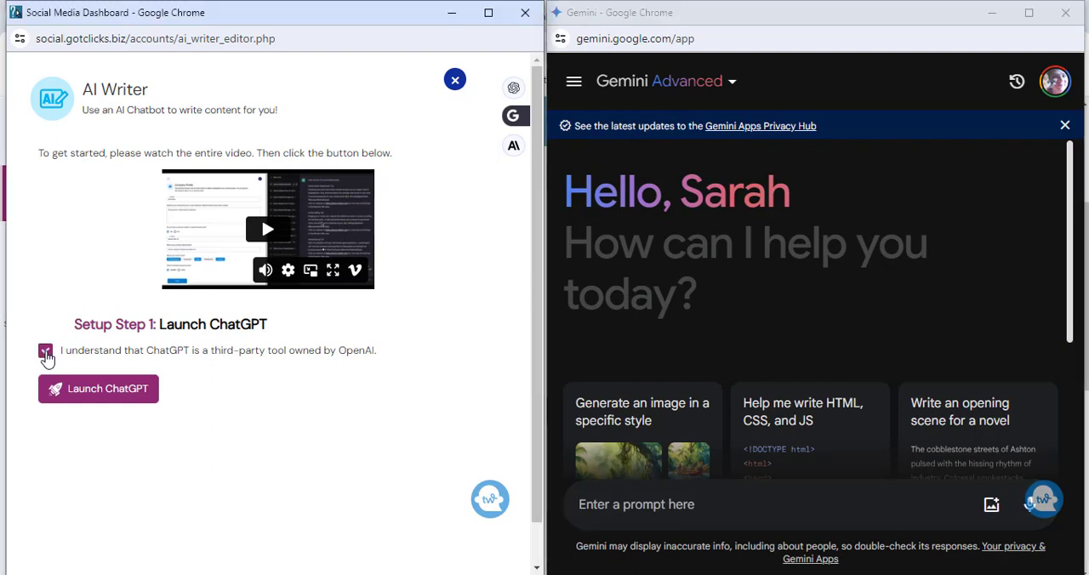
pyautogui.click(46, 352)
pyautogui.click(46, 351)
pyautogui.click(119, 387)
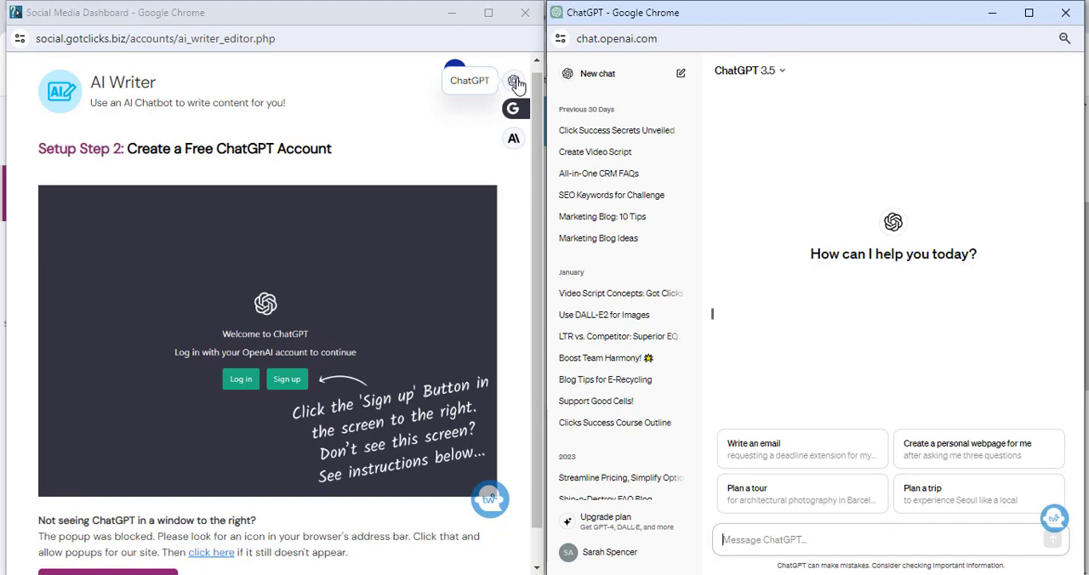
pyautogui.moveTo(538, 240); pyautogui.dragTo(541, 278)
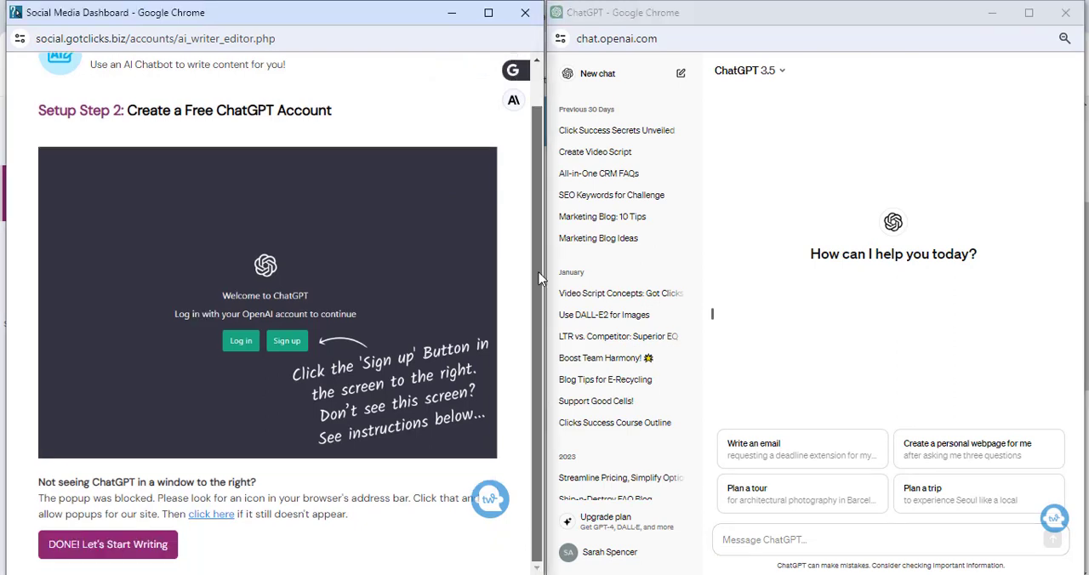
pyautogui.click(142, 549)
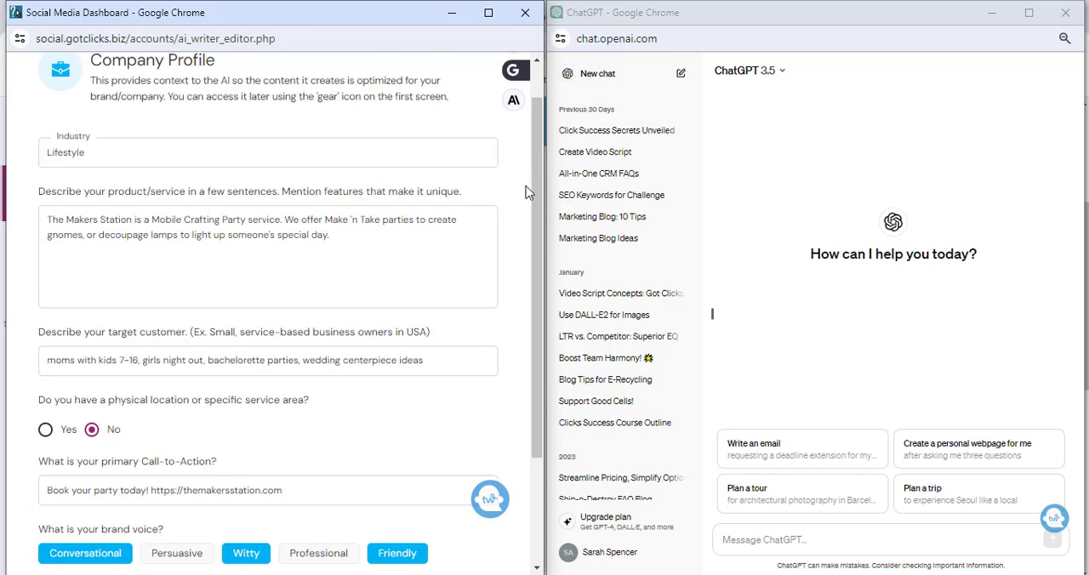
# Step: Switch the chatbot window to Google Gemini, and save the company profile with Google Gemini as the default AI chatbot
pyautogui.scroll(1, 538, 188)
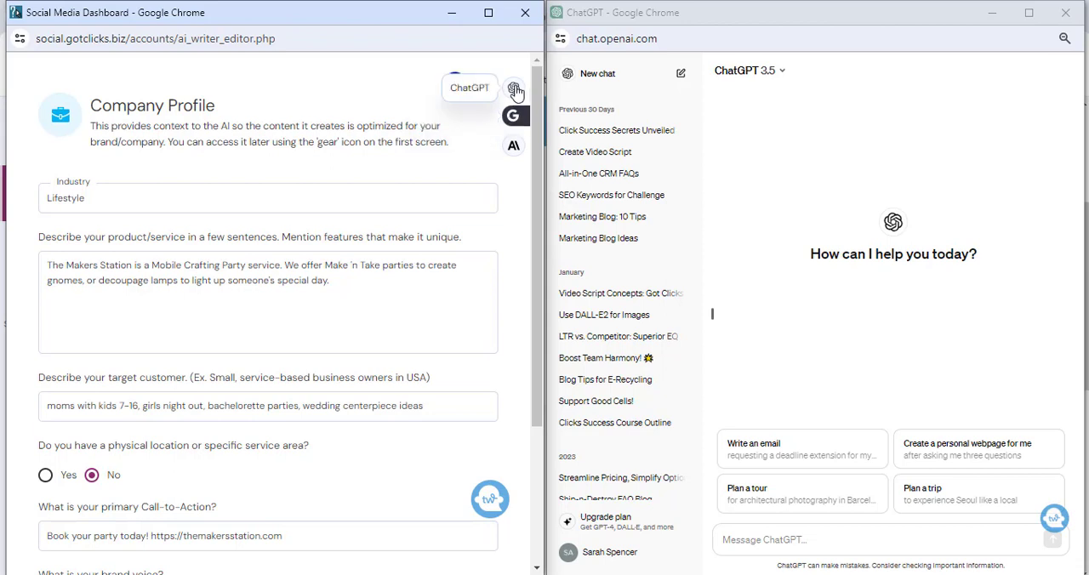
pyautogui.click(515, 117)
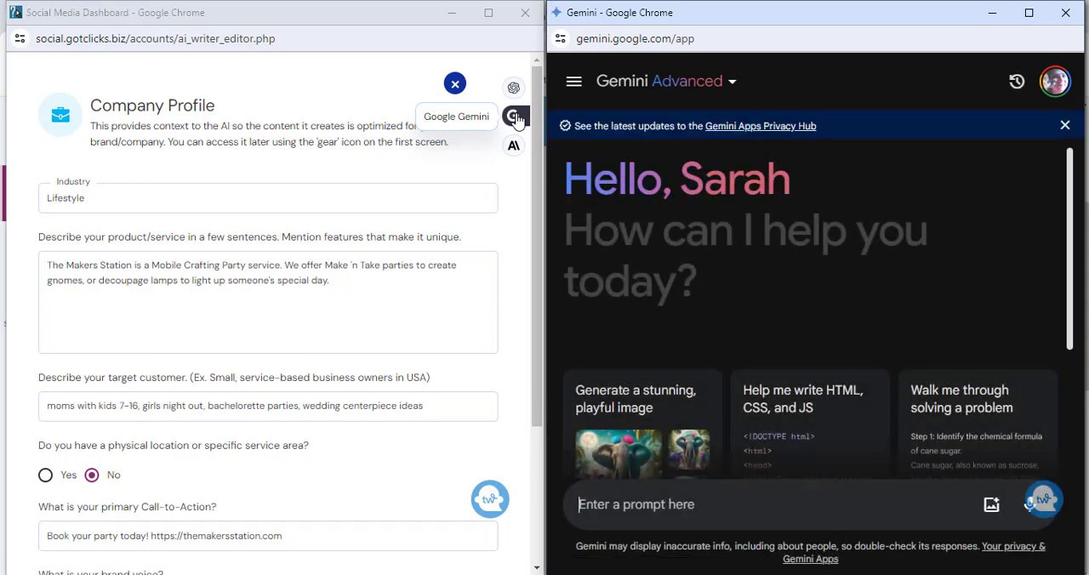
pyautogui.click(200, 207)
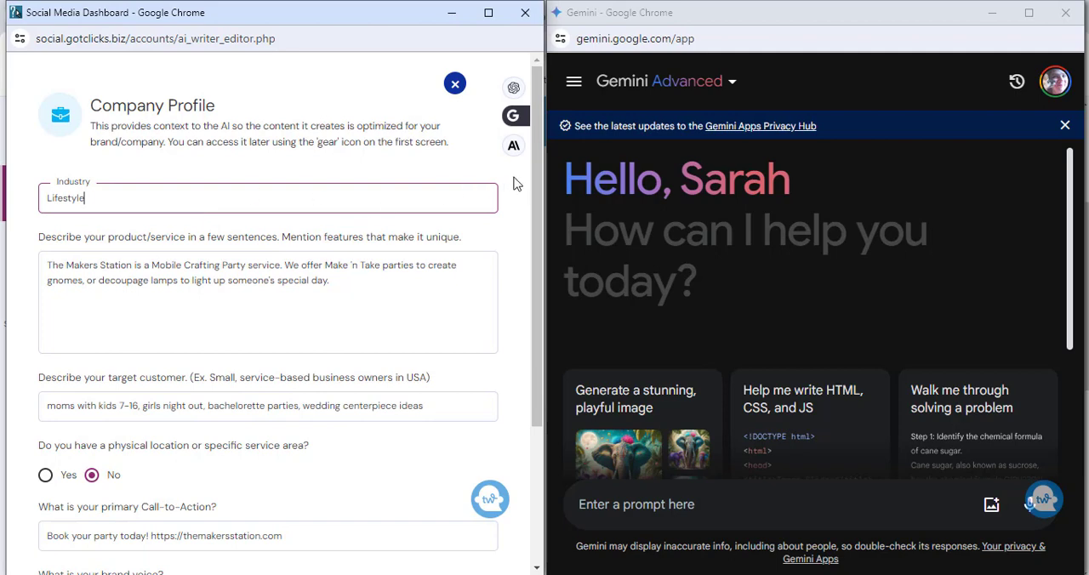
pyautogui.moveTo(536, 171); pyautogui.dragTo(511, 339)
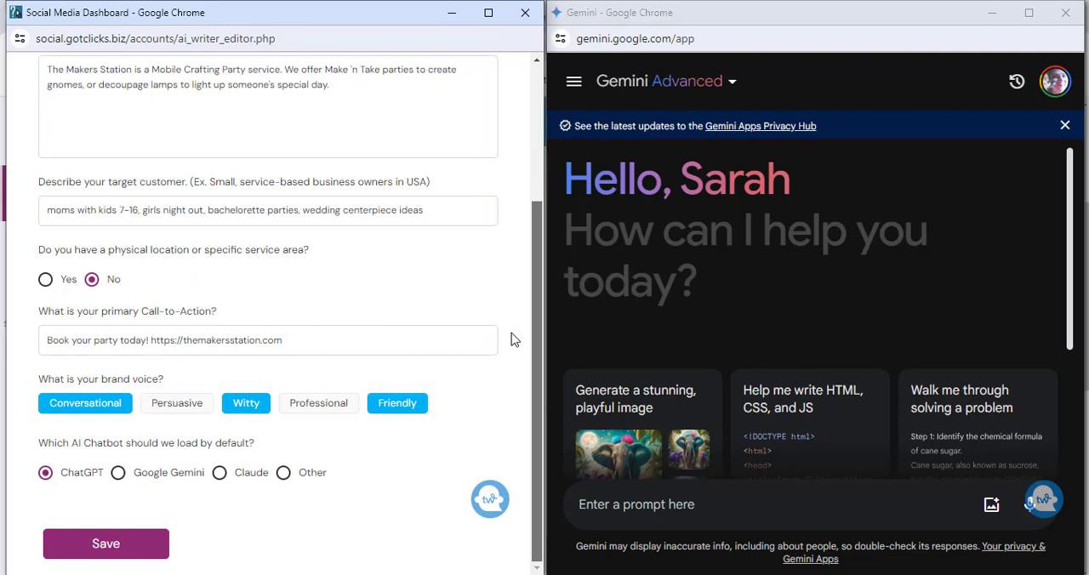
pyautogui.click(118, 473)
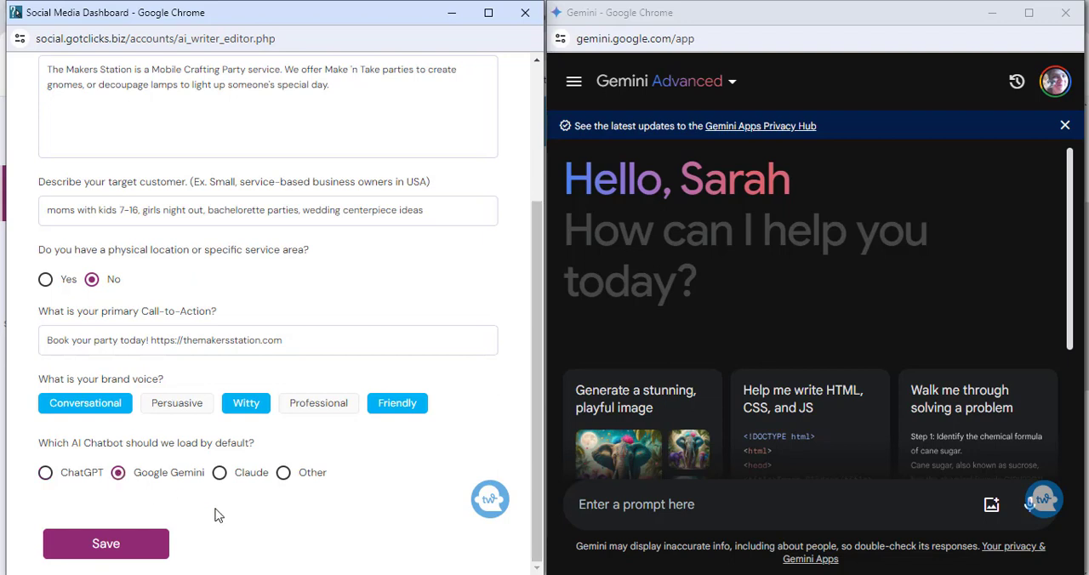
pyautogui.click(142, 545)
# Step: Generate an Industry-Specific Tips chatbot prompt for the topic "Lifestyle Wedding Centerpieces and Bachelorette crafting parties to make centerpieces"
pyautogui.moveTo(532, 306); pyautogui.dragTo(533, 250)
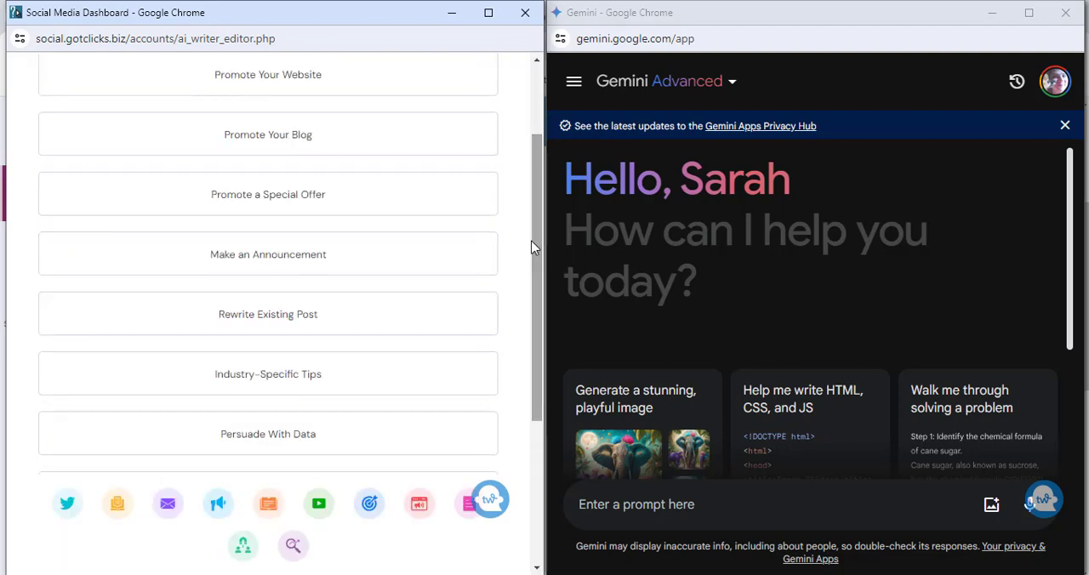
pyautogui.click(270, 386)
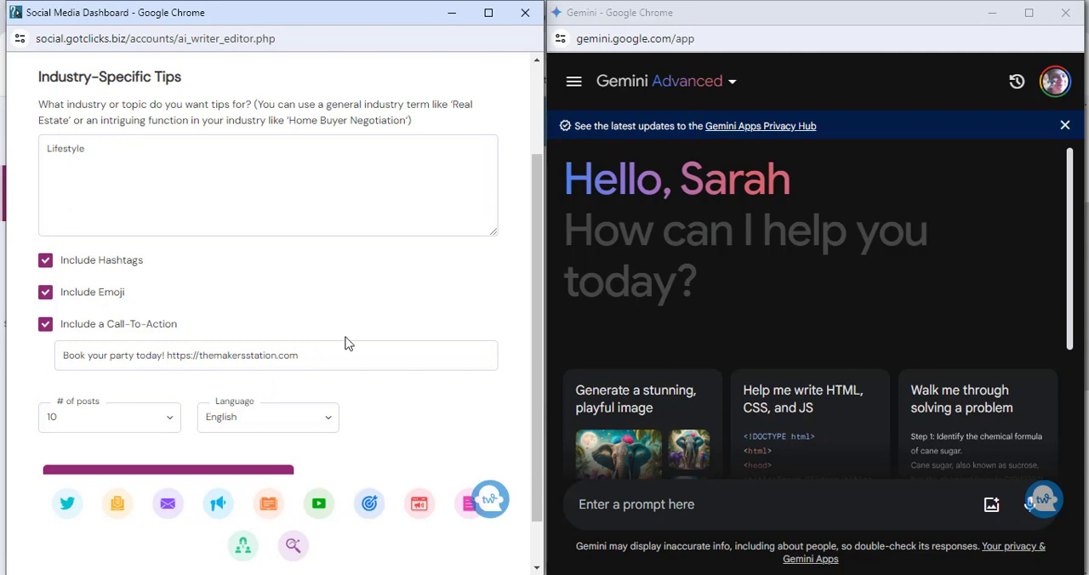
pyautogui.moveTo(539, 194); pyautogui.dragTo(535, 101)
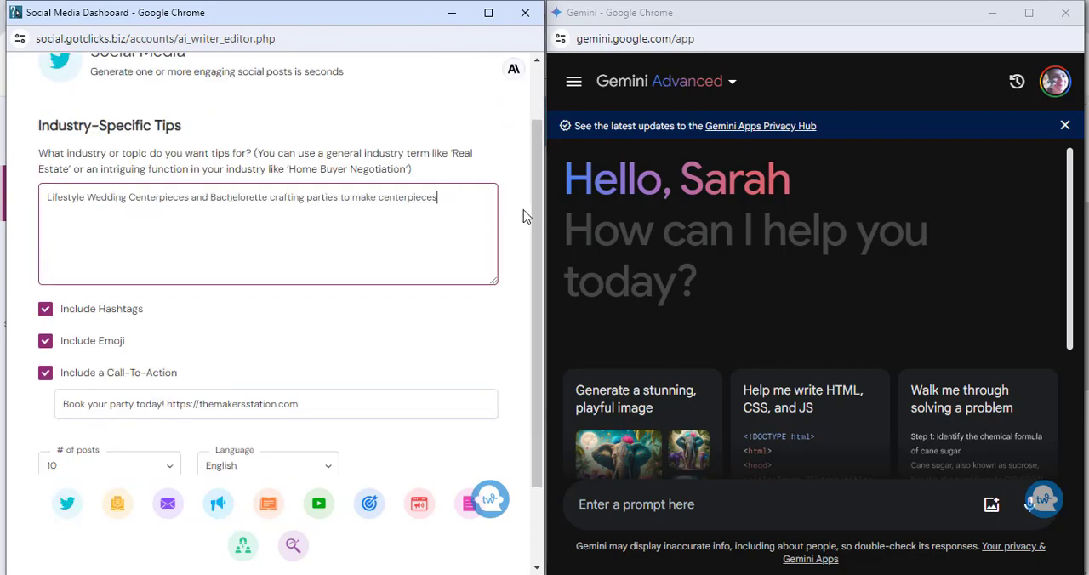
pyautogui.scroll(-1, 535, 221)
pyautogui.scroll(-1, 530, 266)
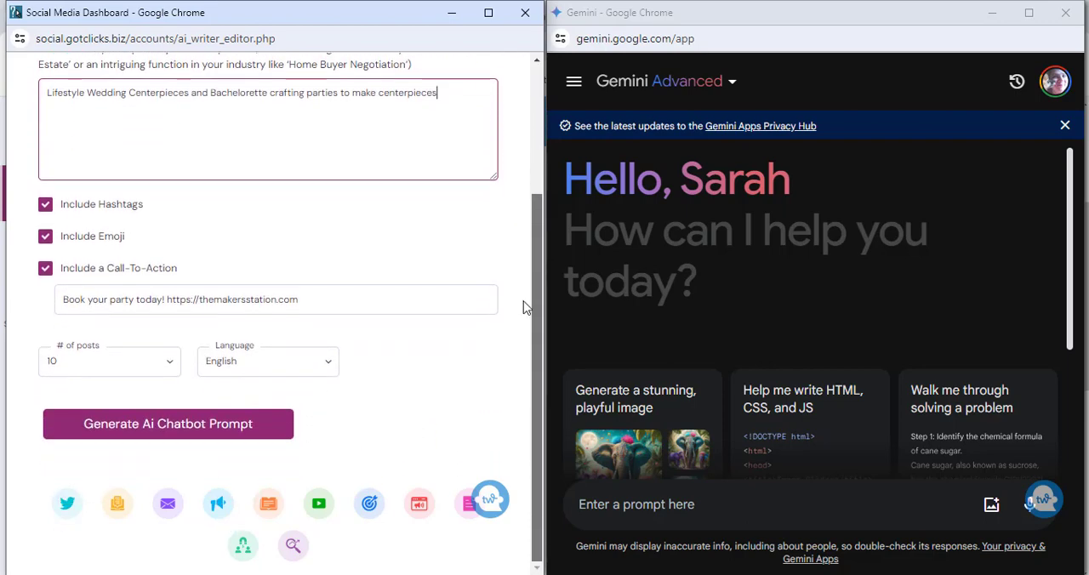
pyautogui.click(196, 432)
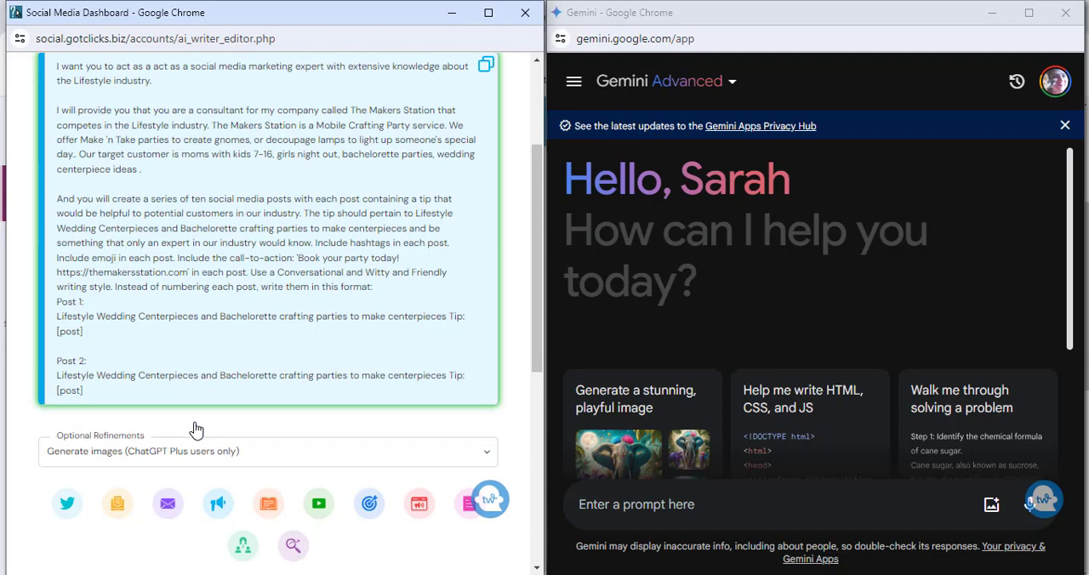
# Step: Copy the generated tips prompt into Gemini, submit it, and look through the posts it writes
pyautogui.click(486, 67)
pyautogui.click(613, 499)
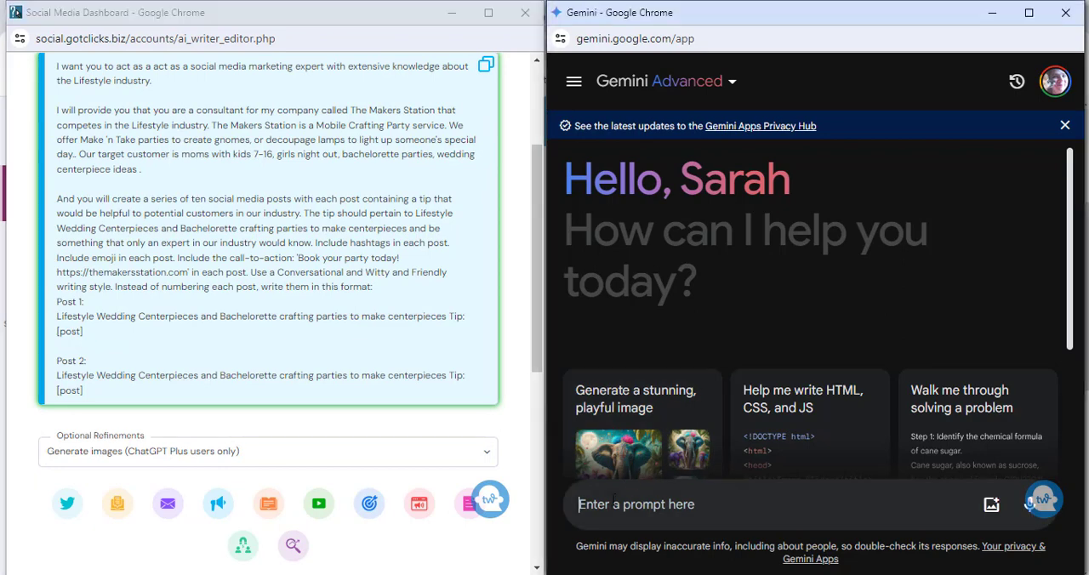
pyautogui.hotkey('ctrl', 'v')
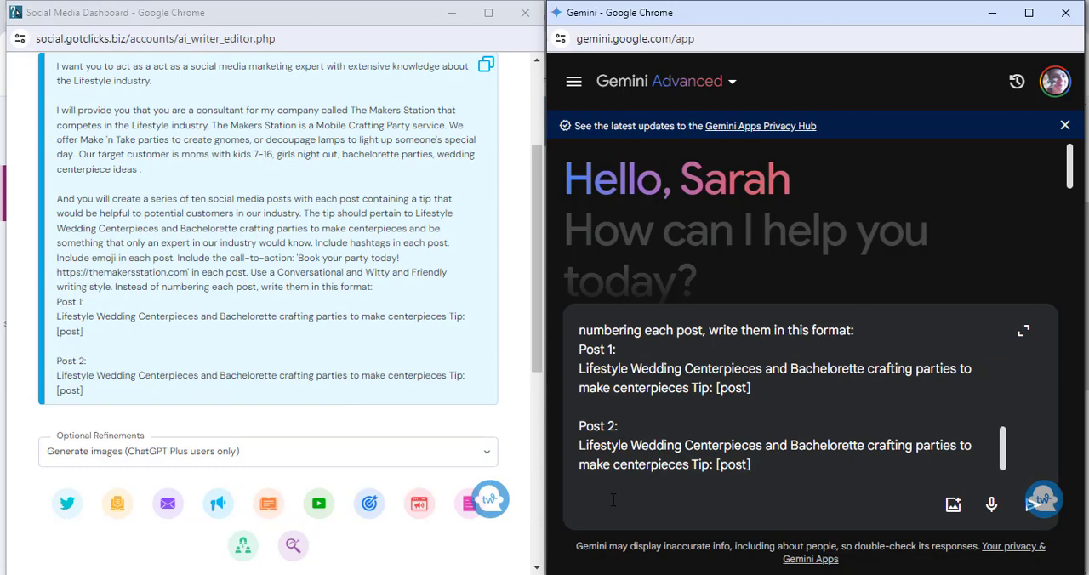
pyautogui.press('Return')
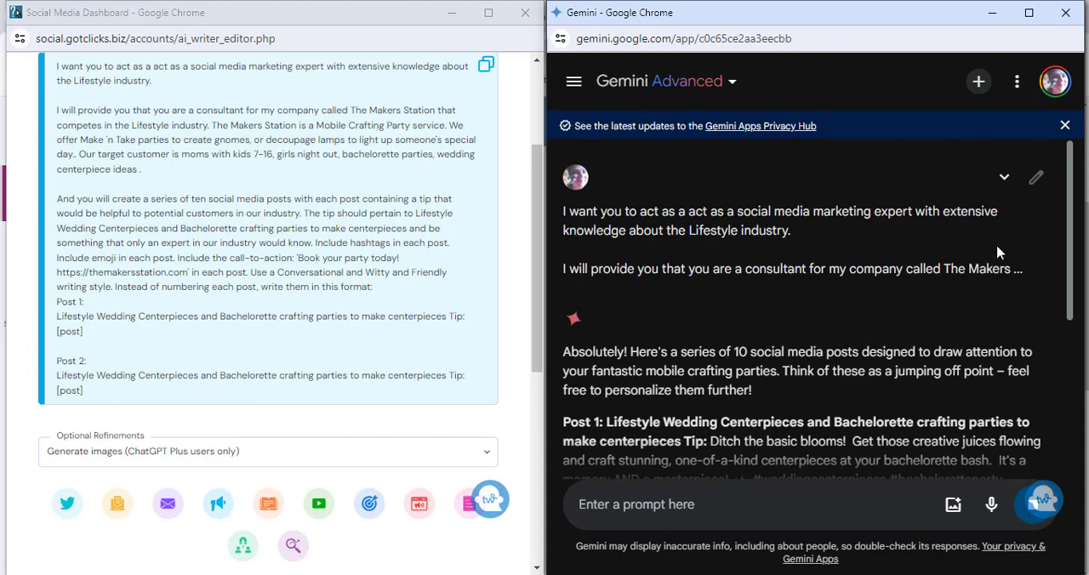
pyautogui.moveTo(1070, 232); pyautogui.dragTo(1070, 308)
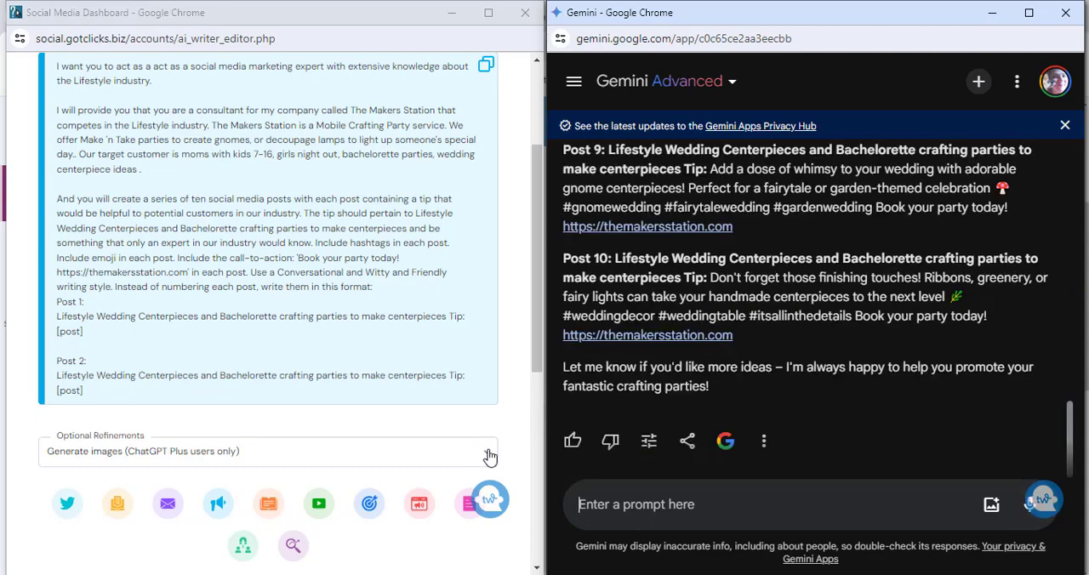
# Step: Choose the refinement "Convert social posts into a bulk CSV that I can upload and schedule in this software" and copy its prompt for Gemini
pyautogui.click(489, 457)
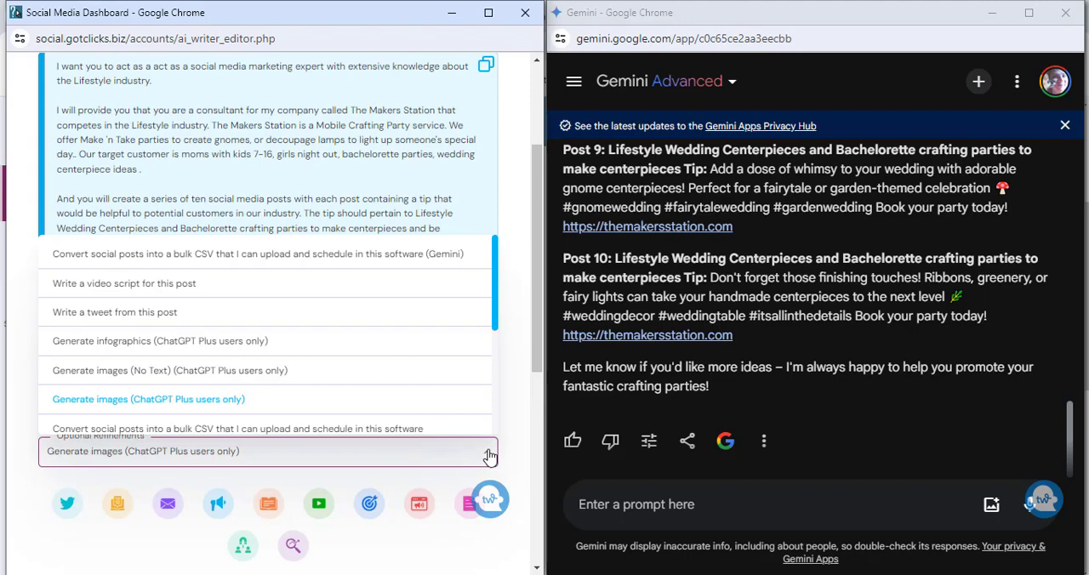
pyautogui.click(366, 430)
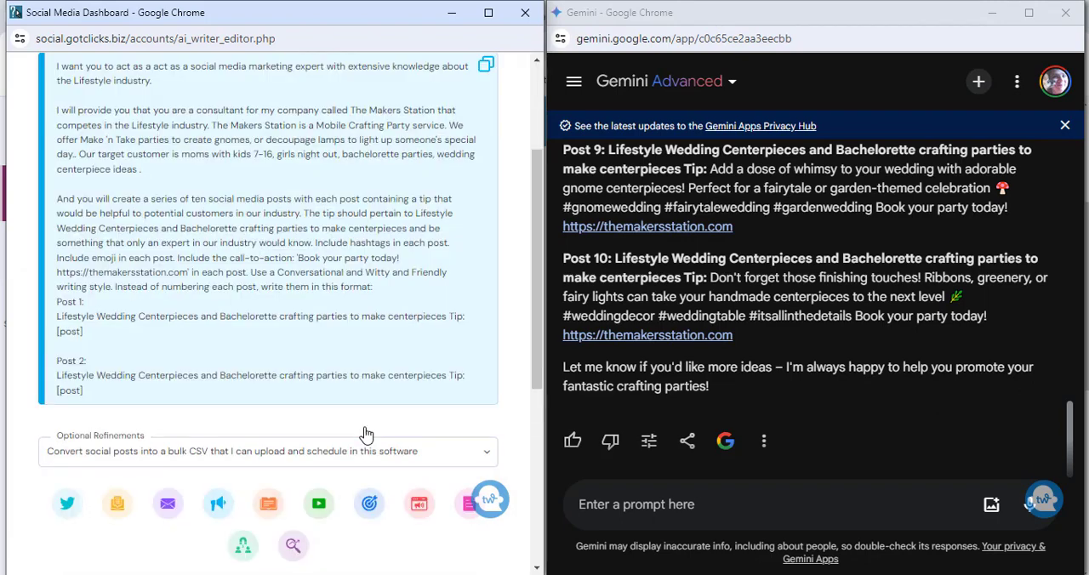
pyautogui.scroll(-4, 538, 472)
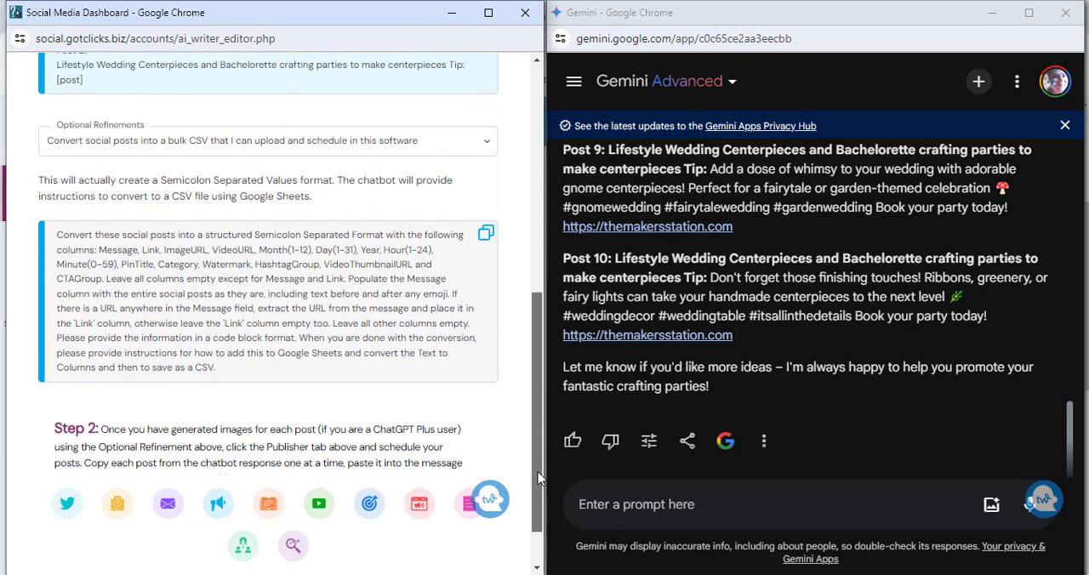
pyautogui.click(487, 231)
pyautogui.click(487, 231)
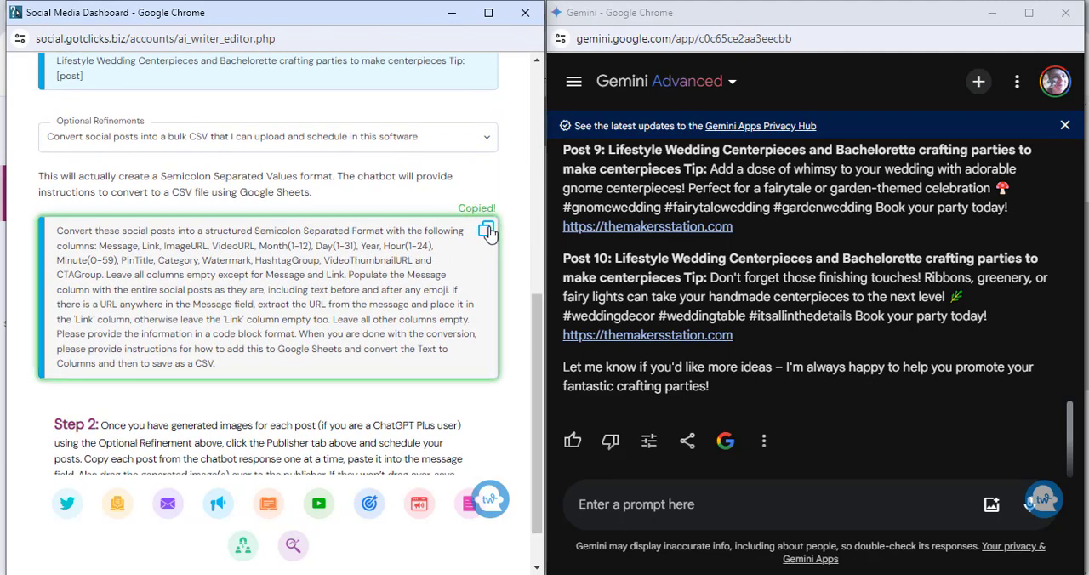
pyautogui.click(609, 505)
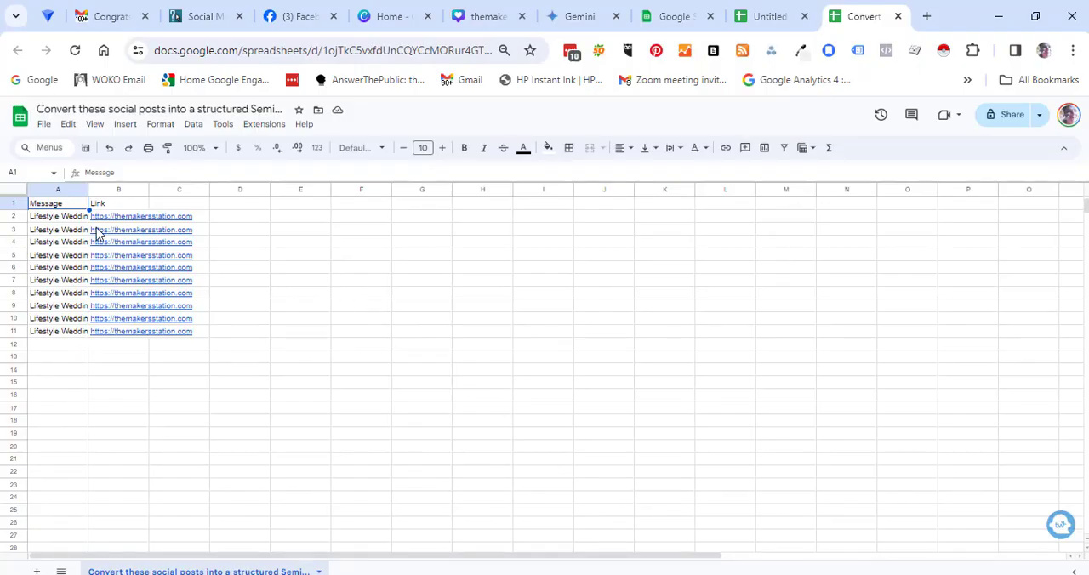
# Step: Split column A of the converted social posts sheet into columns in Google Sheets, using Semicolon as the separator
pyautogui.click(75, 190)
pyautogui.click(194, 124)
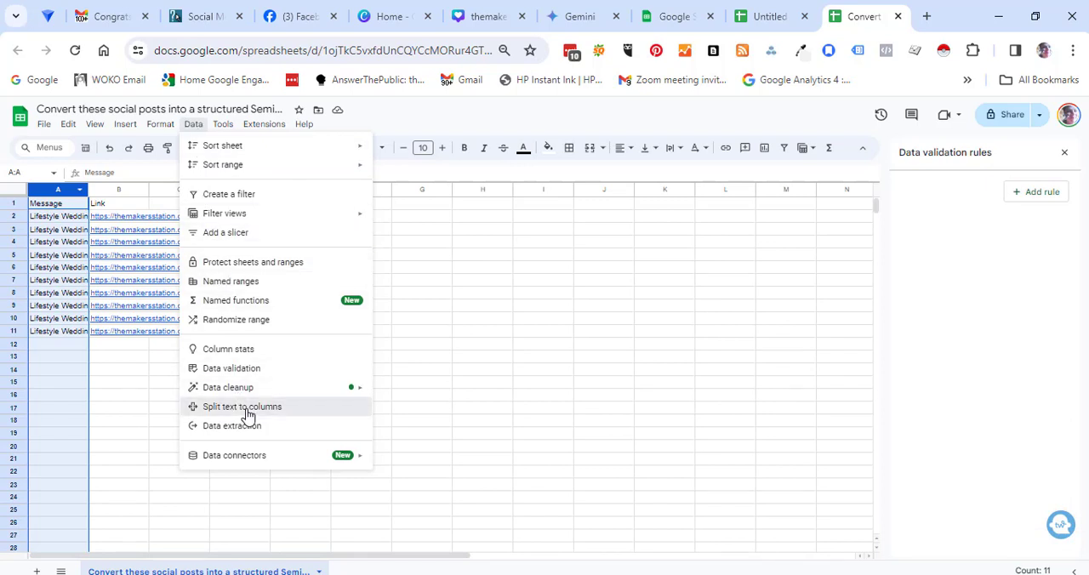
pyautogui.click(248, 415)
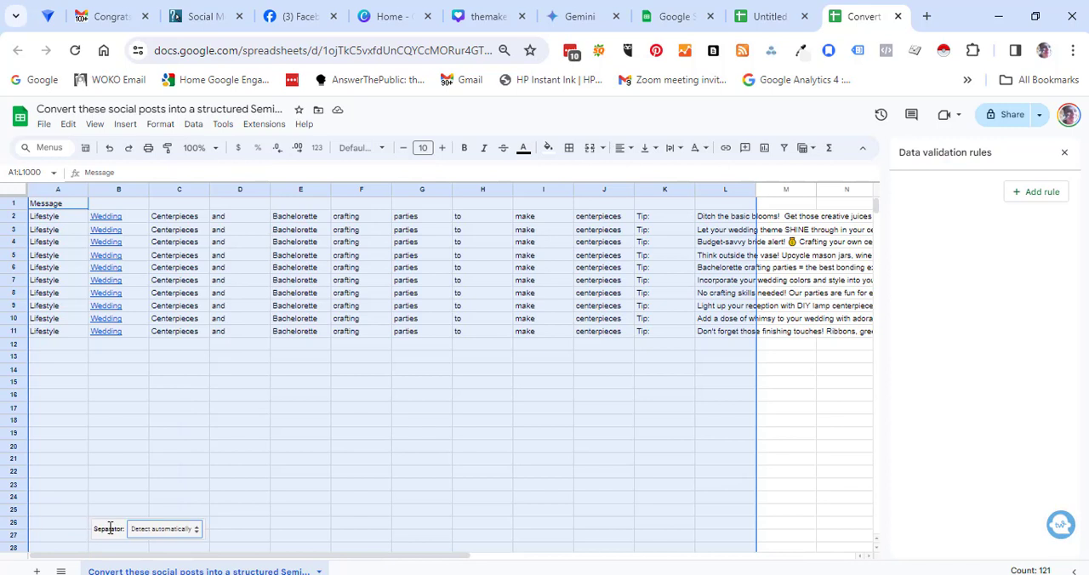
pyautogui.click(159, 530)
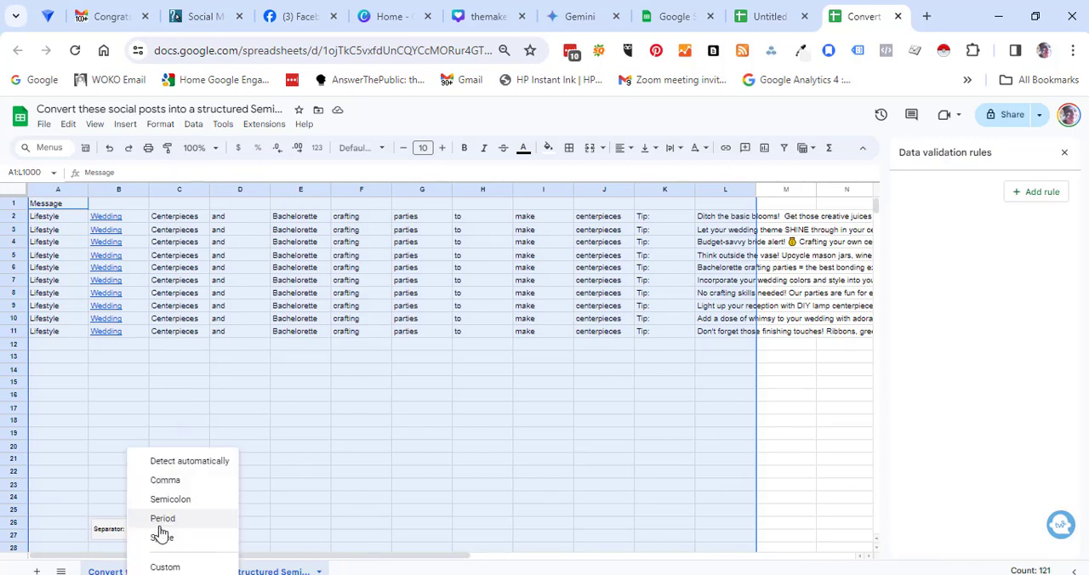
pyautogui.click(171, 499)
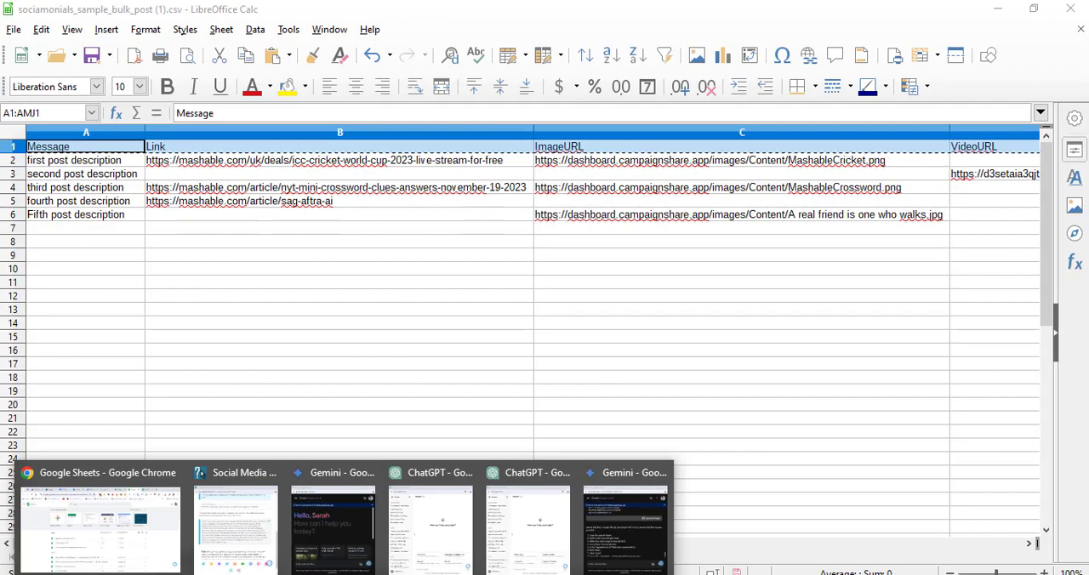
# Step: Switch to Google Sheets, open "Wedding Tips The Makers Station", replace its header row with the copied sample header row, and check the headings through CTAGroup
pyautogui.click(140, 528)
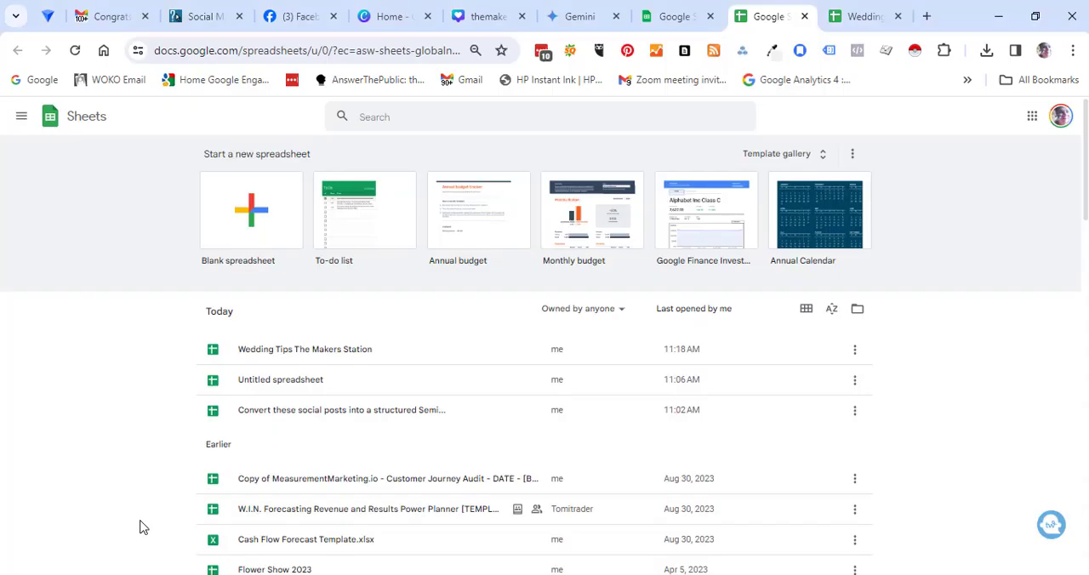
pyautogui.click(305, 349)
pyautogui.click(12, 210)
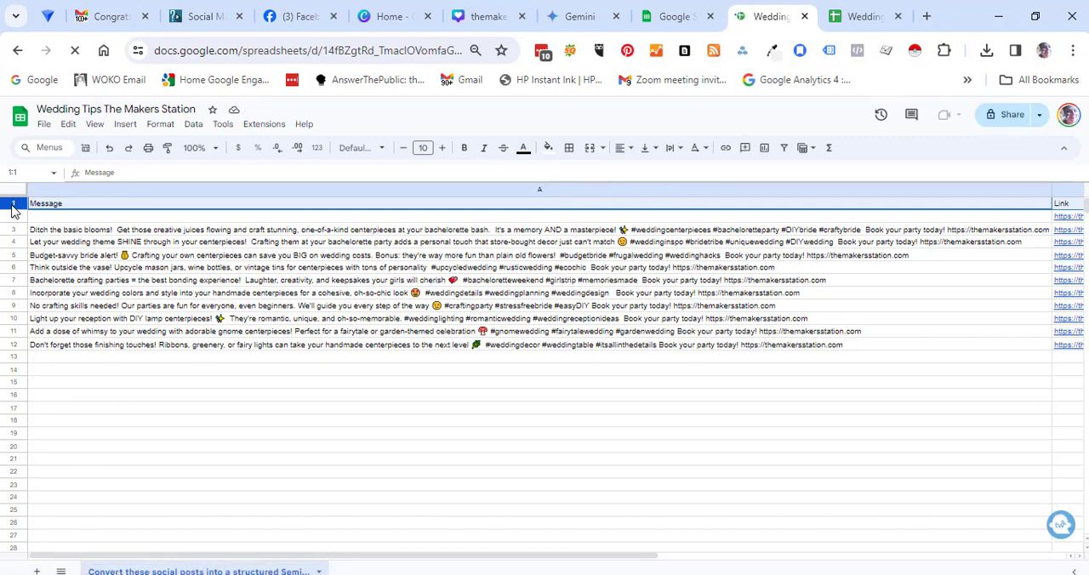
pyautogui.hotkey('ctrl', 'v')
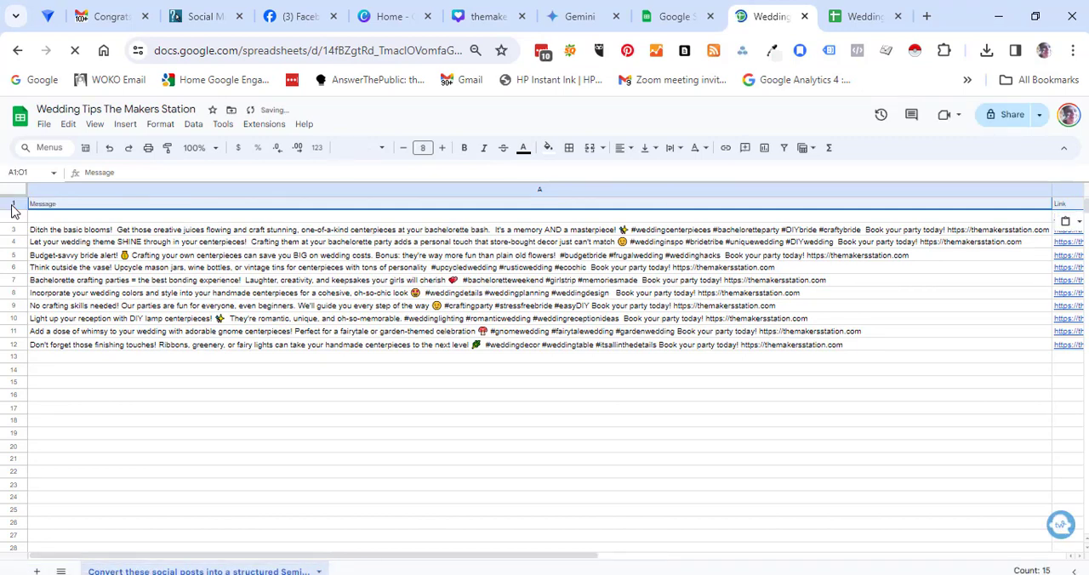
pyautogui.press('Right')
pyautogui.press('Right')
pyautogui.press('Right')
pyautogui.press('Right')
pyautogui.press('Right')
pyautogui.press('Right')
pyautogui.press('Right')
pyautogui.press('Right')
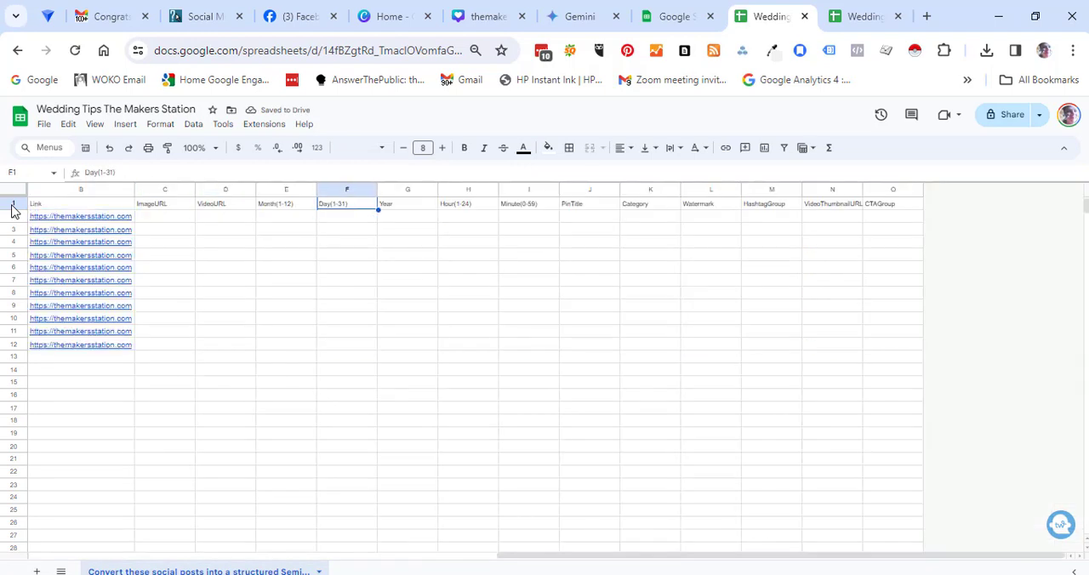
pyautogui.press('Right')
pyautogui.press('Right')
pyautogui.press('Right')
pyautogui.press('Right')
pyautogui.press('Right')
pyautogui.press('Right')
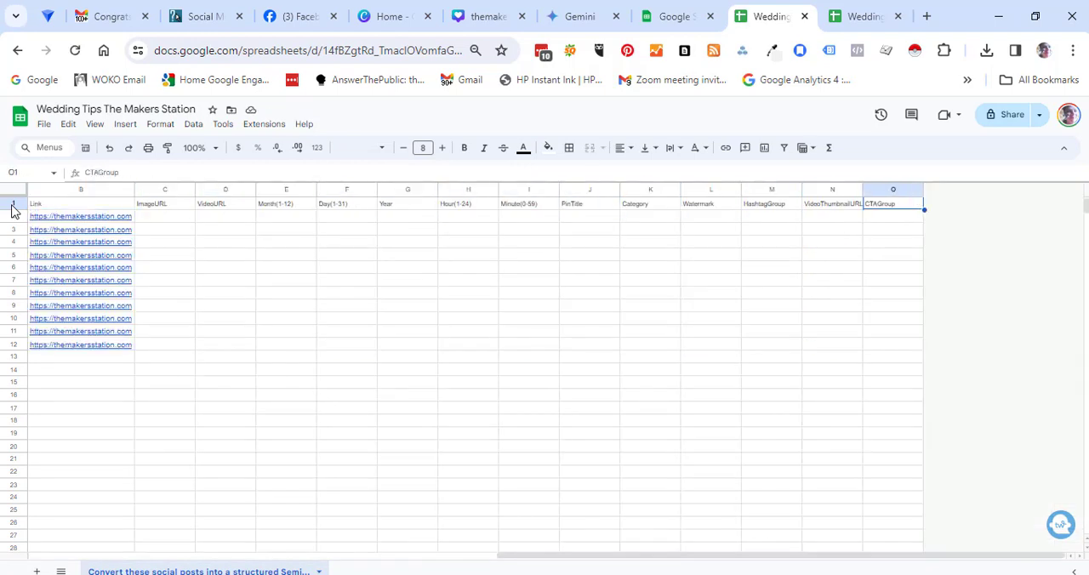
# Step: Download the Wedding Tips The Makers Station sheet as a Comma Separated Values (.csv) file
pyautogui.click(43, 128)
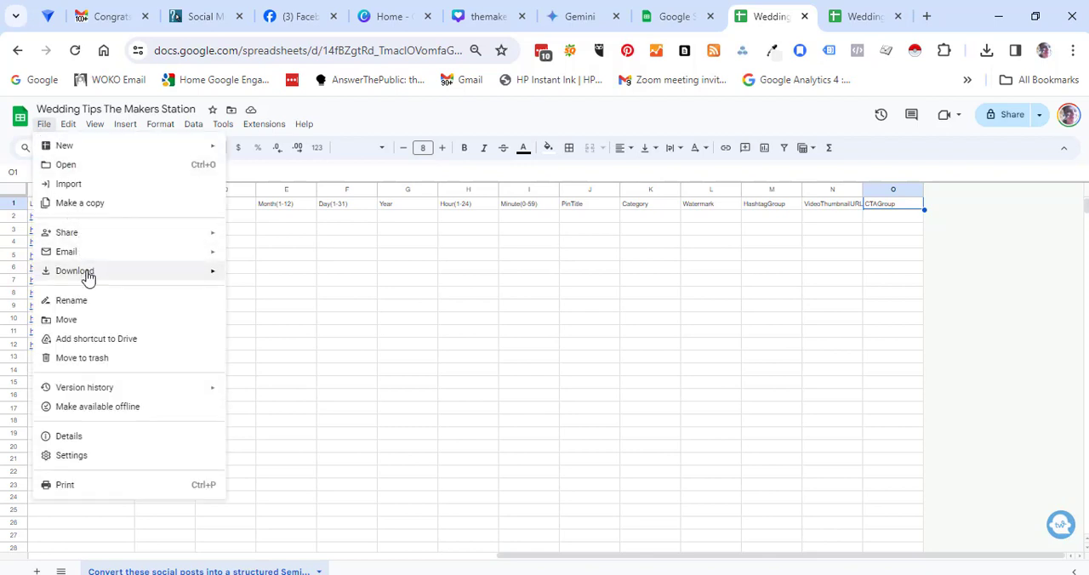
pyautogui.moveTo(88, 277)
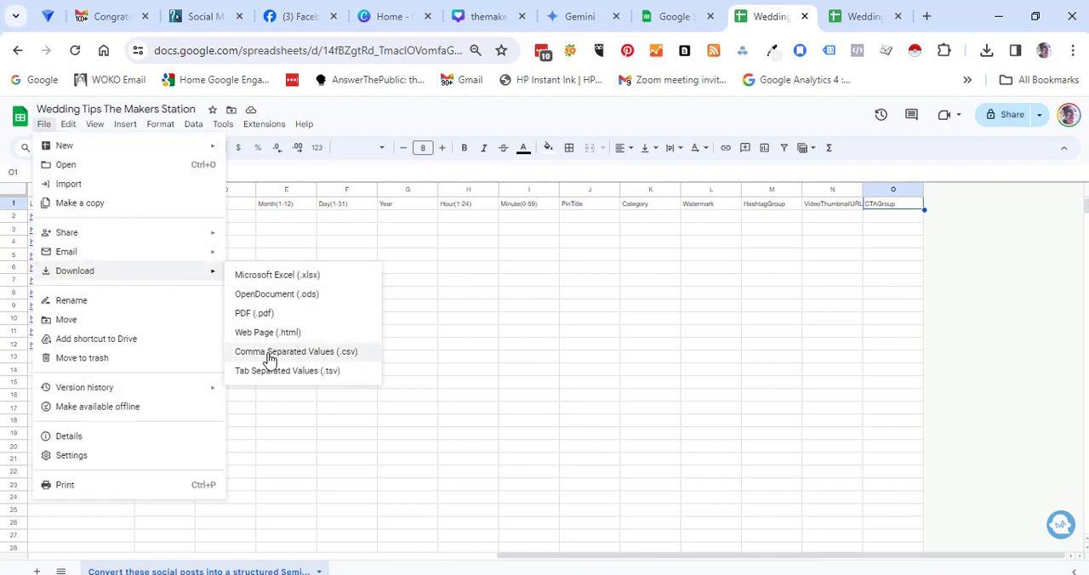
pyautogui.click(269, 356)
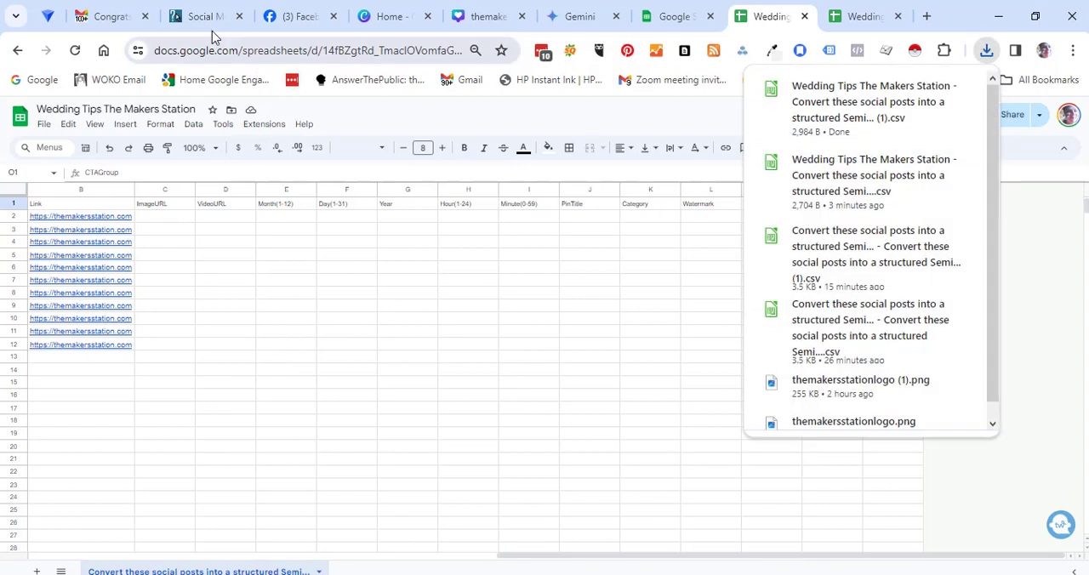
# Step: Switch to Got Clicks Social, choose the newly downloaded Wedding Tips CSV ending in "(1)" for bulk import, and add its posts to the queue
pyautogui.click(204, 19)
pyautogui.click(308, 354)
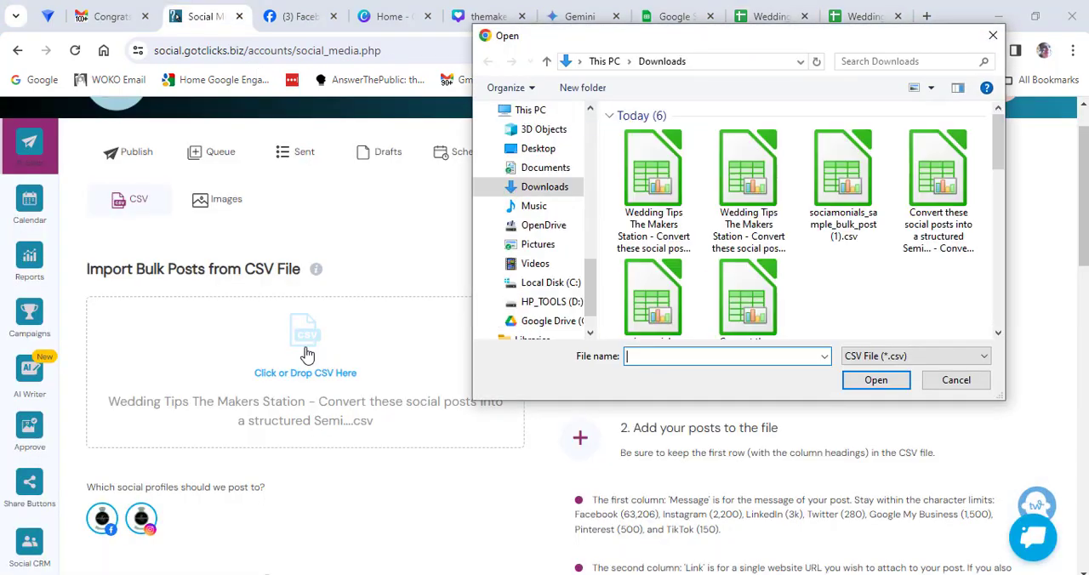
pyautogui.doubleClick(661, 165)
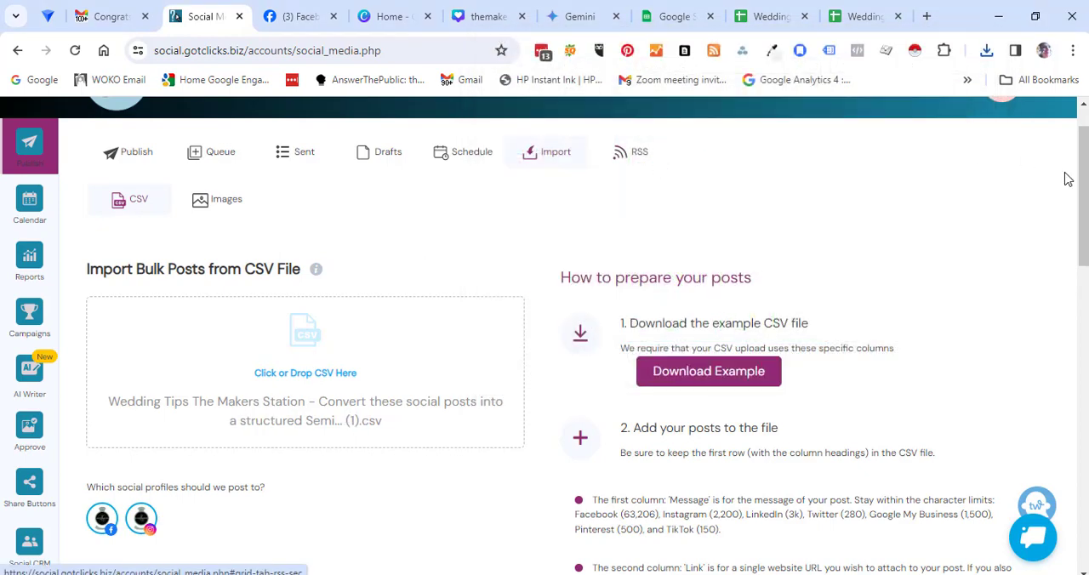
pyautogui.moveTo(1083, 200); pyautogui.dragTo(1083, 295)
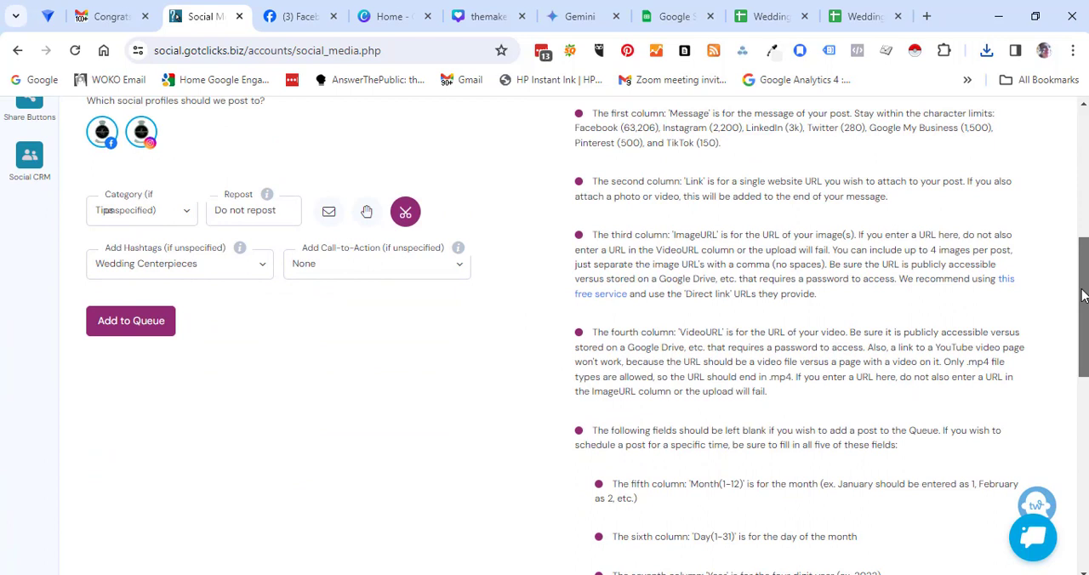
pyautogui.click(131, 322)
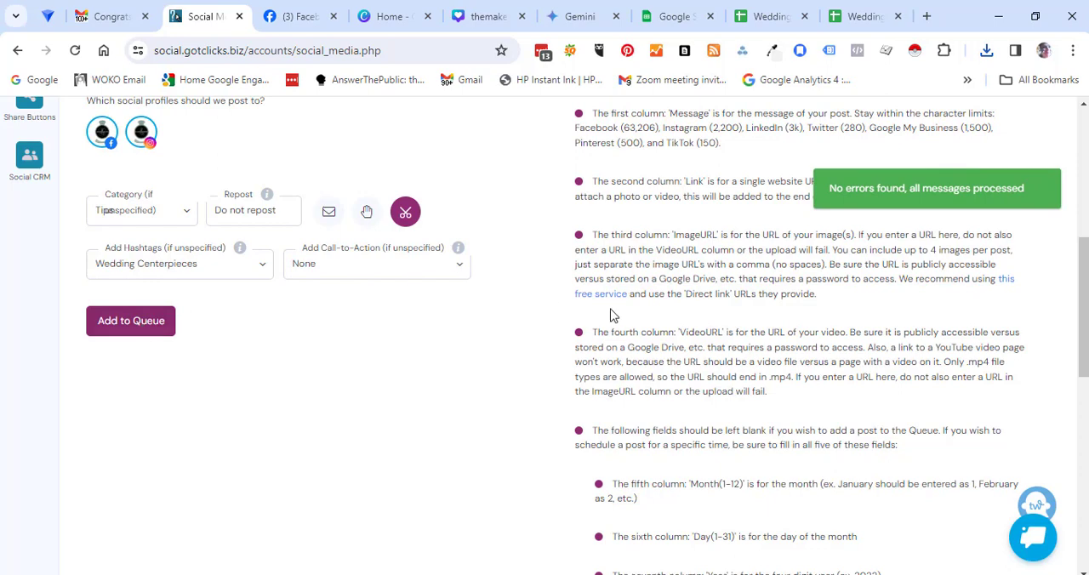
# Step: Open the imported "Ditch the basic blooms!" post from the queue for editing and examine its message, attached link, image, category and Facebook preview
pyautogui.moveTo(1085, 342); pyautogui.dragTo(598, 154)
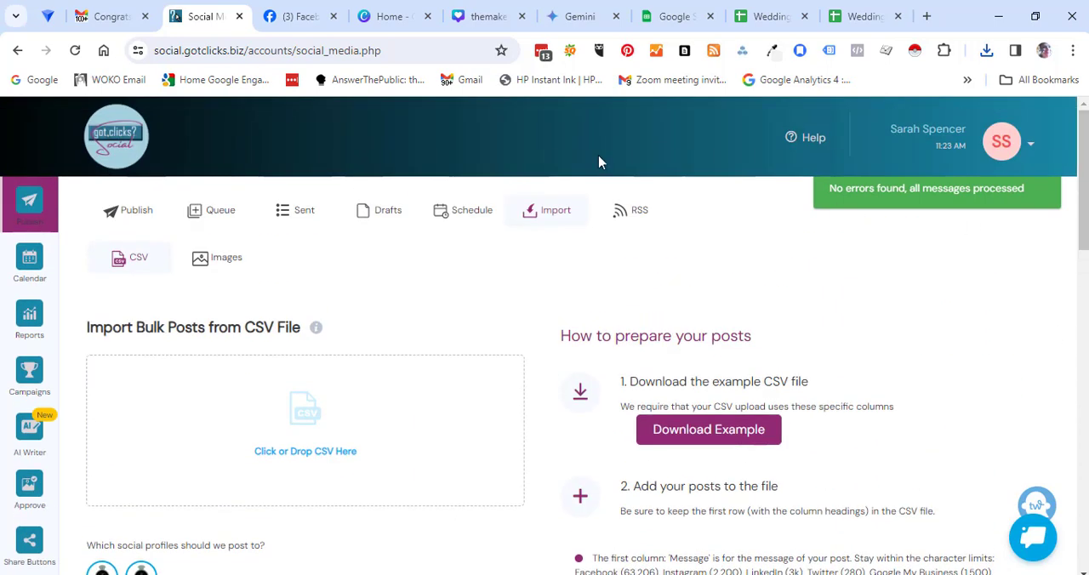
pyautogui.click(219, 217)
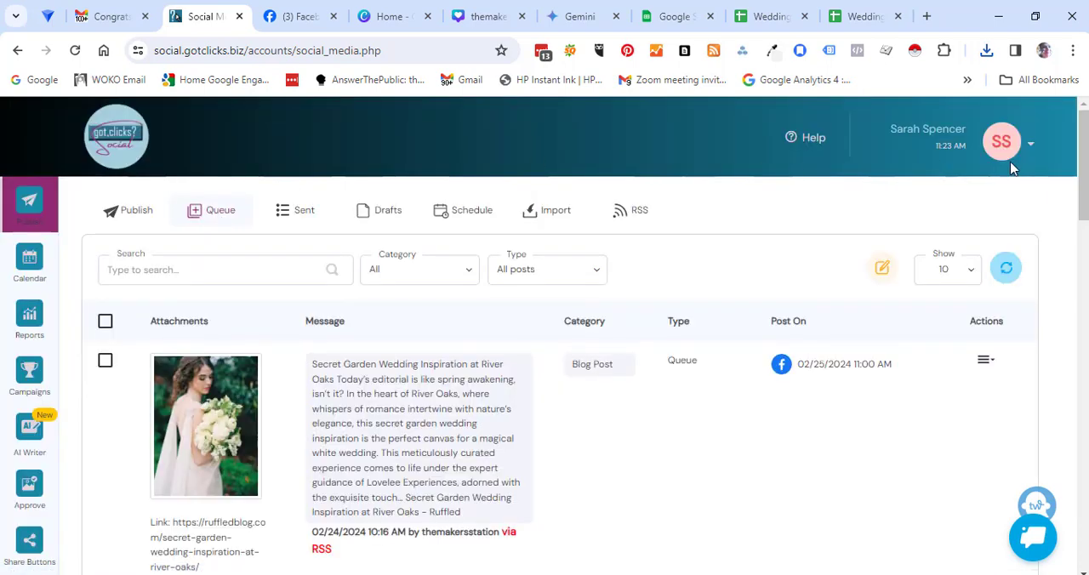
pyautogui.moveTo(1083, 140); pyautogui.dragTo(1083, 245)
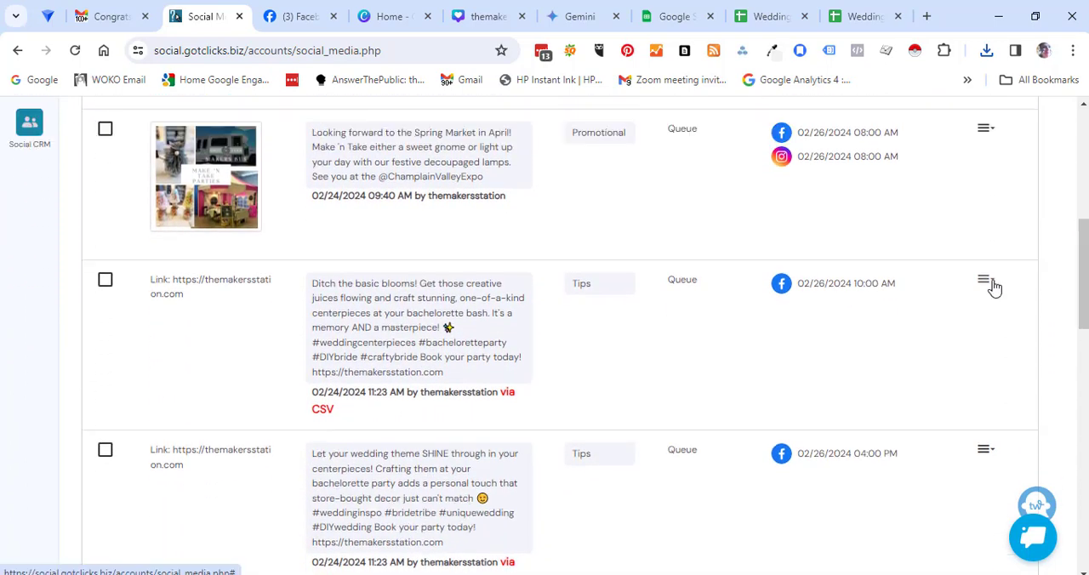
pyautogui.click(986, 282)
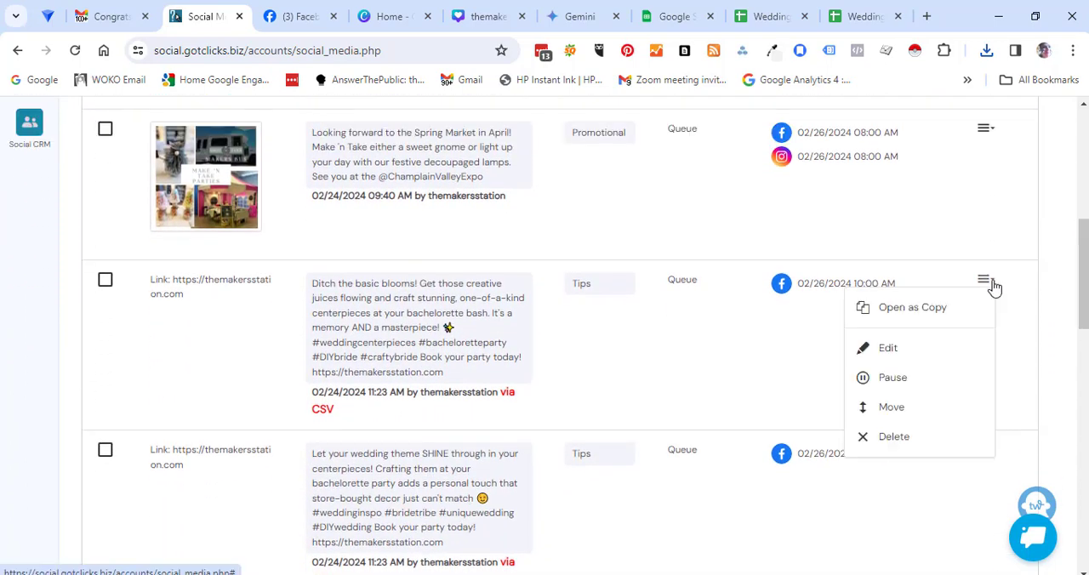
pyautogui.click(887, 351)
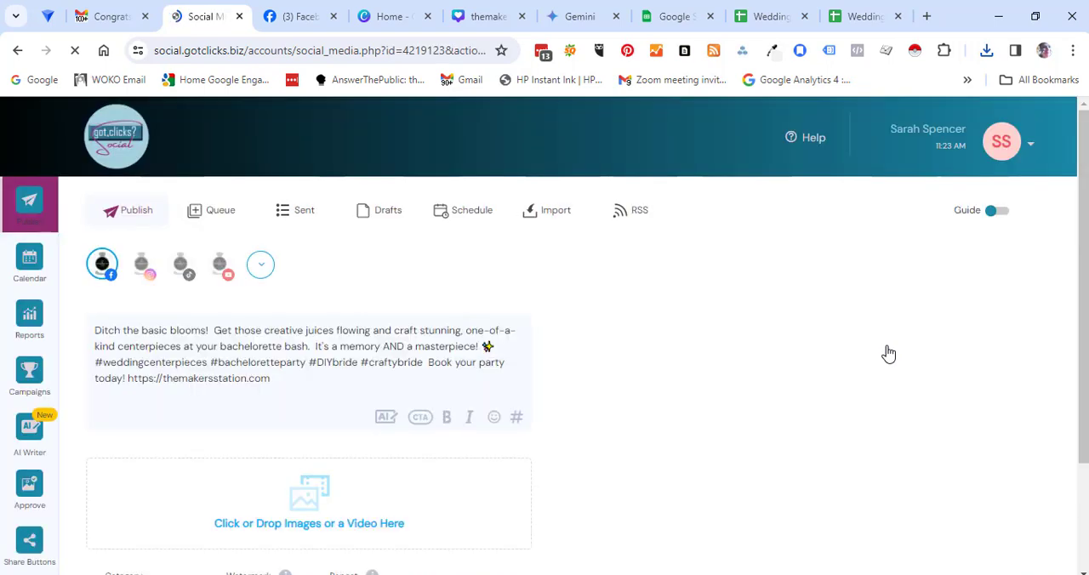
pyautogui.scroll(-1, 1061, 293)
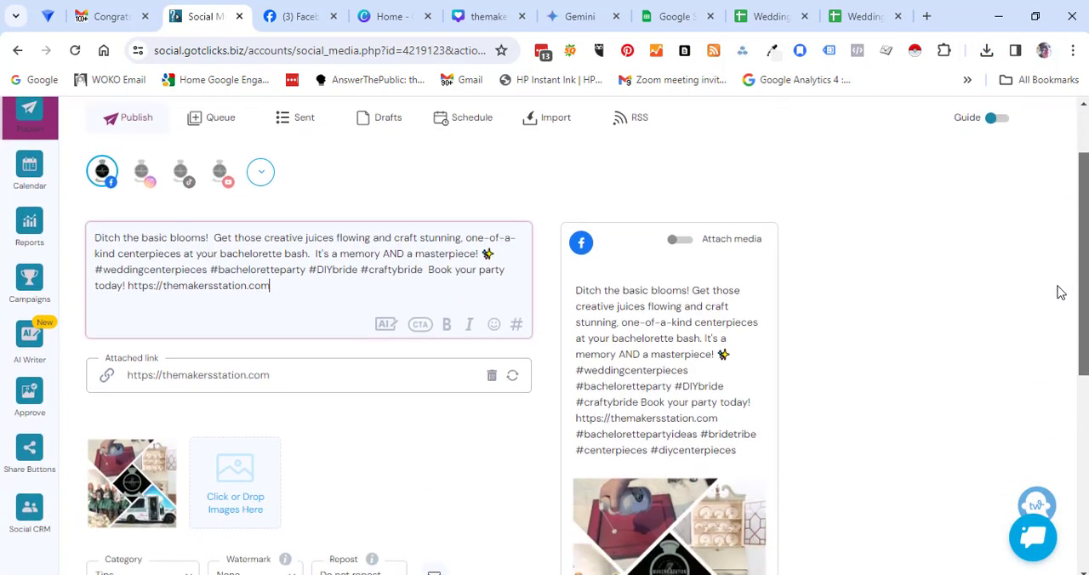
pyautogui.scroll(-3, 1061, 293)
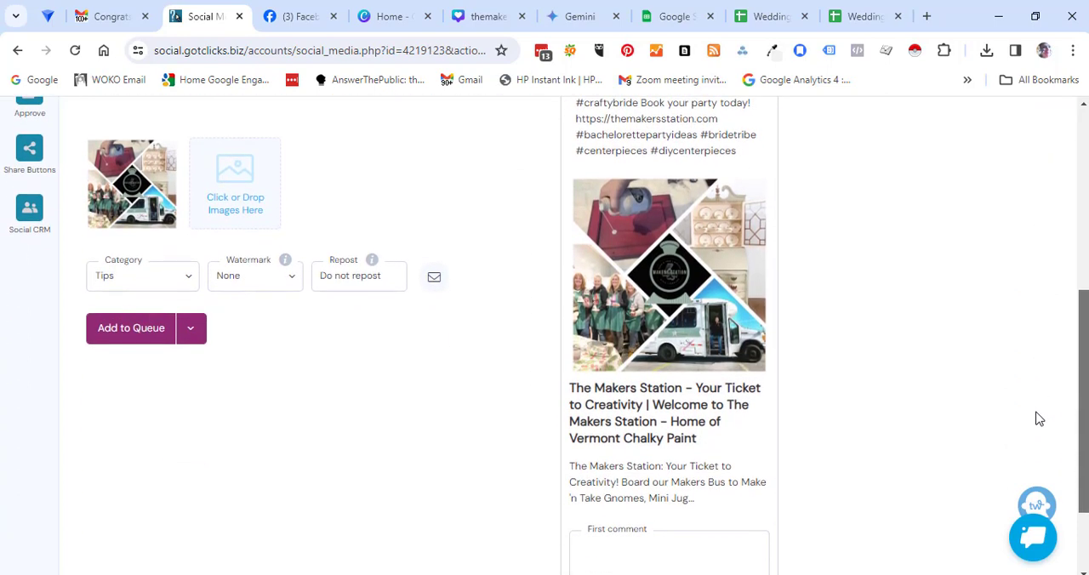
pyautogui.scroll(-1, 1039, 419)
pyautogui.scroll(3, 1027, 406)
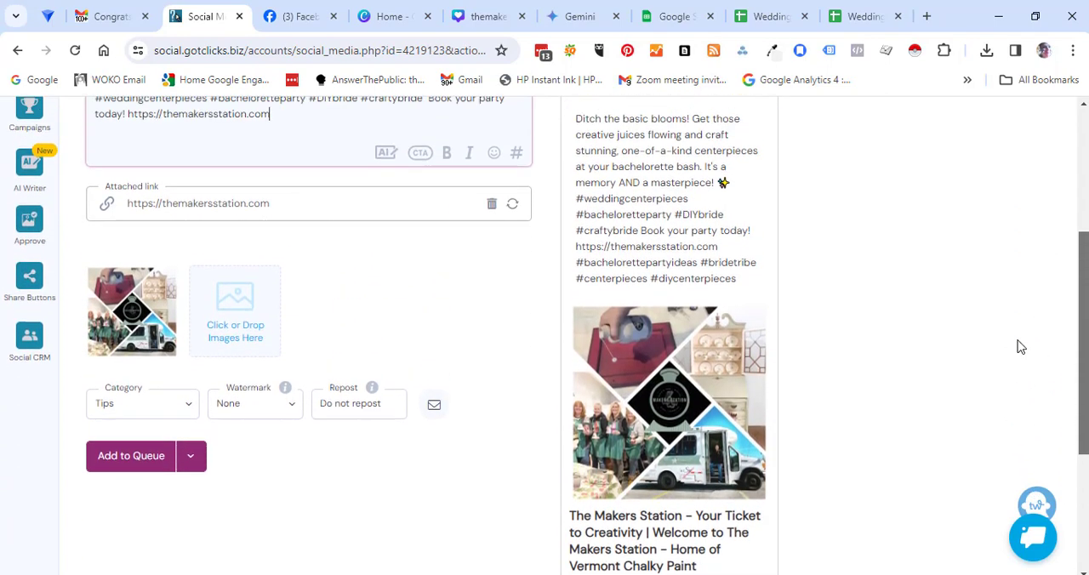
pyautogui.scroll(2, 1013, 322)
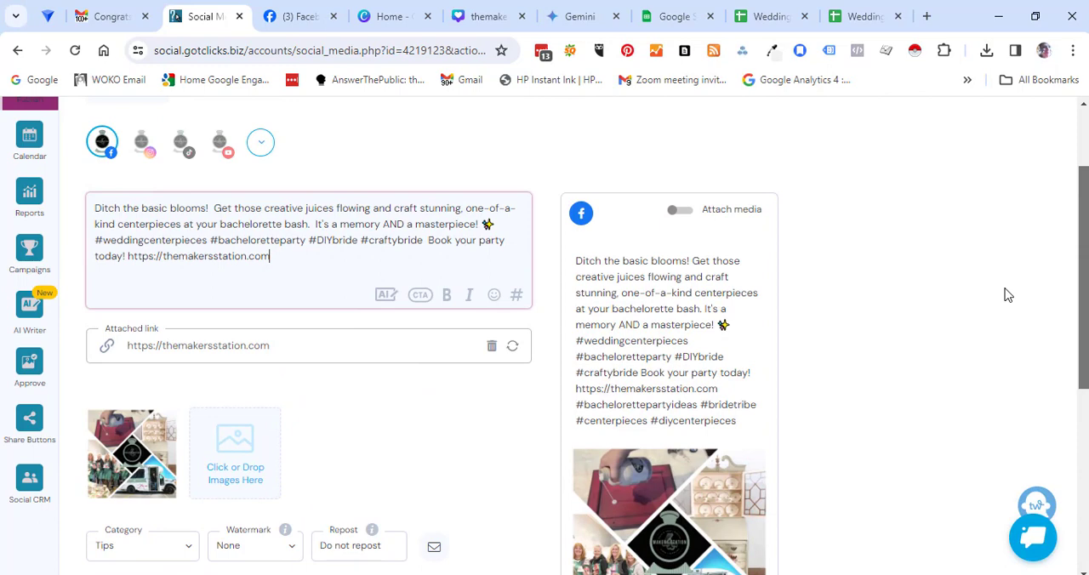
pyautogui.scroll(-1, 1001, 298)
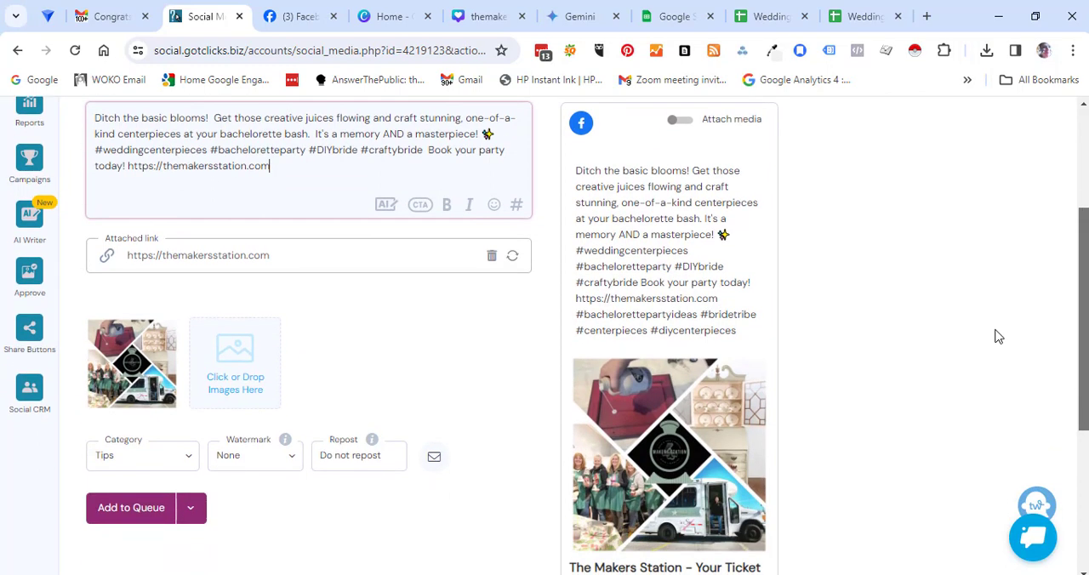